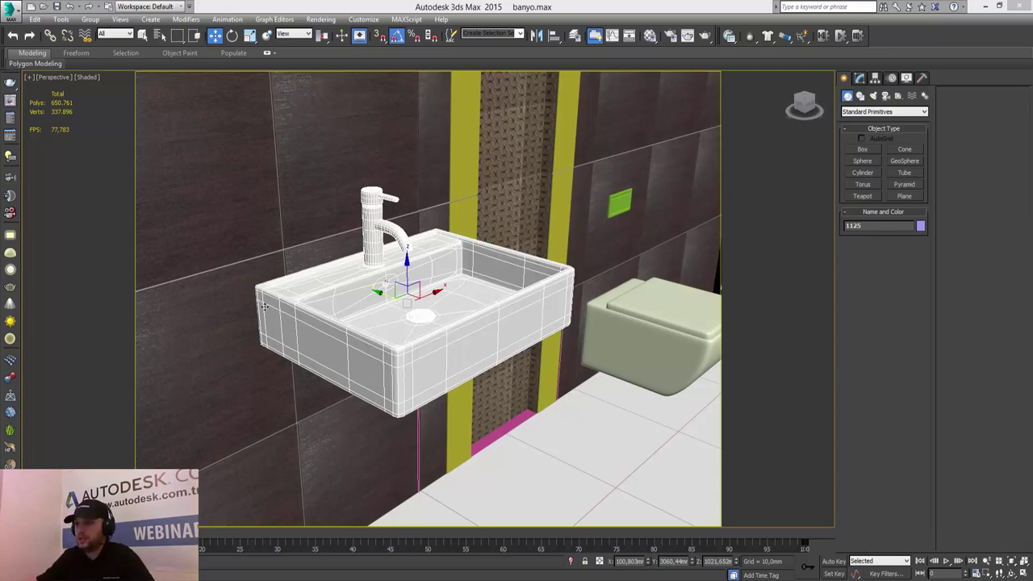
# Orbit and pan the Perspective view around the sink, toilet and walls to frame the lattice and shelf
pyautogui.moveTo(787, 459)
pyautogui.keyDown('alt'); pyautogui.mouseDown(button='middle')
pyautogui.moveTo(462, 244)
pyautogui.moveTo(516, 325)
pyautogui.mouseUp(button='middle'); pyautogui.keyUp('alt')
pyautogui.scroll(3, 516, 325)
pyautogui.scroll(3, 490, 325)
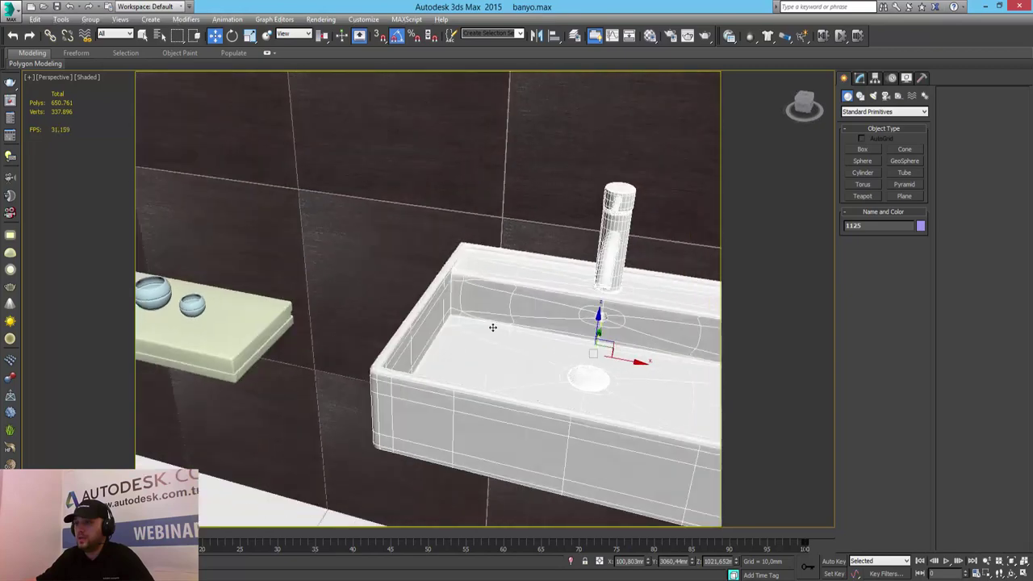
pyautogui.moveTo(300, 302); pyautogui.dragTo(417, 340, button='middle')
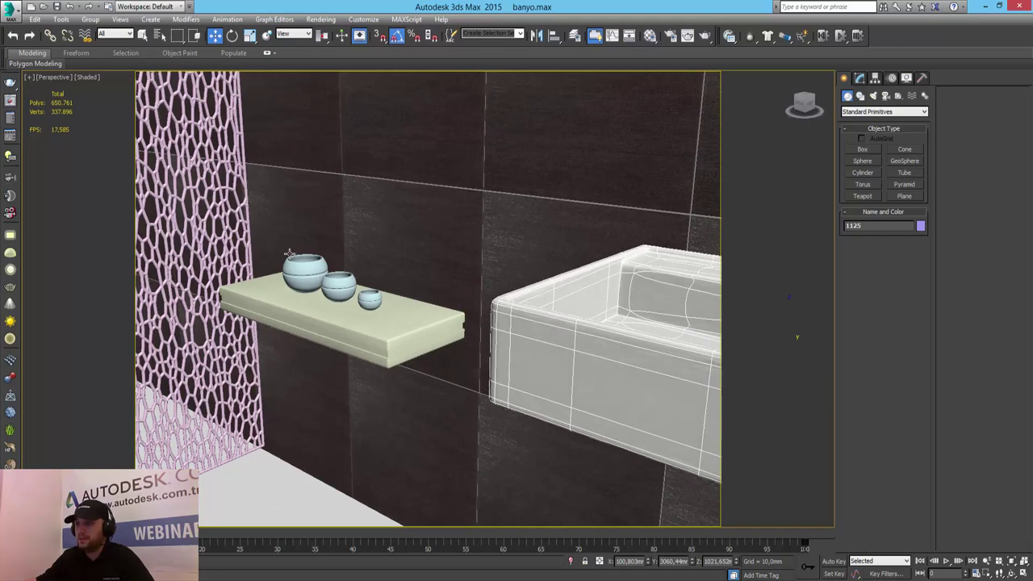
pyautogui.hotkey('shift', 'z')
pyautogui.hotkey('shift', 'z')
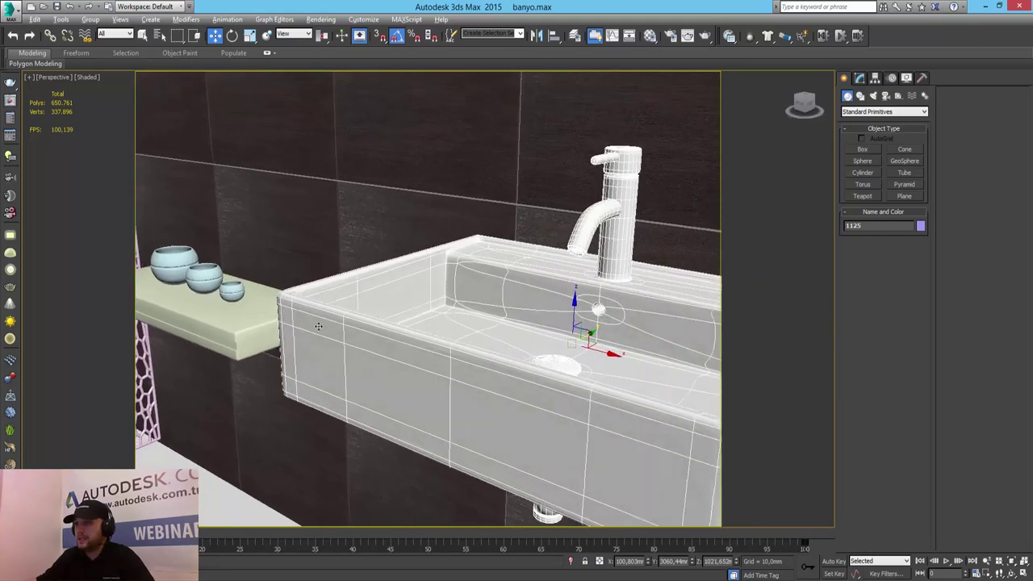
pyautogui.hotkey('shift', 'z')
pyautogui.hotkey('shift', 'z')
pyautogui.hotkey('shift', 'z')
pyautogui.hotkey('shift', 'z')
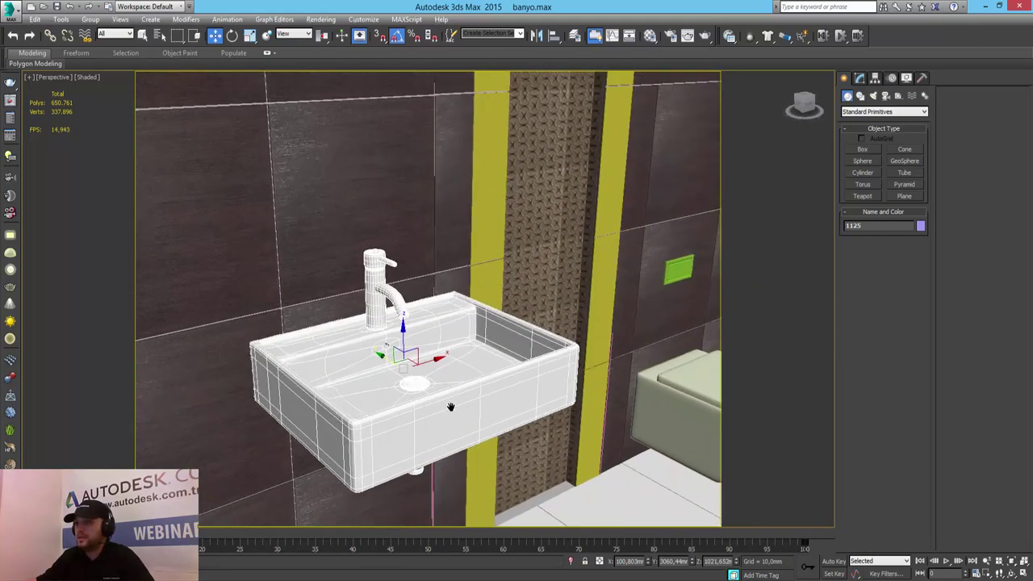
pyautogui.hotkey('shift', 'z')
pyautogui.hotkey('shift', 'z')
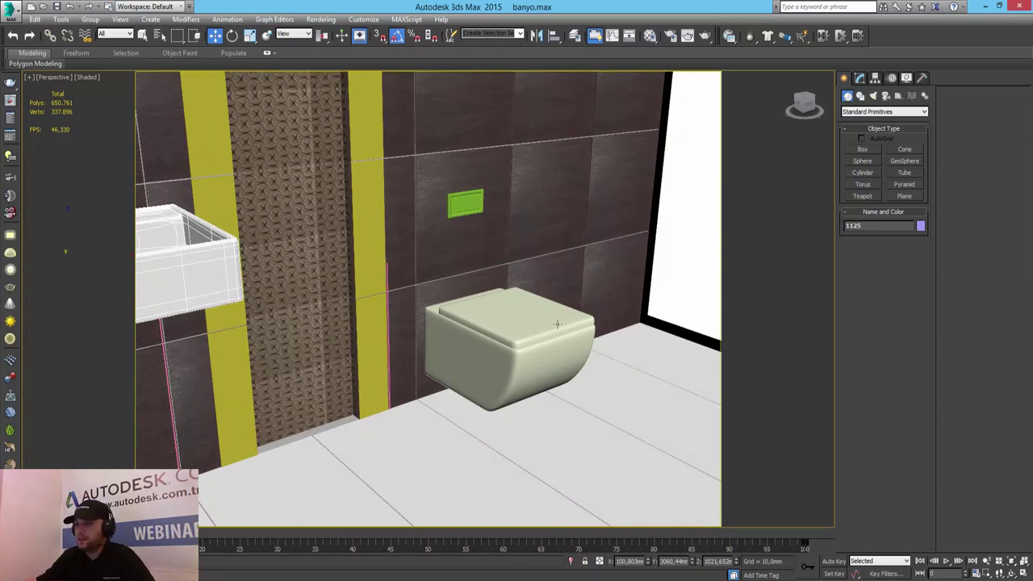
pyautogui.keyDown('alt'); pyautogui.moveTo(474, 272); pyautogui.dragTo(298, 355, button='middle'); pyautogui.keyUp('alt')
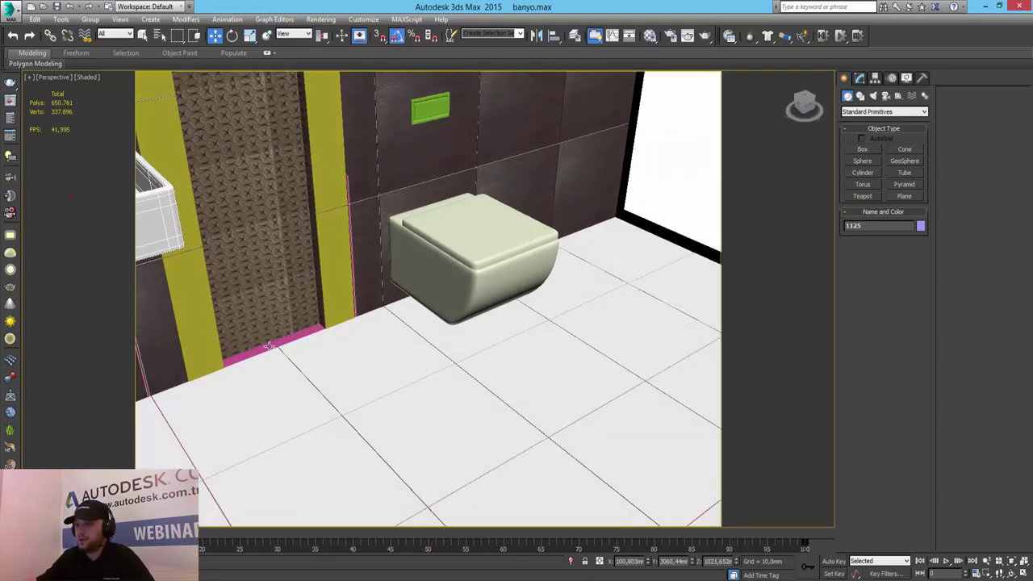
pyautogui.moveTo(504, 400)
pyautogui.keyDown('alt'); pyautogui.mouseDown(button='middle')
pyautogui.moveTo(583, 399)
pyautogui.moveTo(98, 260)
pyautogui.moveTo(380, 355)
pyautogui.mouseUp(button='middle'); pyautogui.keyUp('alt')
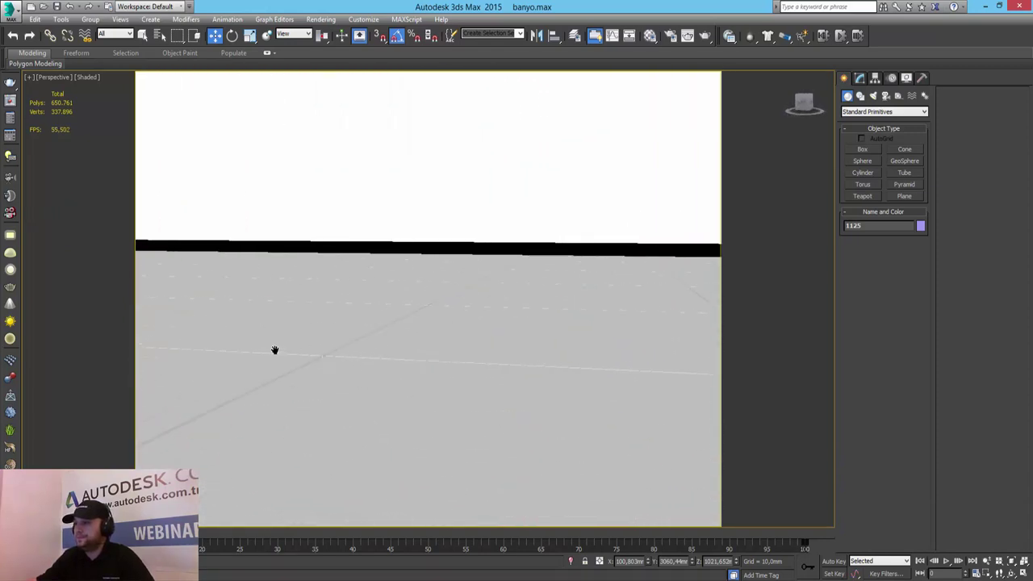
pyautogui.moveTo(277, 350)
pyautogui.keyDown('alt'); pyautogui.mouseDown(button='middle')
pyautogui.moveTo(443, 363)
pyautogui.moveTo(399, 360)
pyautogui.moveTo(270, 390)
pyautogui.moveTo(484, 385)
pyautogui.mouseUp(button='middle'); pyautogui.keyUp('alt')
pyautogui.moveTo(528, 318)
pyautogui.keyDown('alt'); pyautogui.mouseDown(button='middle')
pyautogui.moveTo(468, 325)
pyautogui.moveTo(353, 277)
pyautogui.moveTo(629, 401)
pyautogui.moveTo(565, 367)
pyautogui.moveTo(508, 370)
pyautogui.moveTo(526, 360)
pyautogui.moveTo(508, 342)
pyautogui.moveTo(514, 325)
pyautogui.moveTo(454, 355)
pyautogui.moveTo(455, 368)
pyautogui.mouseUp(button='middle'); pyautogui.keyUp('alt')
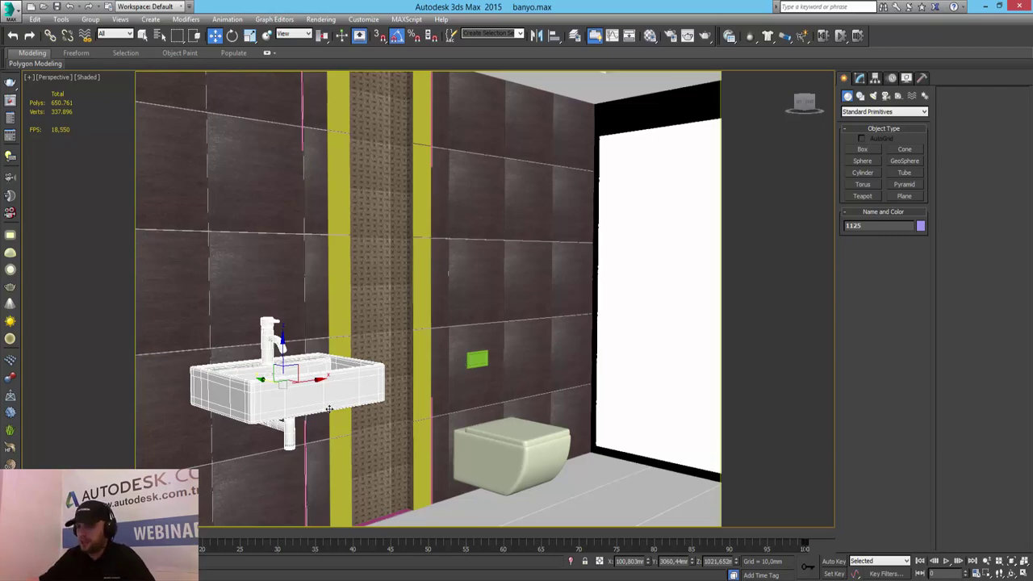
pyautogui.moveTo(370, 377); pyautogui.dragTo(411, 356, button='middle')
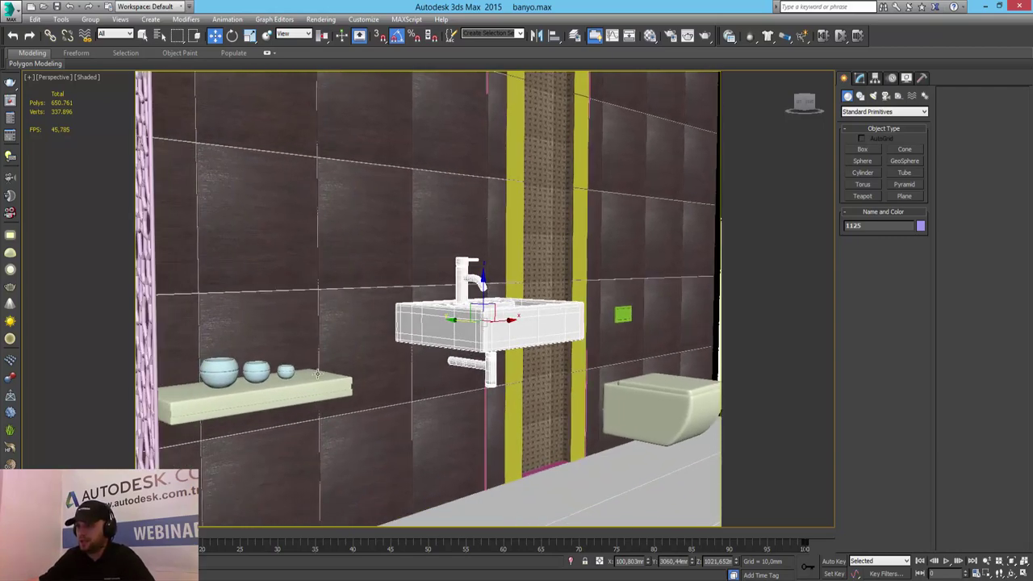
pyautogui.keyDown('alt'); pyautogui.moveTo(317, 373); pyautogui.dragTo(432, 387, button='middle'); pyautogui.keyUp('alt')
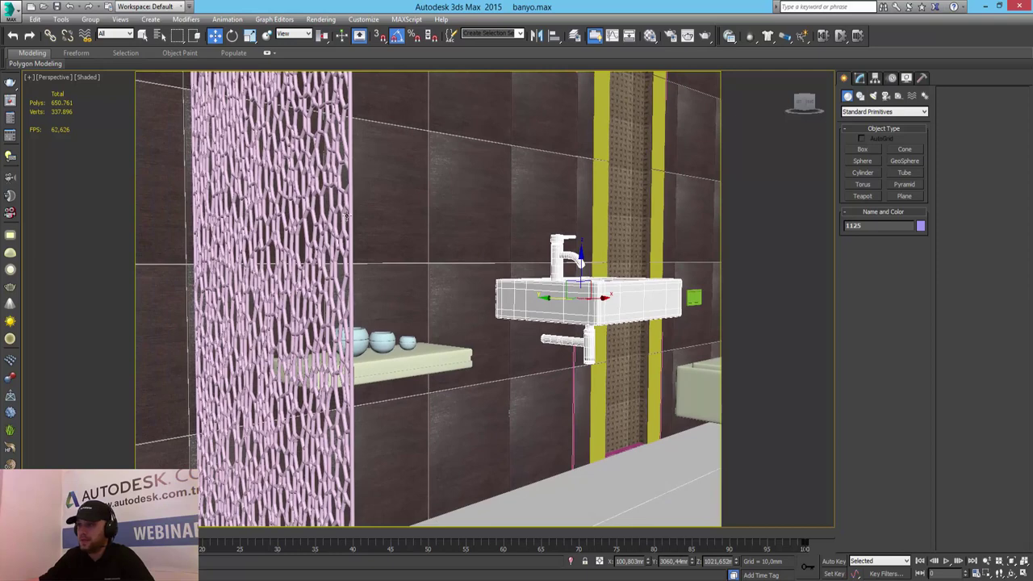
# In a maximized Front view, frame the shelf and sink and select the bowls
pyautogui.click(1023, 572)
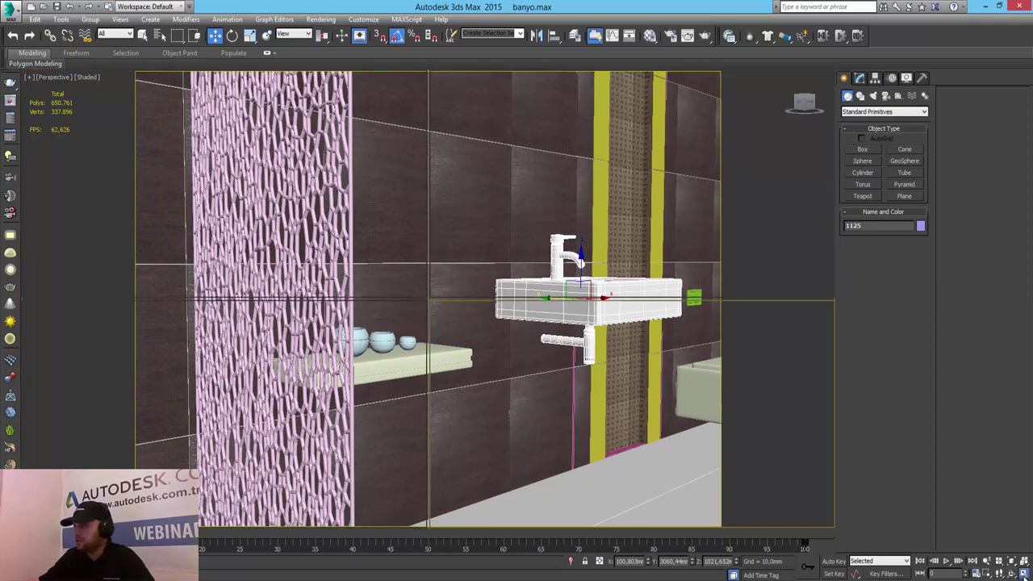
pyautogui.moveTo(600, 198); pyautogui.dragTo(636, 234, button='middle')
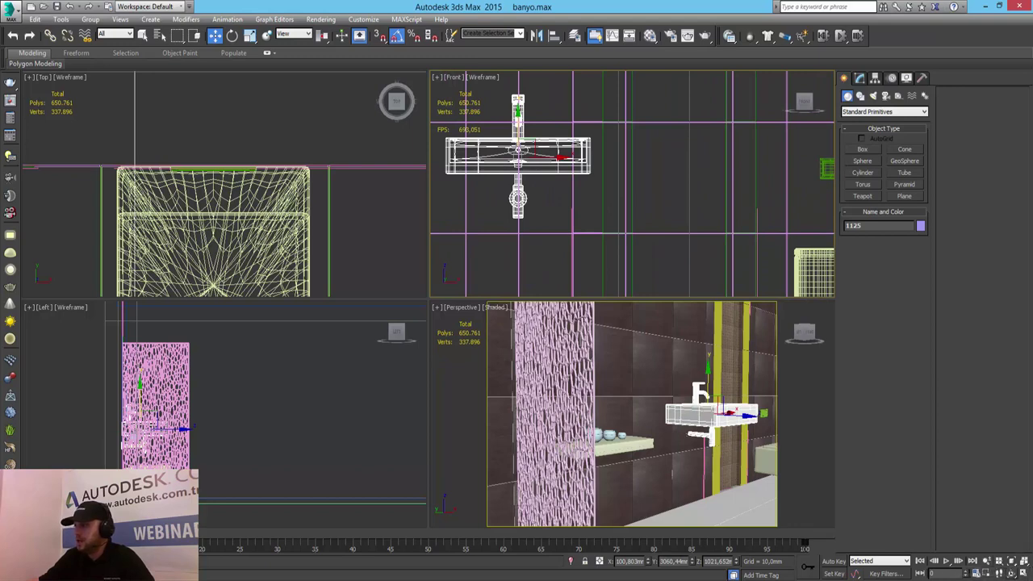
pyautogui.click(1023, 573)
pyautogui.moveTo(204, 279); pyautogui.dragTo(674, 338, button='middle')
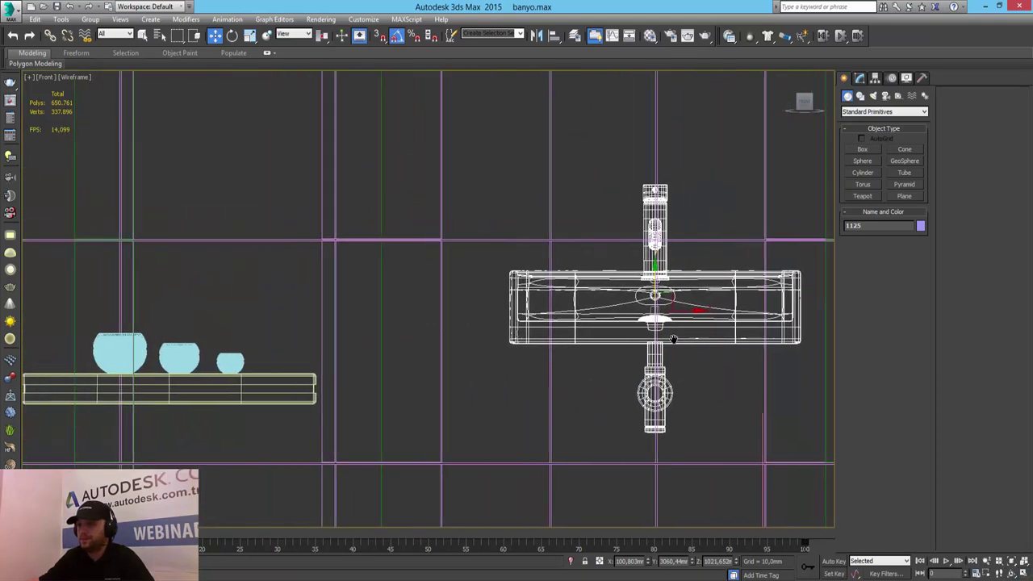
pyautogui.scroll(-1, 492, 346)
pyautogui.scroll(-1, 491, 346)
pyautogui.moveTo(450, 386)
pyautogui.mouseDown()
pyautogui.moveTo(374, 321)
pyautogui.moveTo(391, 292)
pyautogui.moveTo(390, 225)
pyautogui.mouseUp()
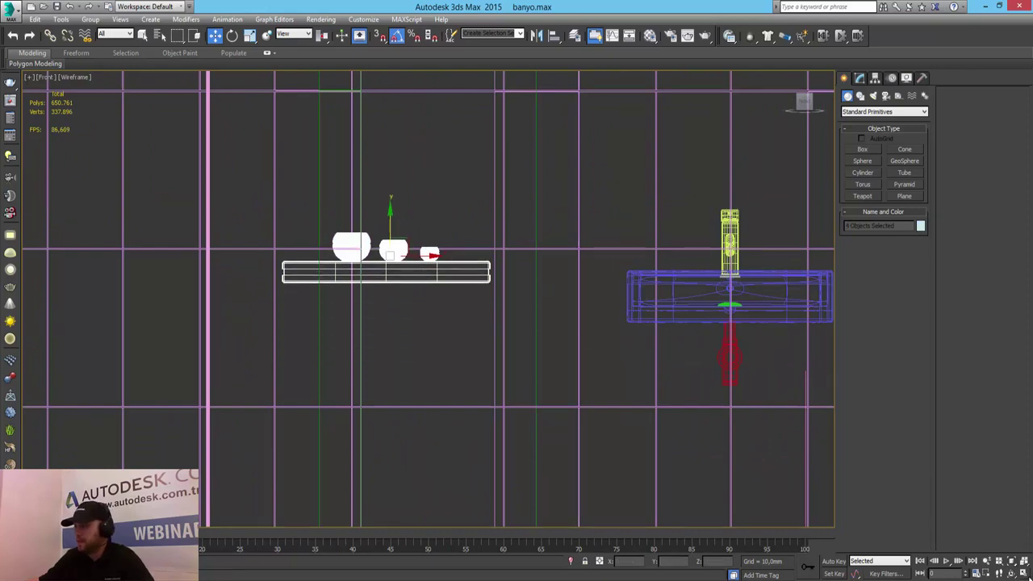
# In a maximized Perspective view, select the shelf and show its Editable Poly settings in Modify
pyautogui.click(1023, 573)
pyautogui.click(602, 405)
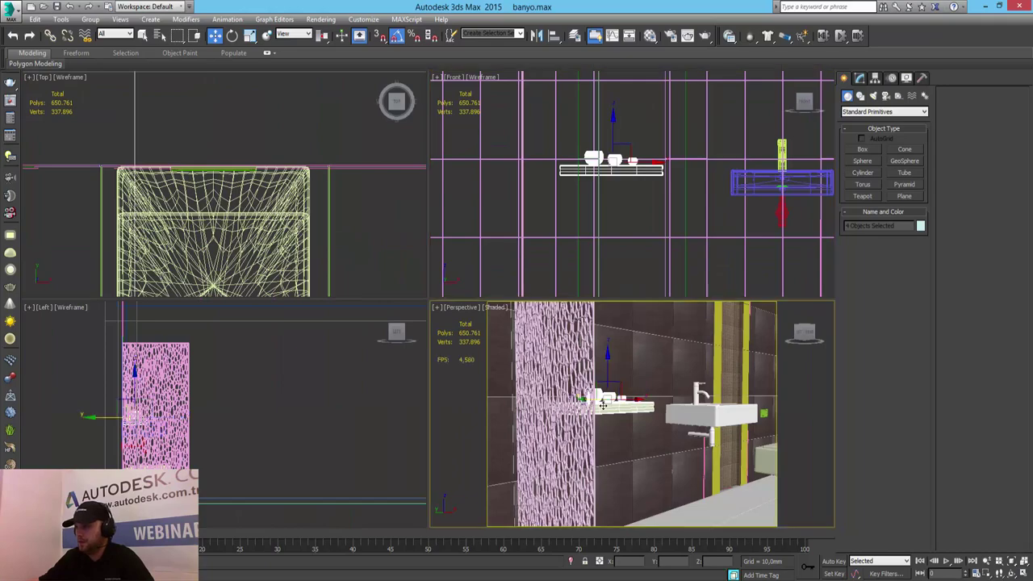
pyautogui.click(1023, 573)
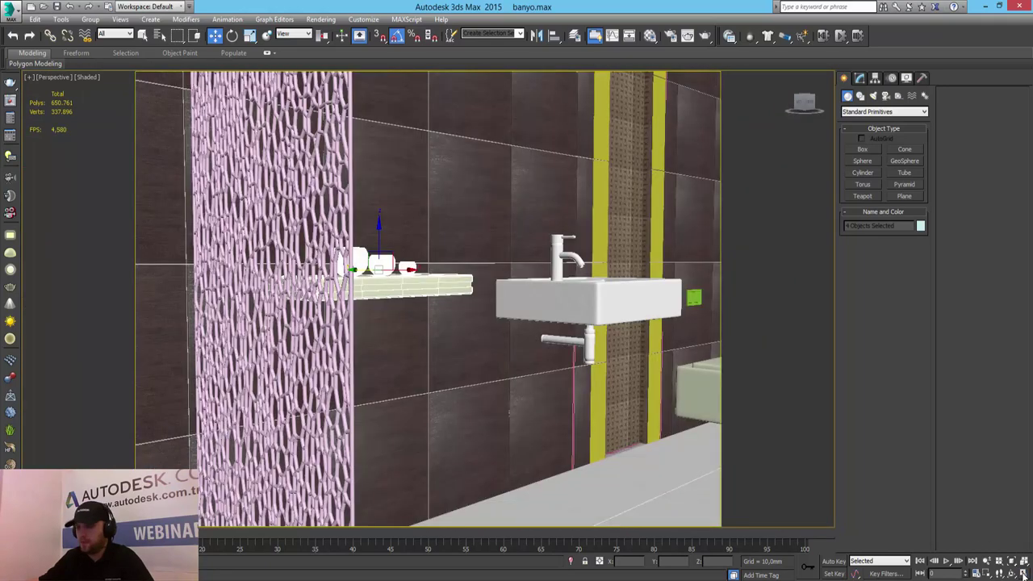
pyautogui.scroll(2, 424, 361)
pyautogui.keyDown('alt'); pyautogui.moveTo(597, 367); pyautogui.dragTo(499, 369, button='middle'); pyautogui.keyUp('alt')
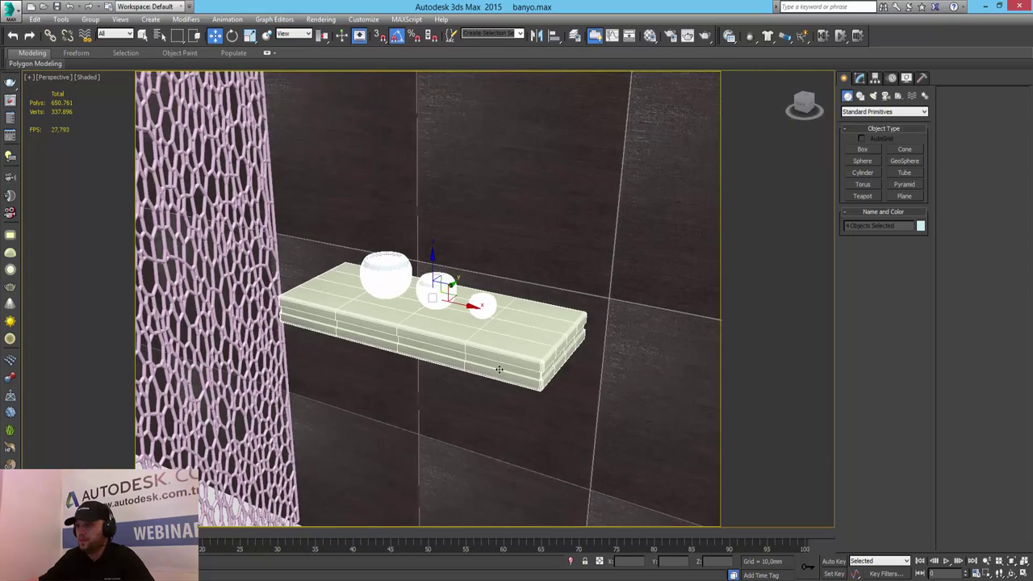
pyautogui.click(499, 369)
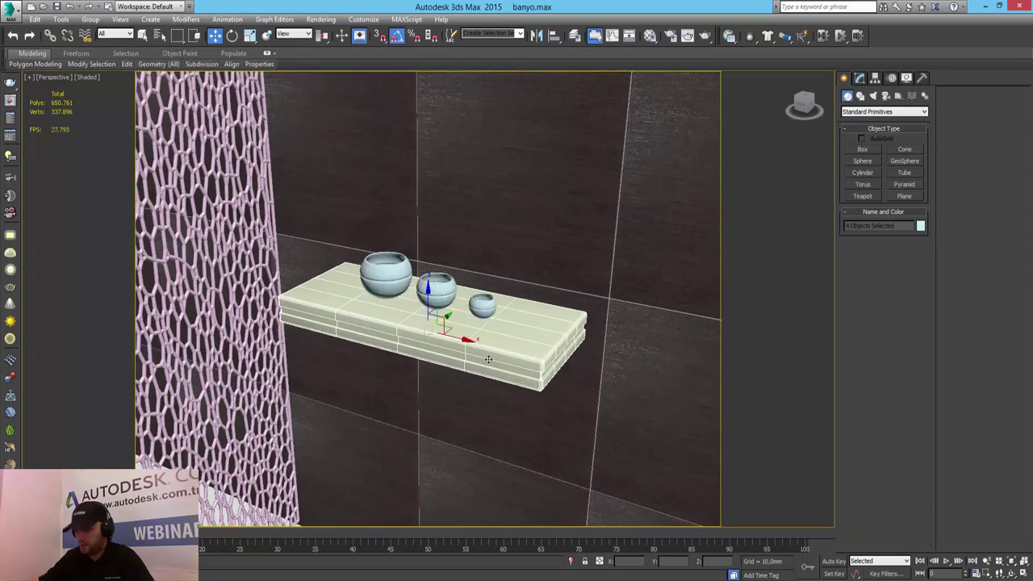
pyautogui.click(859, 78)
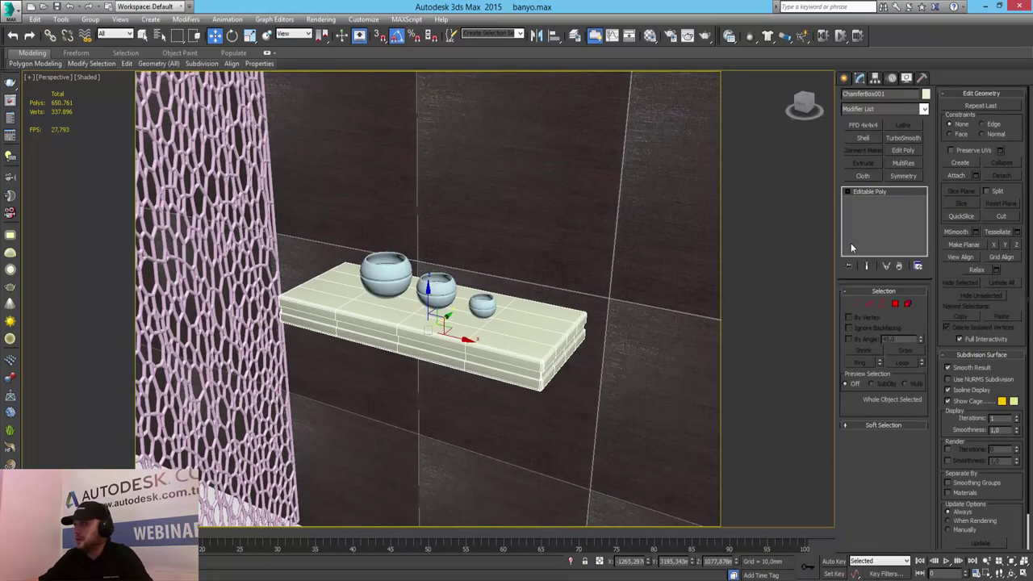
# Adjust the seramik-2 diffuse colour's hue and Value (97) to an olive yellow
pyautogui.press('m')
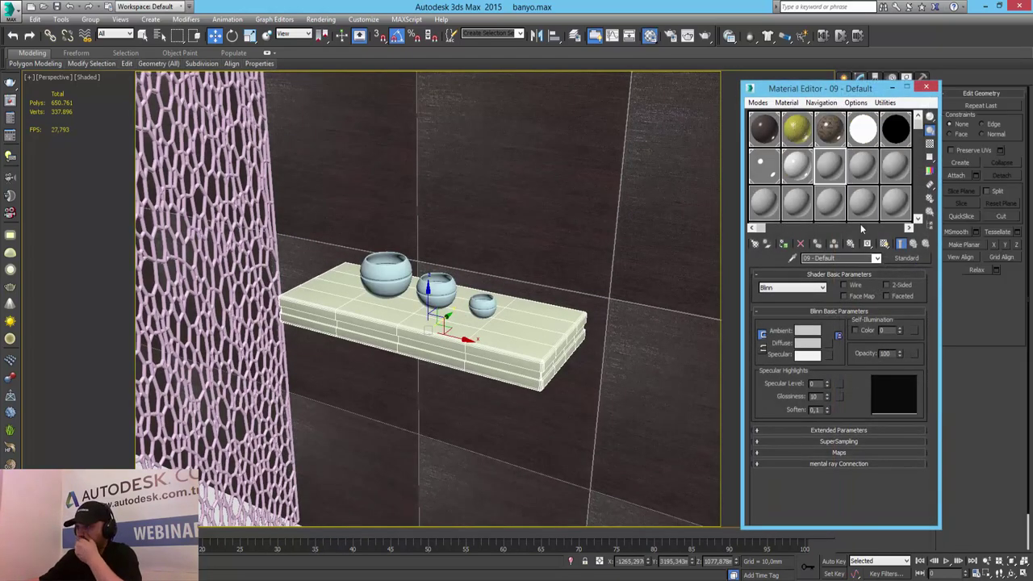
pyautogui.doubleClick(797, 137)
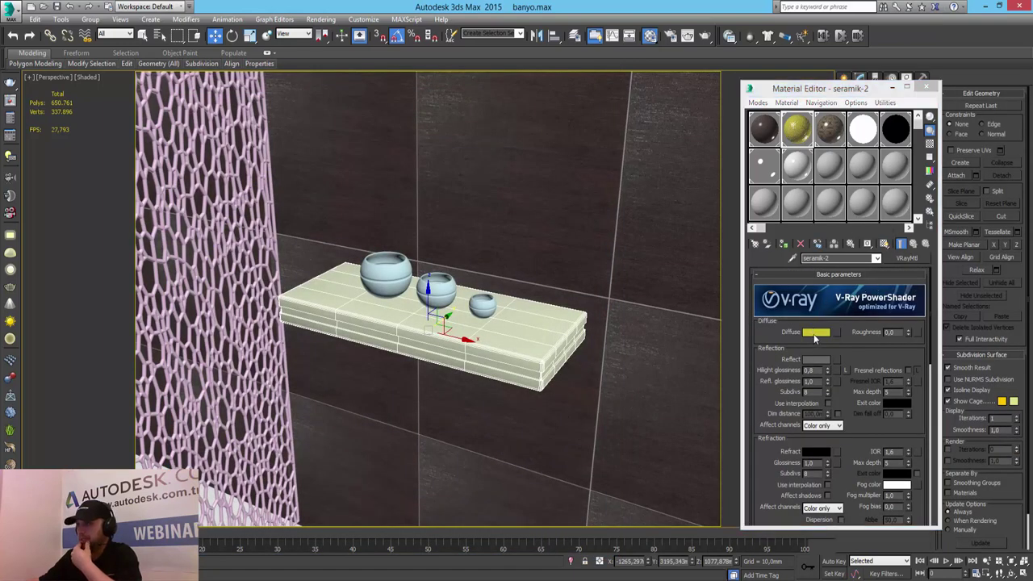
pyautogui.click(815, 334)
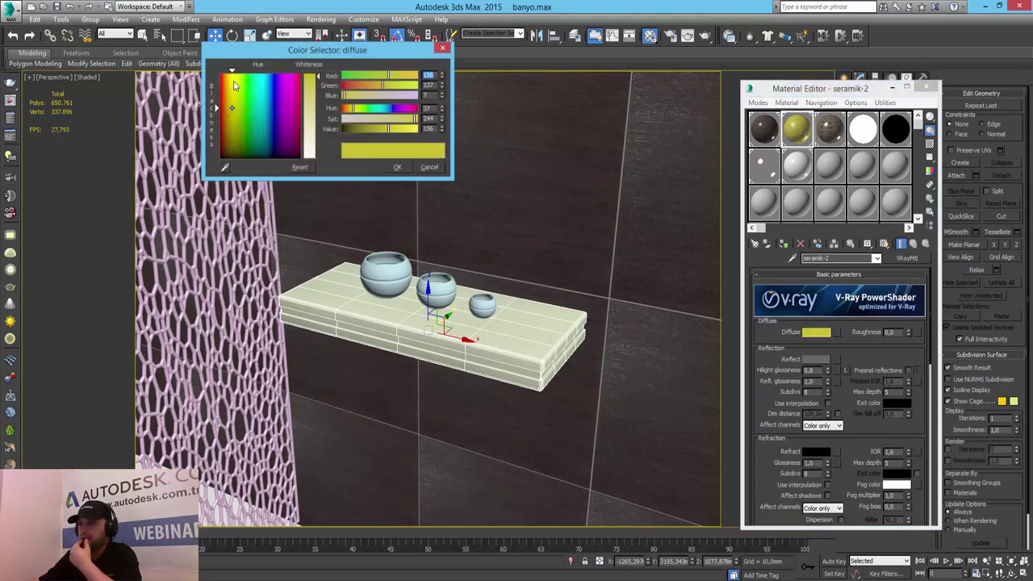
pyautogui.moveTo(232, 72); pyautogui.dragTo(227, 73)
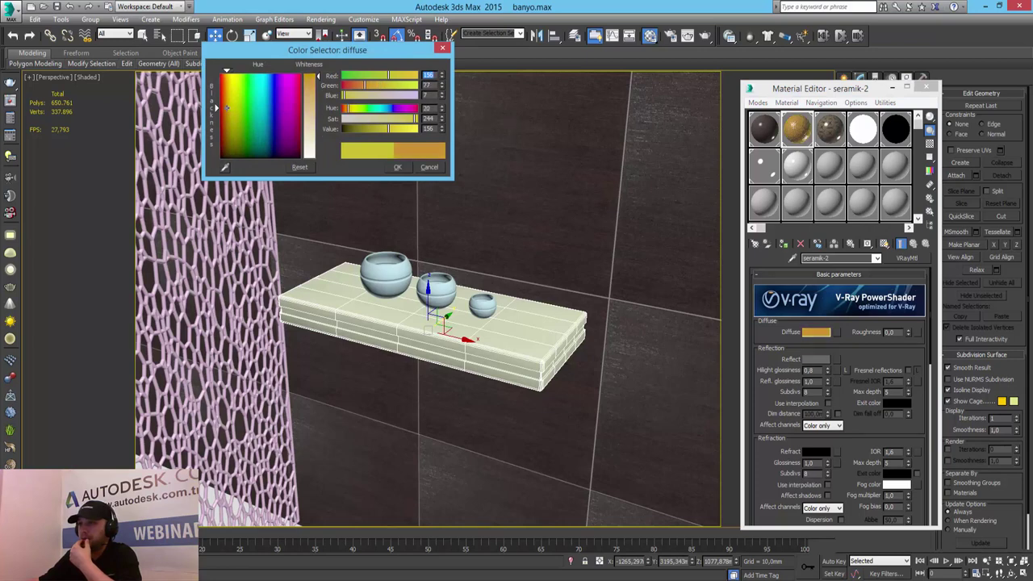
pyautogui.moveTo(387, 135); pyautogui.dragTo(404, 135)
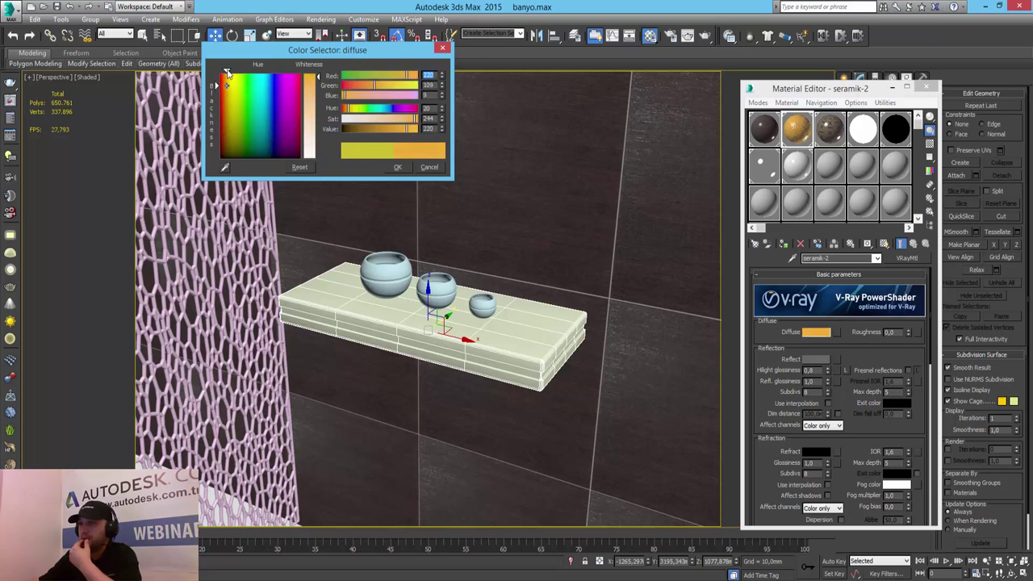
pyautogui.moveTo(227, 72)
pyautogui.mouseDown()
pyautogui.moveTo(234, 85)
pyautogui.moveTo(216, 138)
pyautogui.mouseUp()
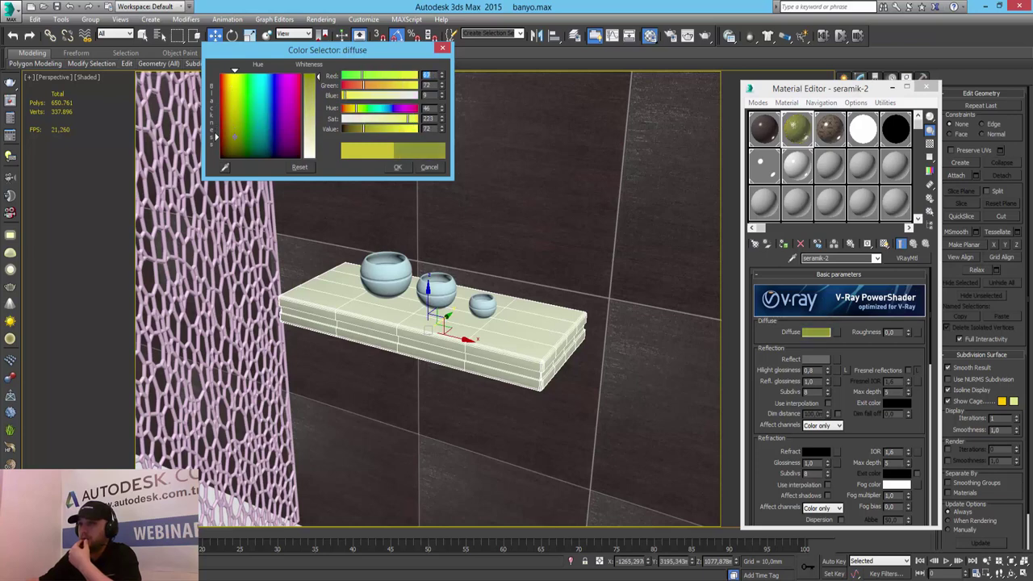
pyautogui.moveTo(233, 137); pyautogui.dragTo(232, 138)
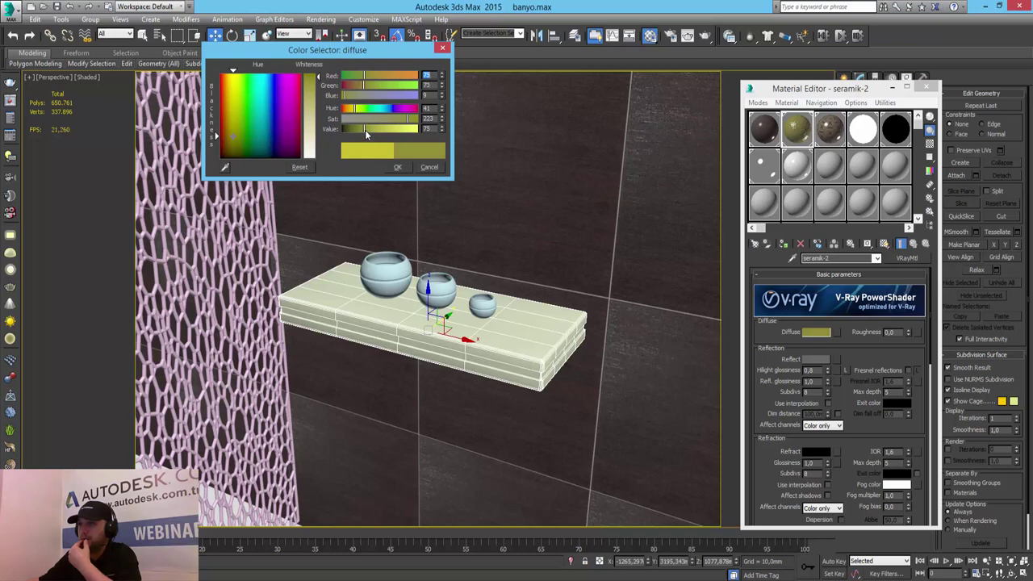
pyautogui.moveTo(365, 134); pyautogui.dragTo(371, 133)
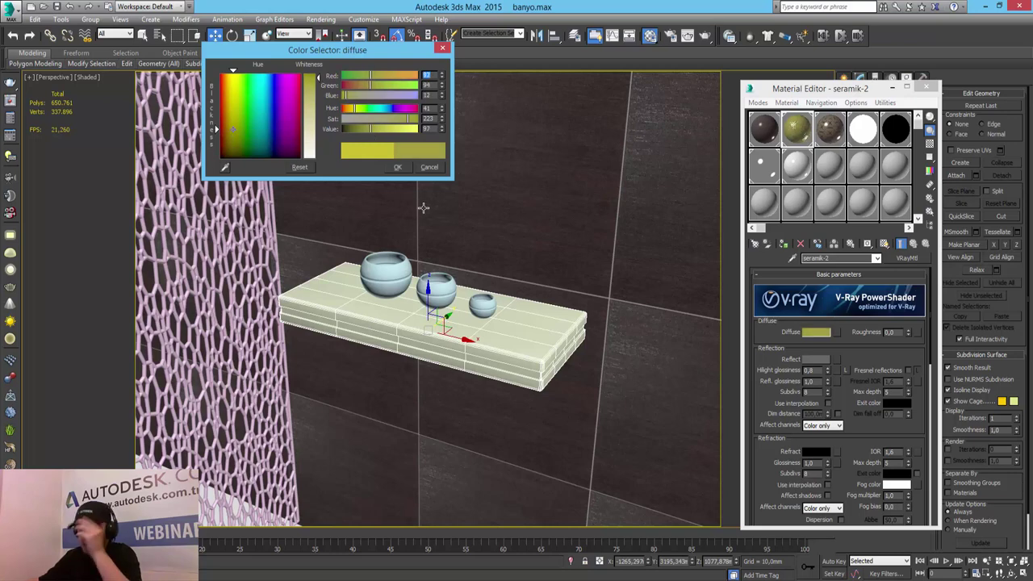
pyautogui.click(397, 167)
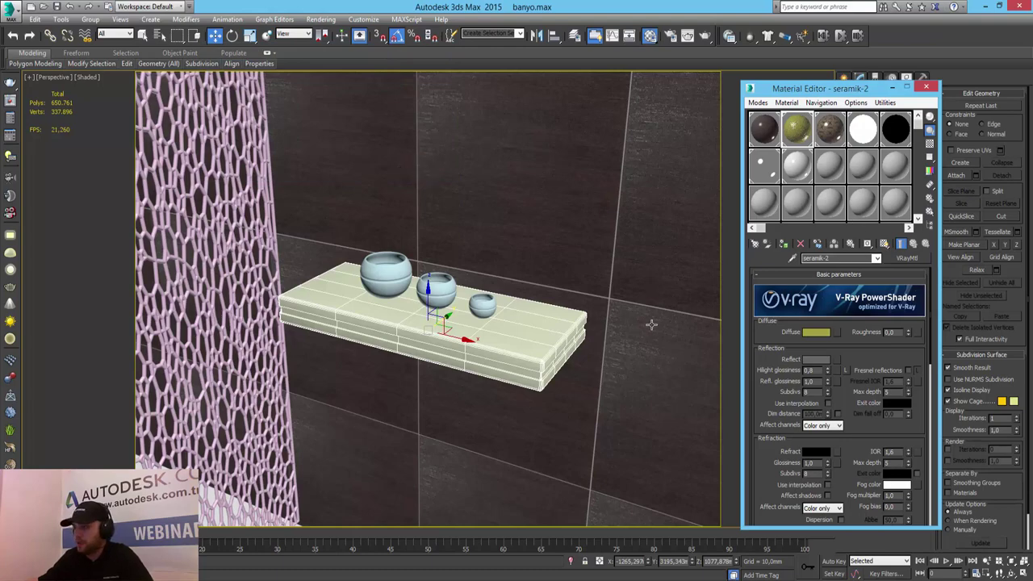
# Apply the white zemin material to the whole shelf
pyautogui.moveTo(855, 88); pyautogui.dragTo(192, 56)
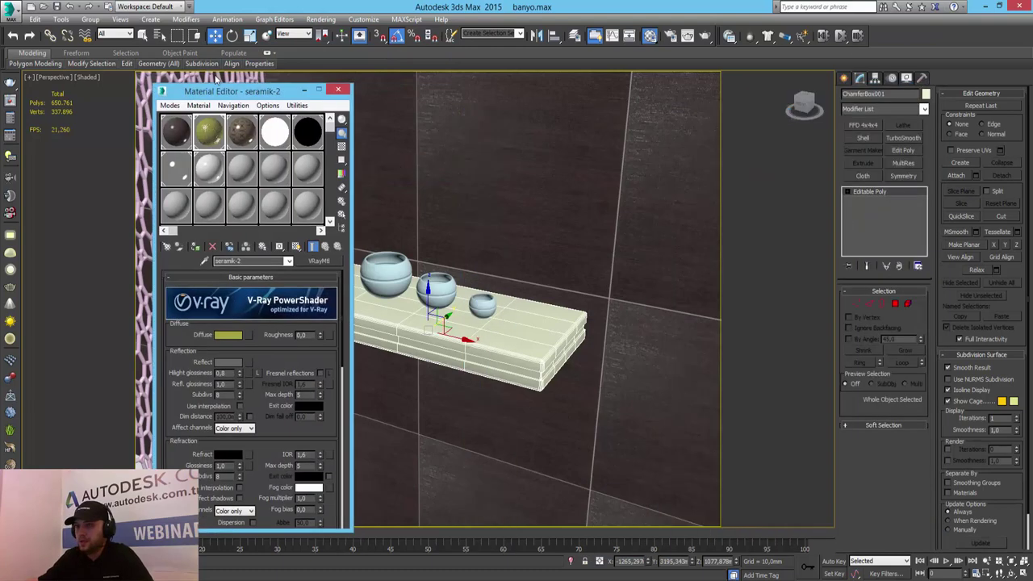
pyautogui.click(894, 305)
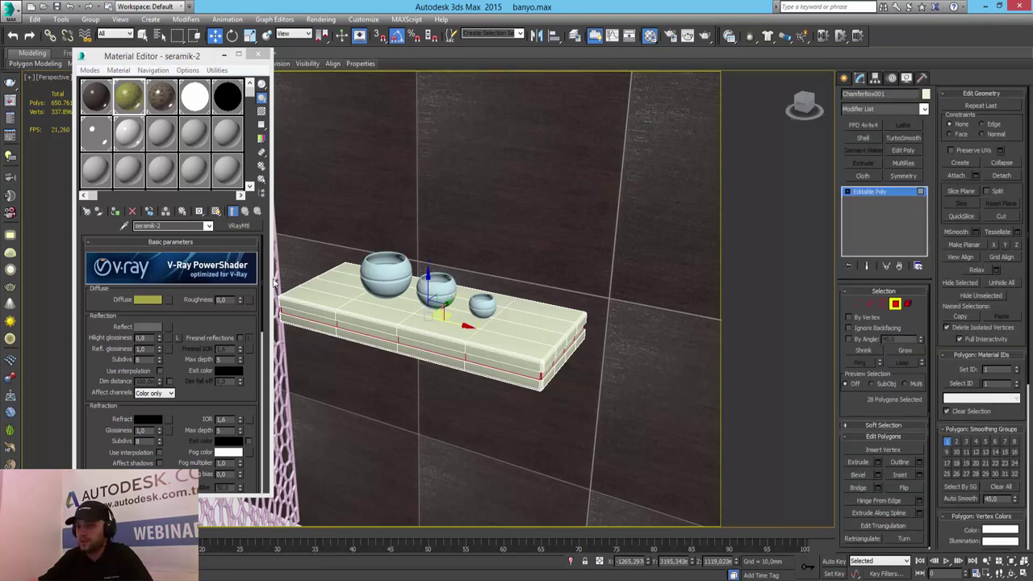
pyautogui.click(895, 303)
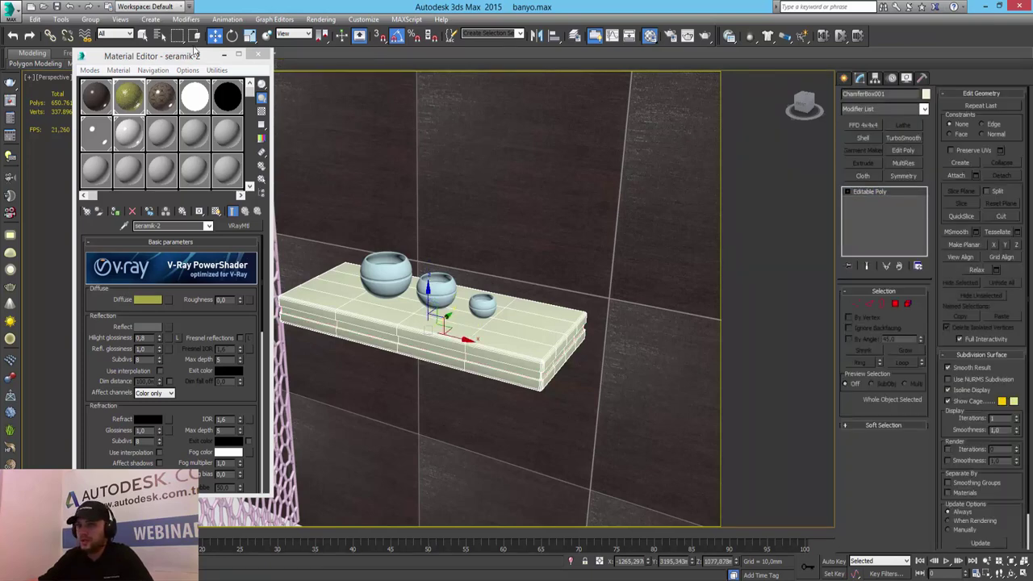
pyautogui.click(129, 135)
pyautogui.click(117, 212)
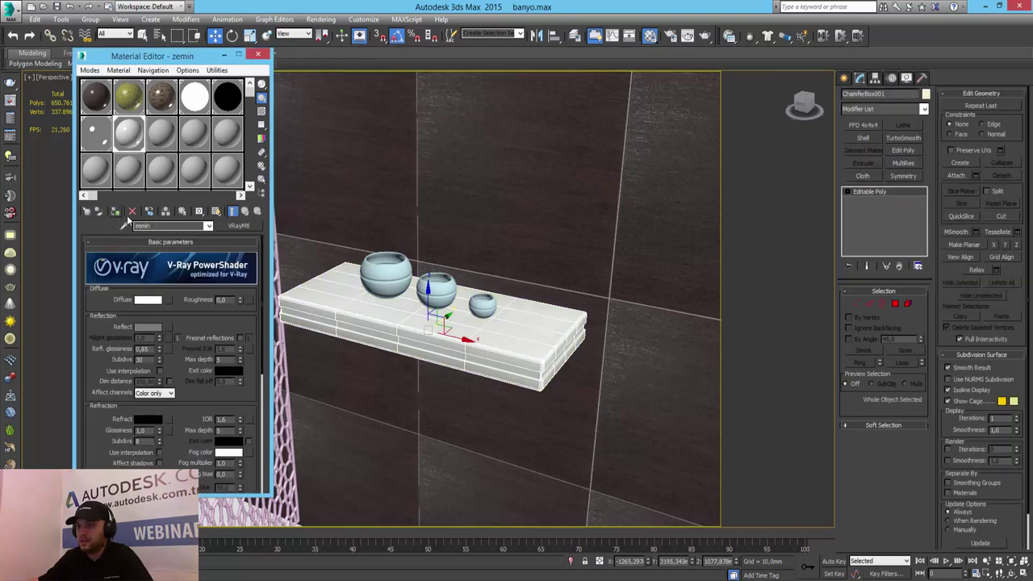
# Assign seramik-2 to the shelf's middle band polygons
pyautogui.click(895, 305)
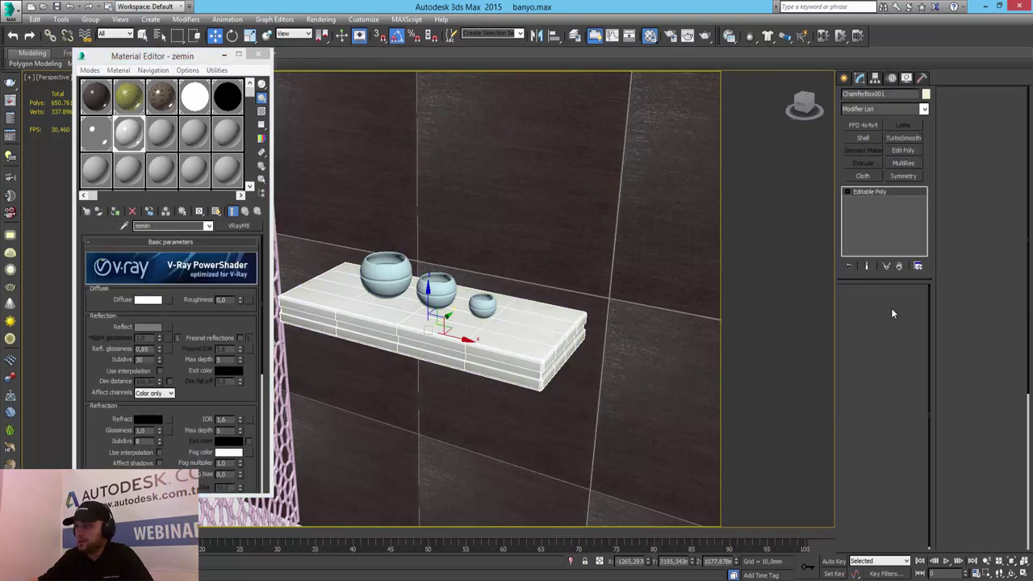
pyautogui.click(129, 99)
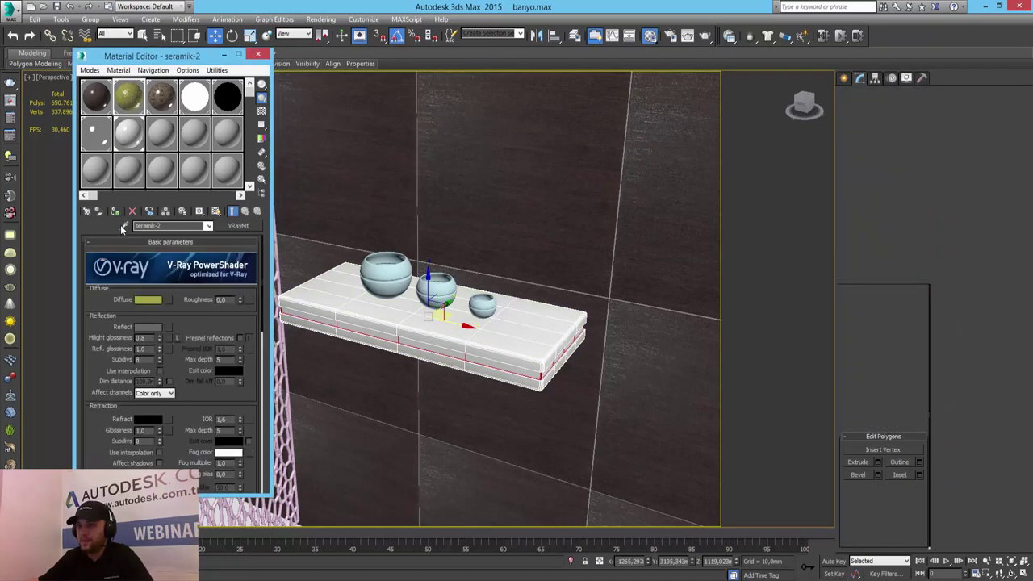
pyautogui.click(116, 212)
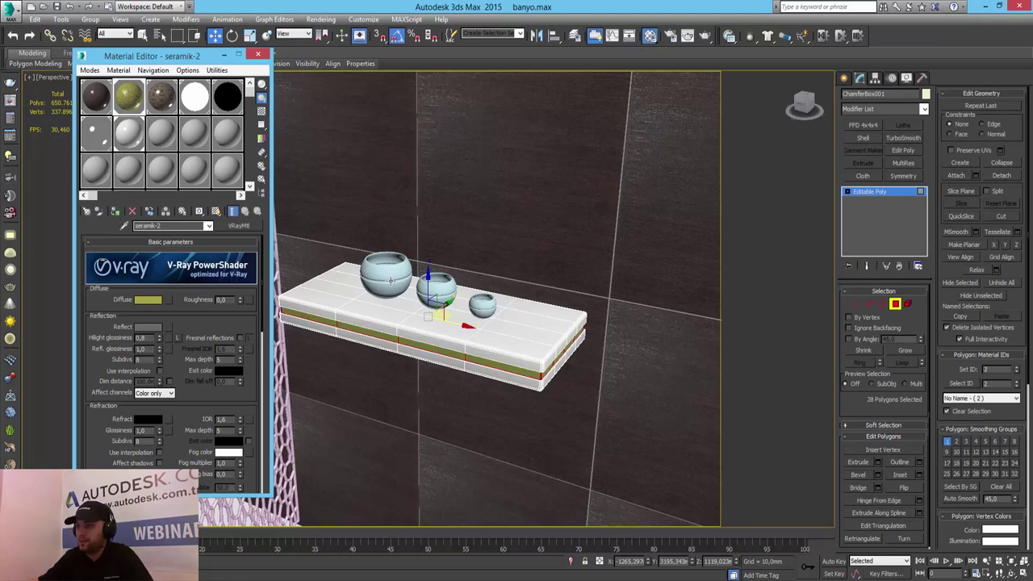
pyautogui.click(895, 305)
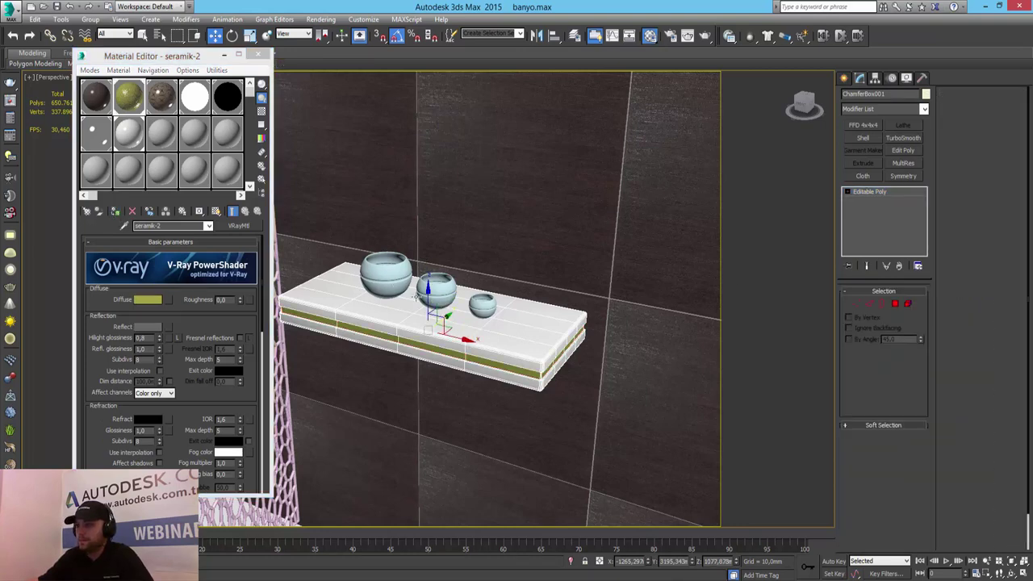
# Apply zemin to the bowls and start a render of the view
pyautogui.click(386, 274)
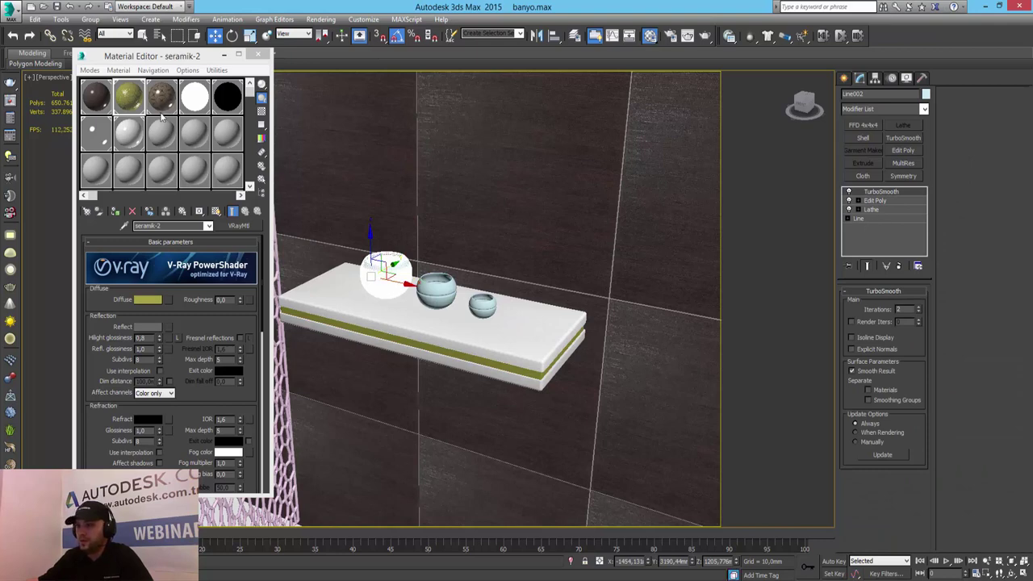
pyautogui.click(128, 132)
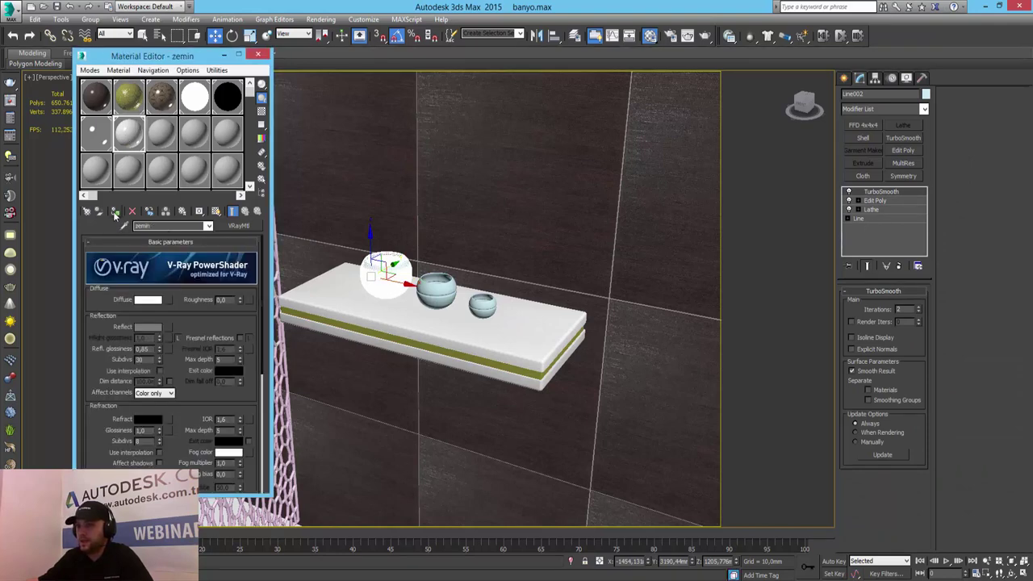
pyautogui.click(435, 294)
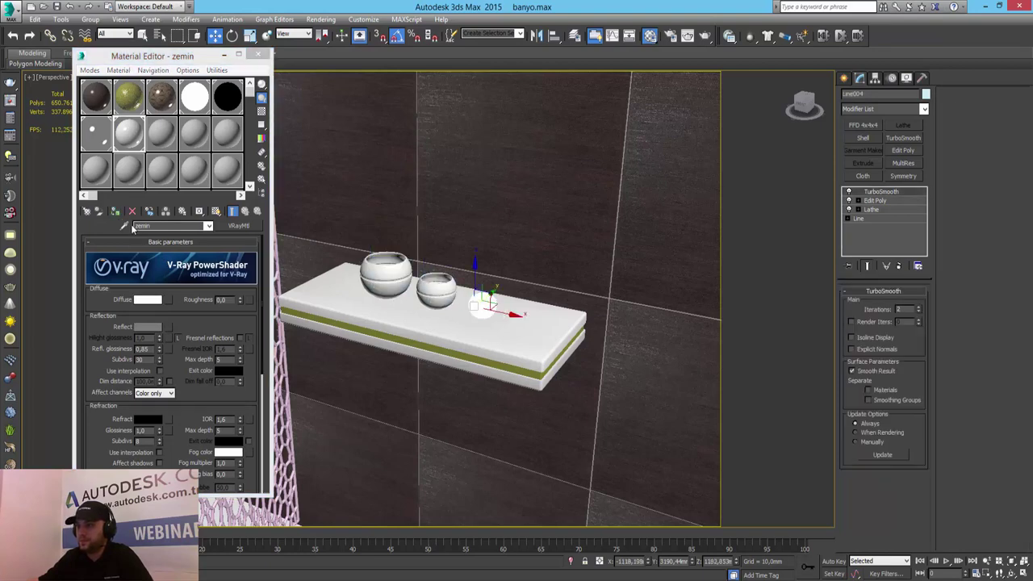
pyautogui.click(115, 213)
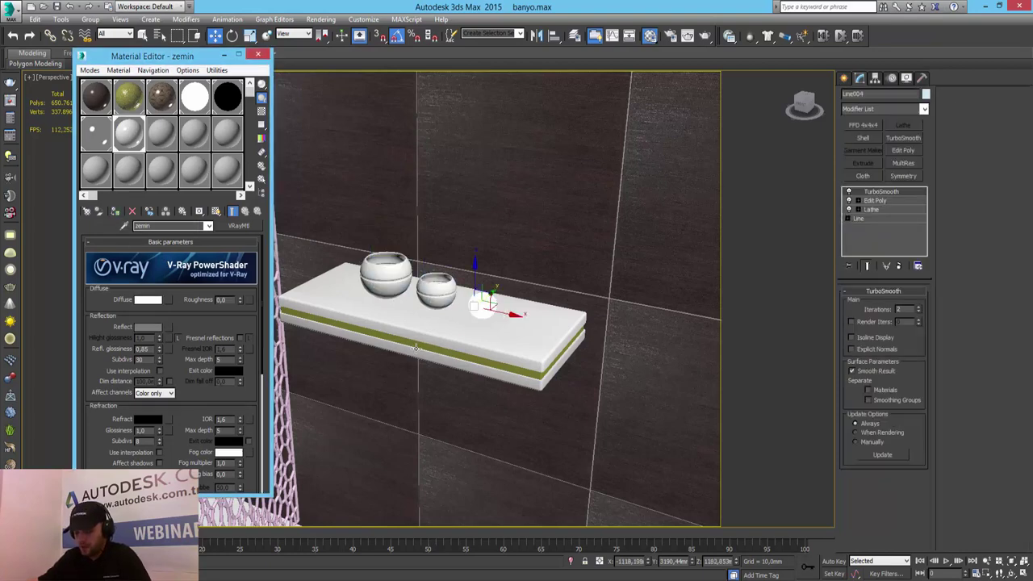
pyautogui.hotkey('shift', 'q')
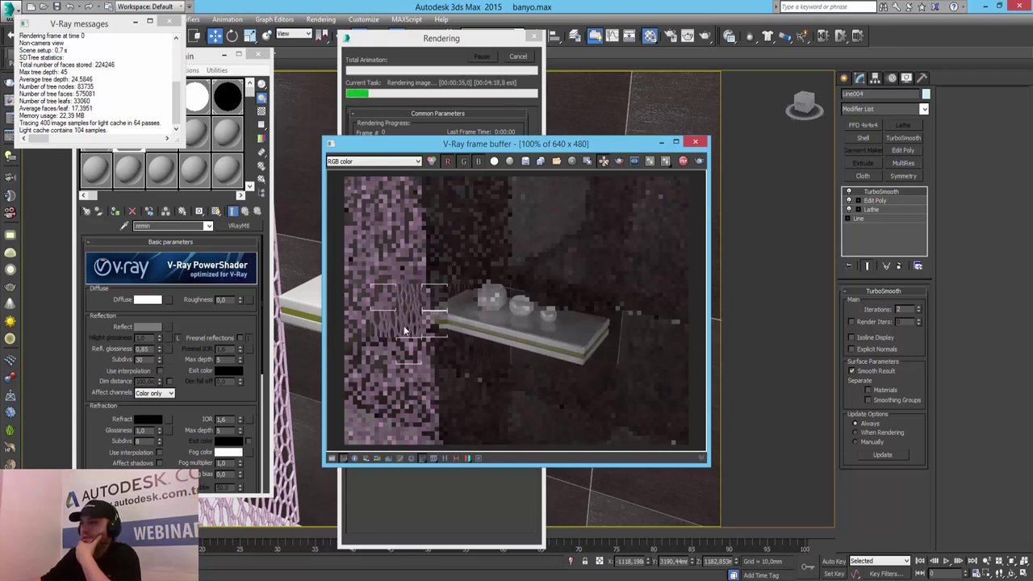
# Close the V-Ray render windows and assign the zemin material to the lattice screen
pyautogui.click(696, 143)
pyautogui.click(518, 59)
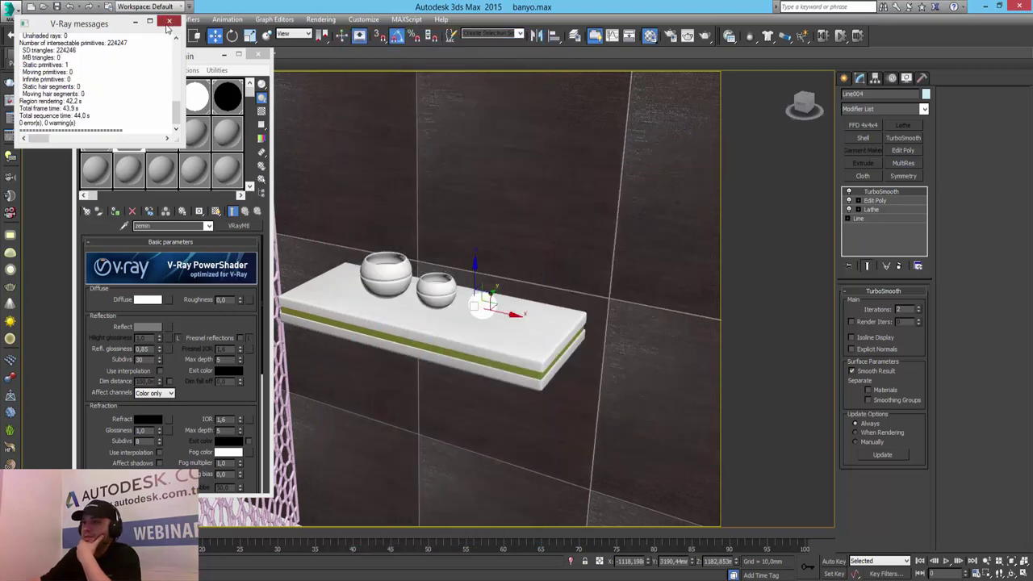
pyautogui.moveTo(161, 55); pyautogui.dragTo(647, 88)
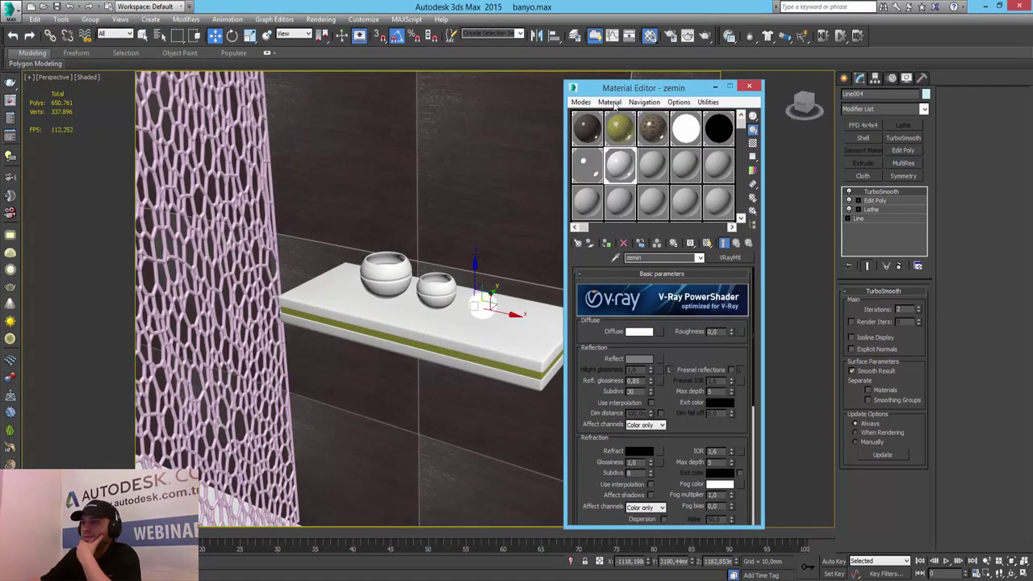
pyautogui.click(199, 235)
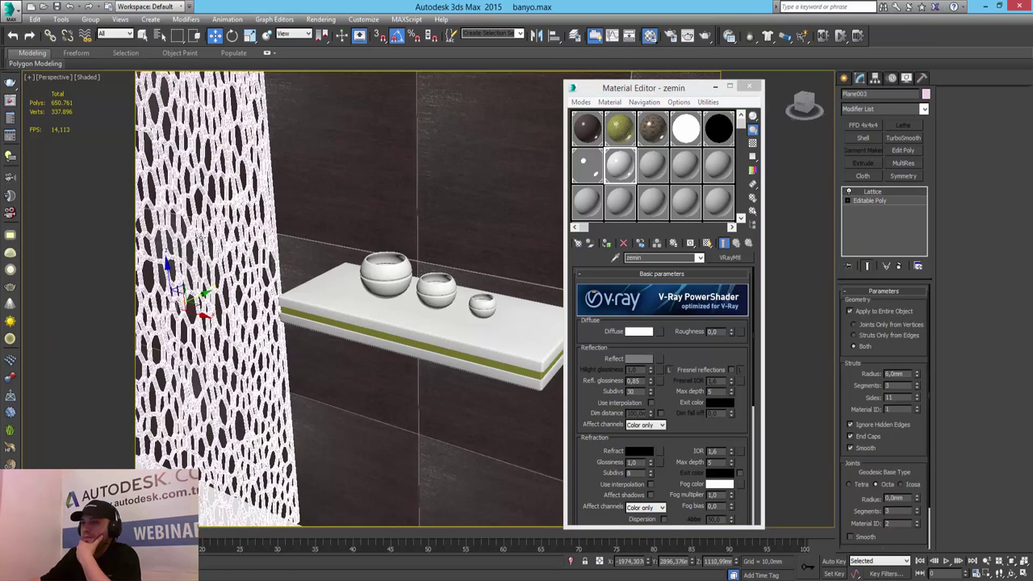
pyautogui.click(606, 244)
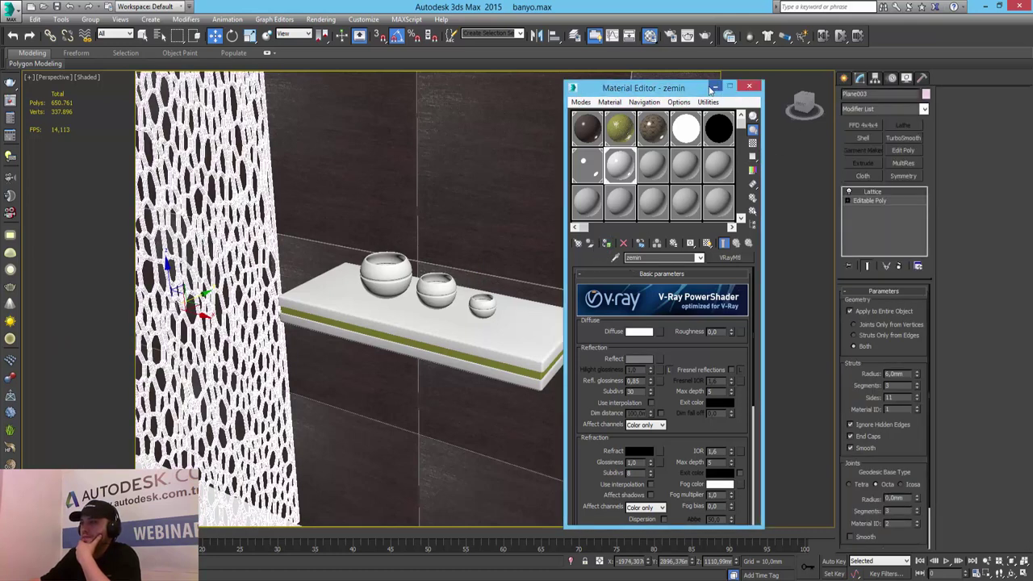
pyautogui.click(715, 87)
pyautogui.hotkey('alt', 'w')
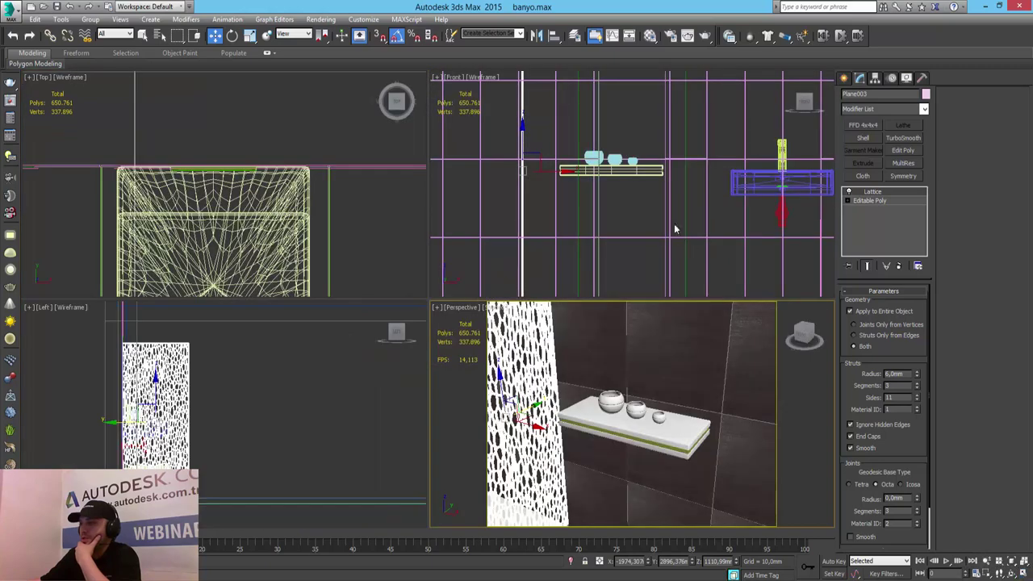
# Draw a thin Standard Primitives box above the faucet in the Front view and raise it slightly
pyautogui.hotkey('alt', 'w')
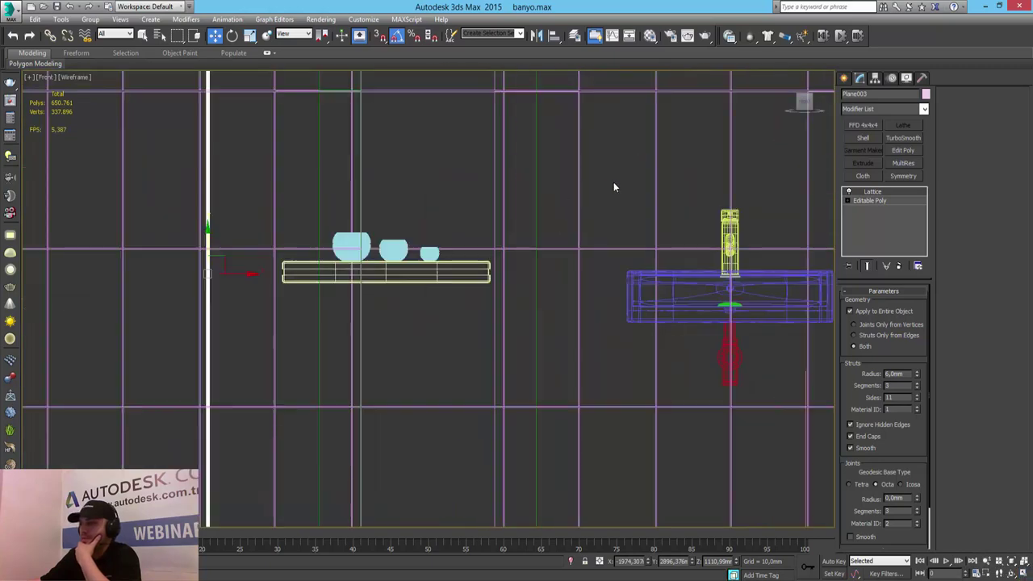
pyautogui.moveTo(613, 182); pyautogui.dragTo(292, 312, button='middle')
pyautogui.scroll(-2, 293, 311)
pyautogui.moveTo(437, 265); pyautogui.dragTo(440, 289, button='middle')
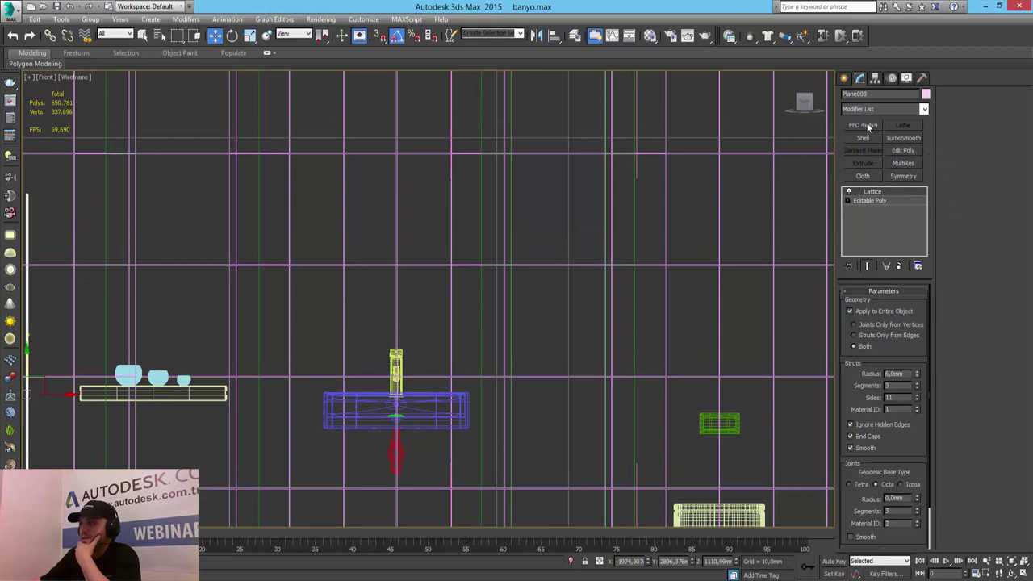
pyautogui.click(844, 77)
pyautogui.click(863, 149)
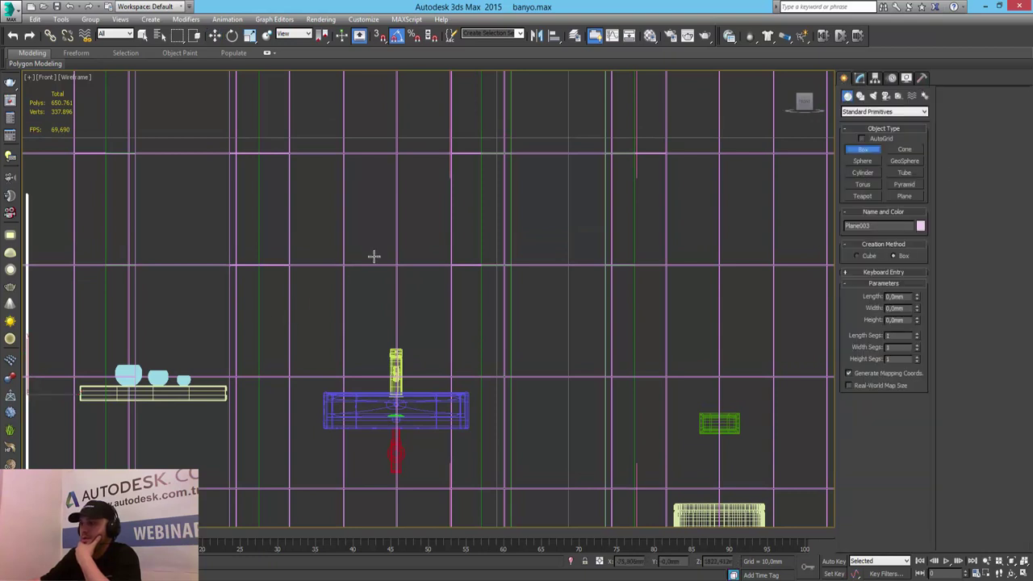
pyautogui.moveTo(341, 235); pyautogui.dragTo(451, 328)
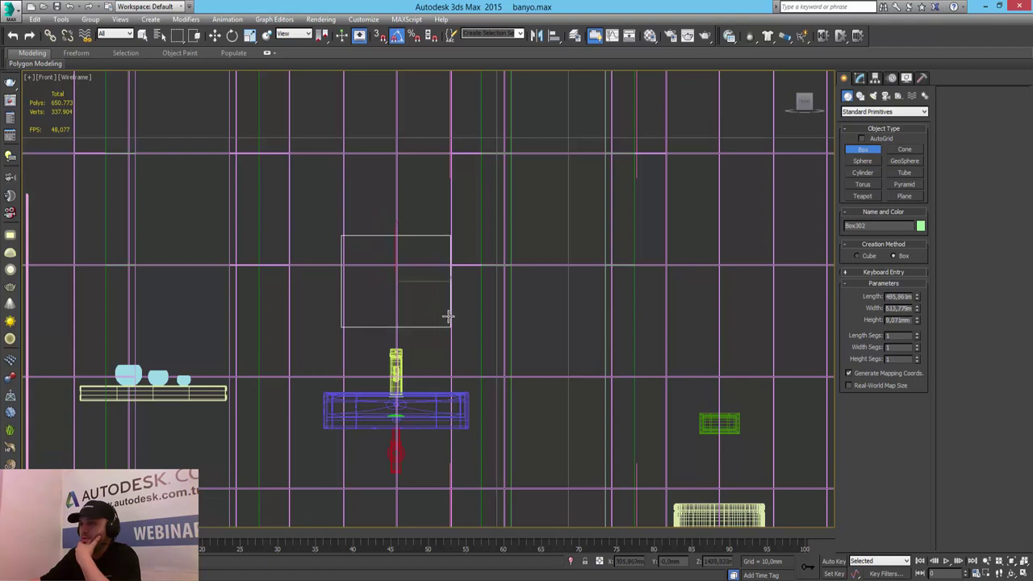
pyautogui.click(215, 36)
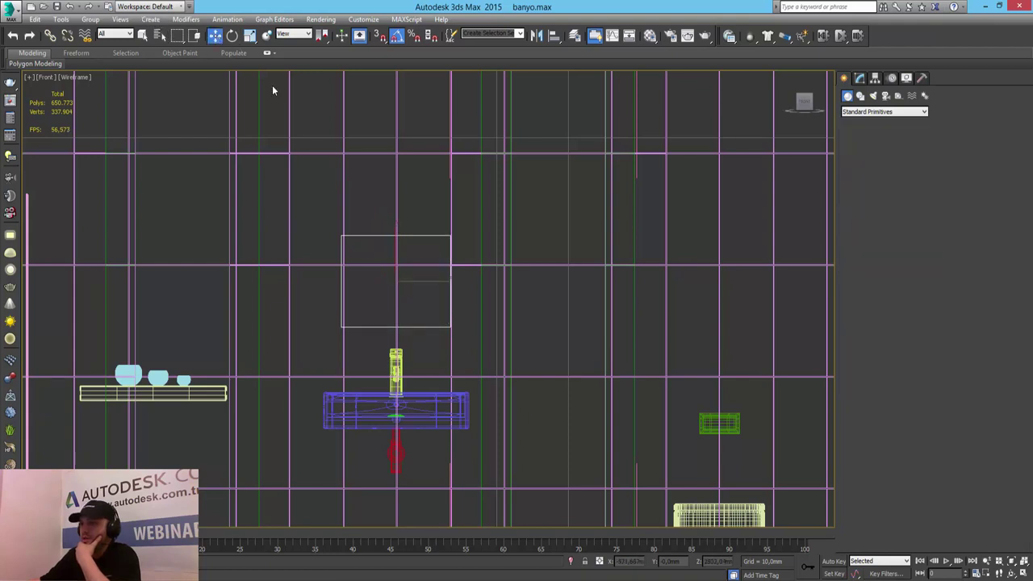
pyautogui.moveTo(397, 257); pyautogui.dragTo(396, 241)
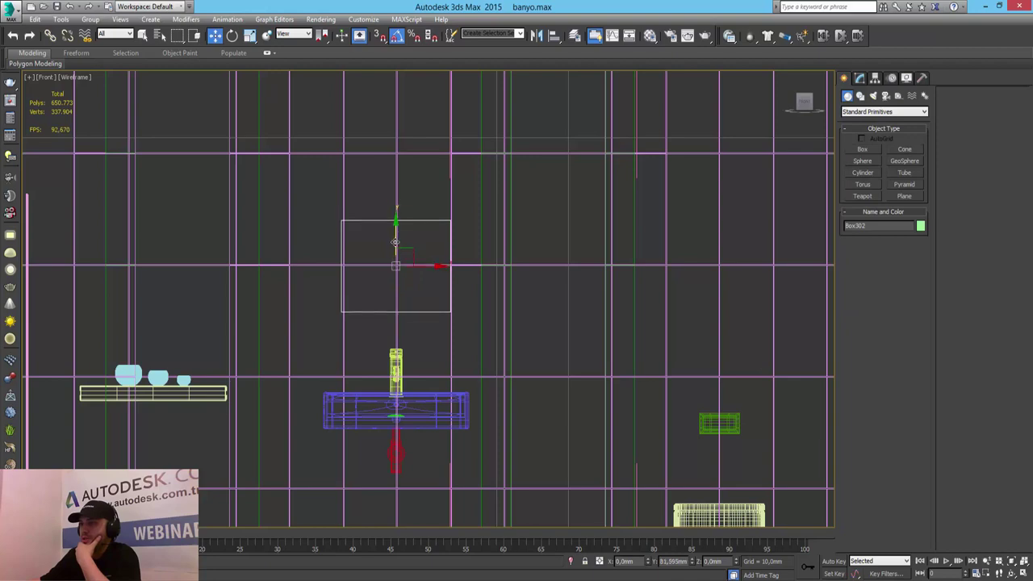
# In the Top view, move the box onto the sink's back edge and nudge it along Y
pyautogui.click(1023, 562)
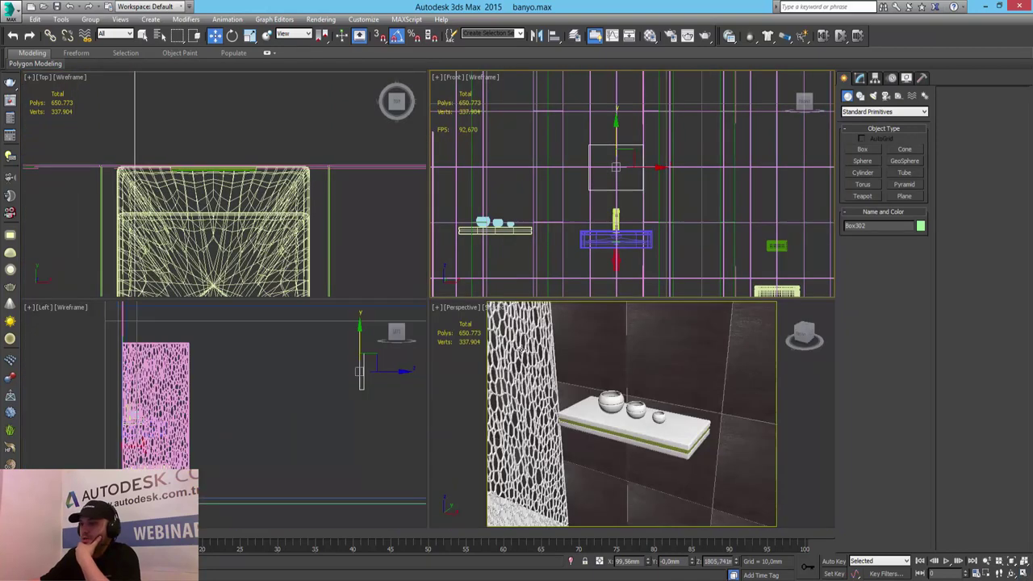
pyautogui.click(1024, 562)
pyautogui.scroll(-3, 379, 266)
pyautogui.scroll(-5, 282, 322)
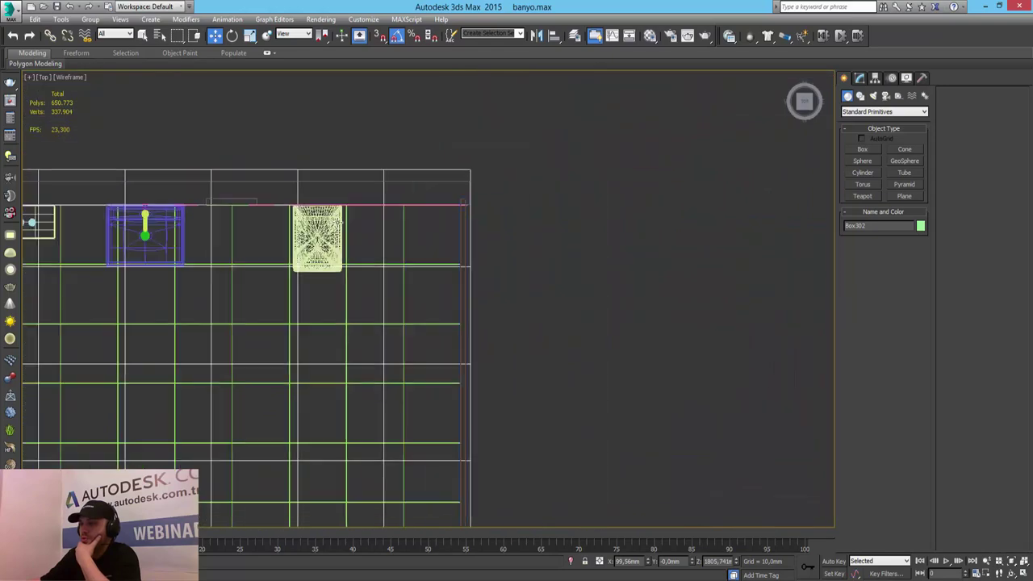
pyautogui.scroll(-2, 251, 377)
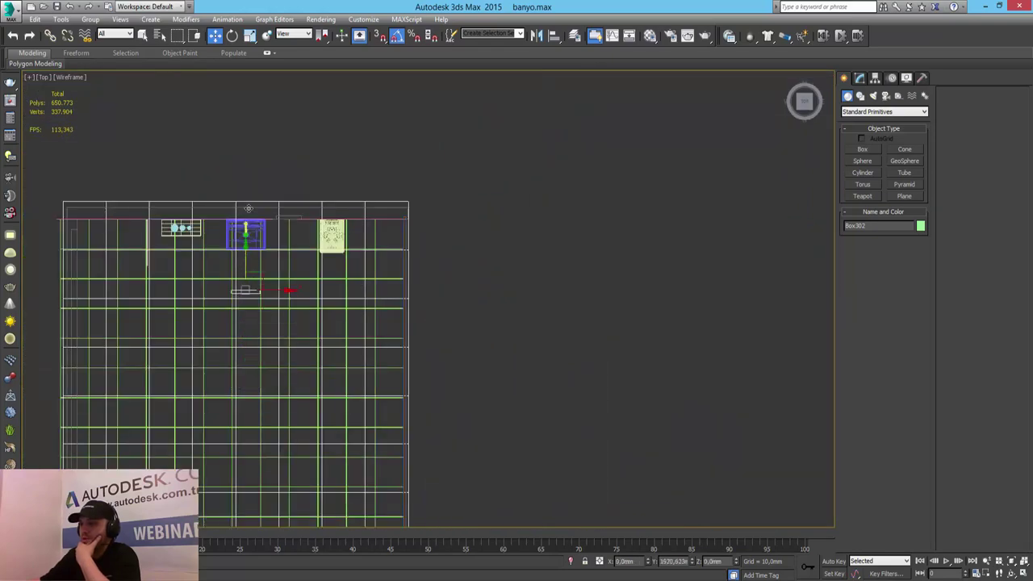
pyautogui.scroll(3, 242, 226)
pyautogui.scroll(5, 236, 222)
pyautogui.moveTo(274, 212); pyautogui.dragTo(290, 208, button='middle')
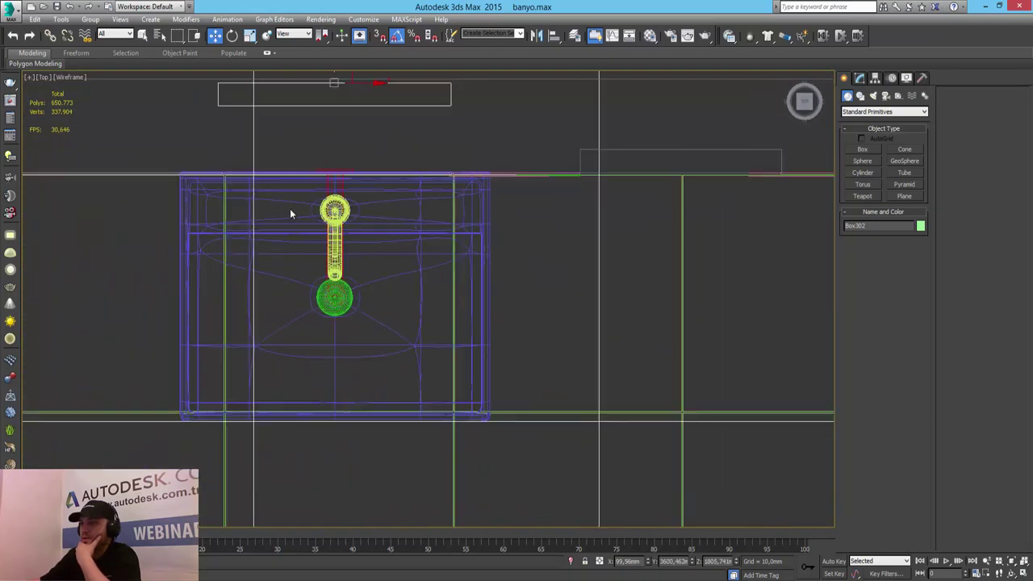
pyautogui.moveTo(326, 153); pyautogui.dragTo(389, 251, button='middle')
pyautogui.moveTo(399, 157); pyautogui.dragTo(400, 257)
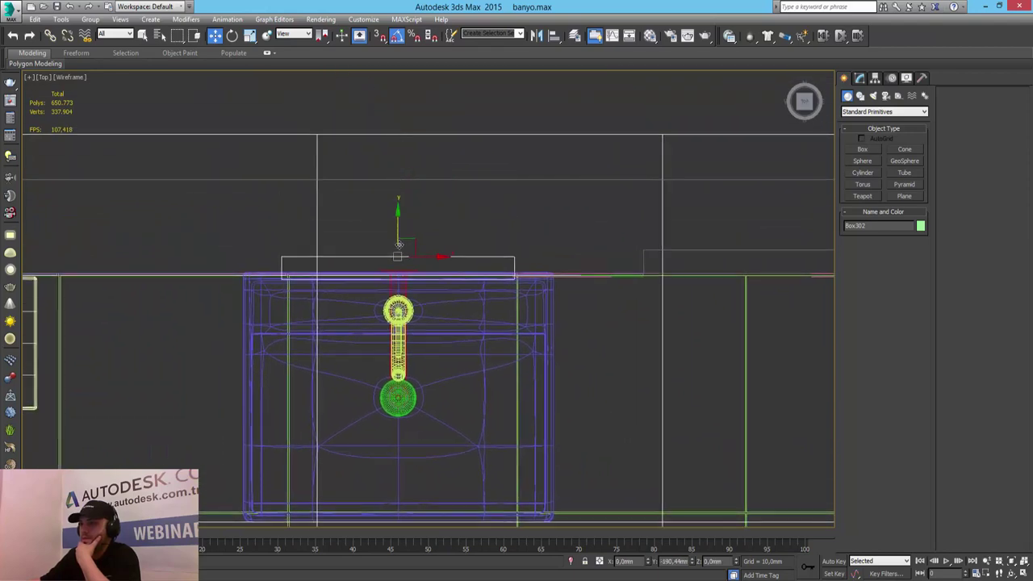
pyautogui.scroll(2, 400, 265)
pyautogui.scroll(3, 401, 264)
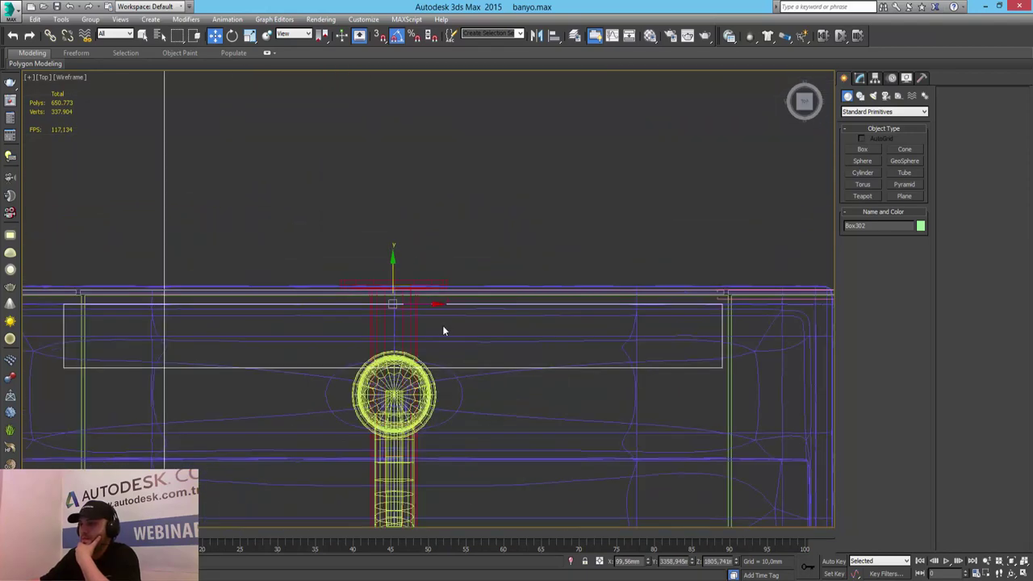
pyautogui.moveTo(391, 273); pyautogui.dragTo(392, 263)
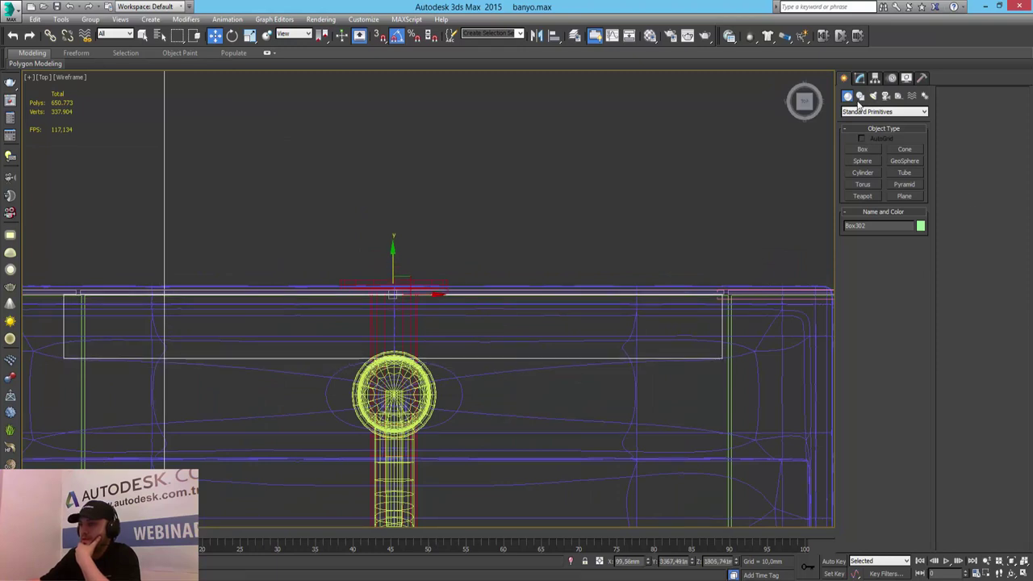
# Set the box Height to 20 mm
pyautogui.click(859, 78)
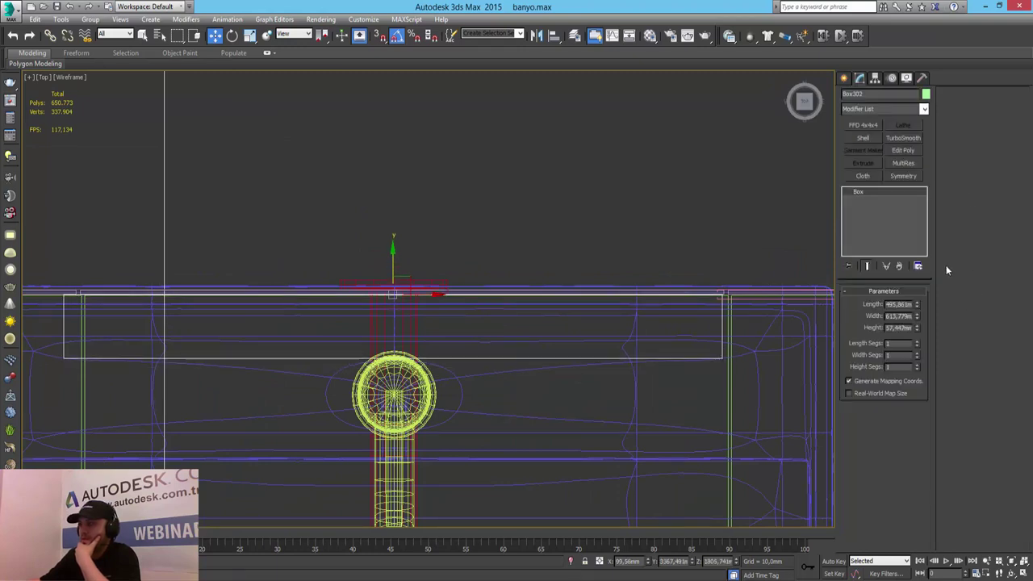
pyautogui.doubleClick(899, 328)
pyautogui.write('30')
pyautogui.press('Return')
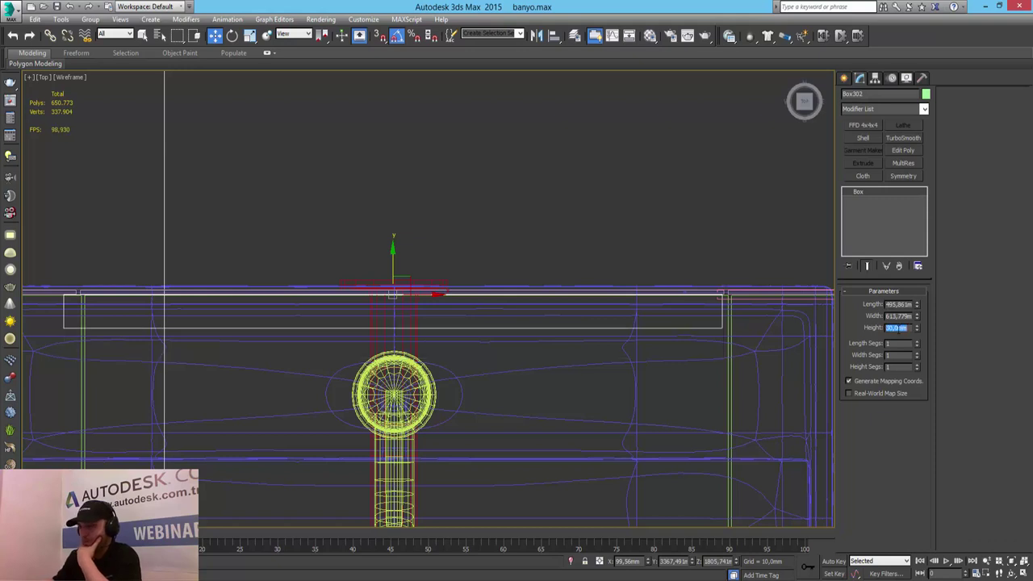
pyautogui.write('20')
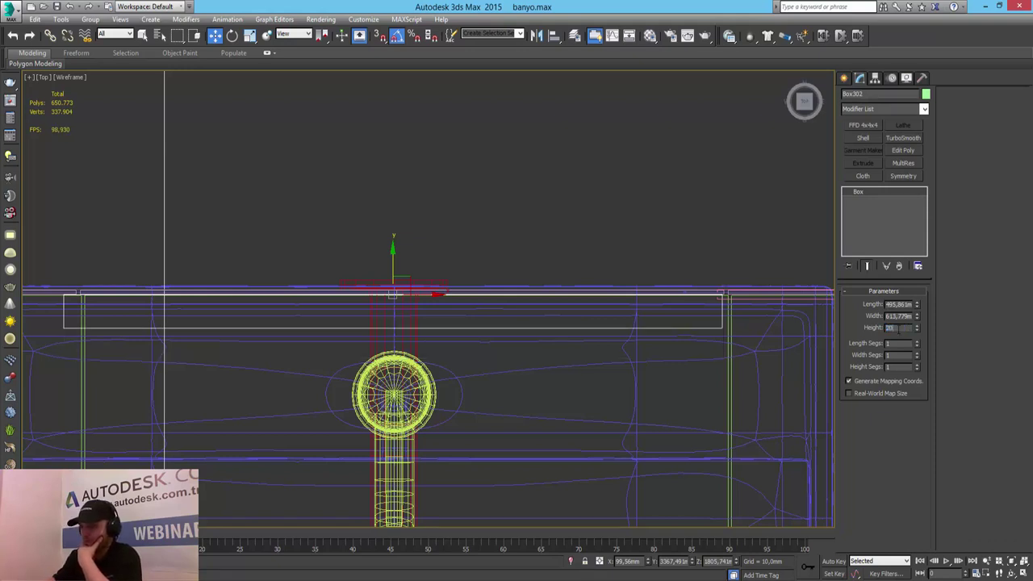
pyautogui.press('Return')
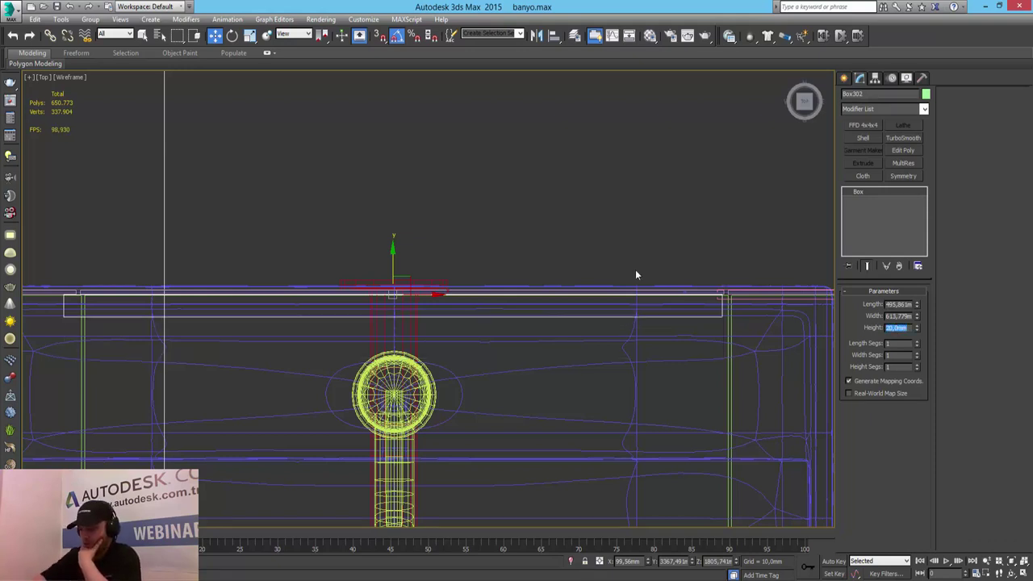
# Make parlak-krom the active material, minimize the Material Editor and restore four viewports
pyautogui.press('m')
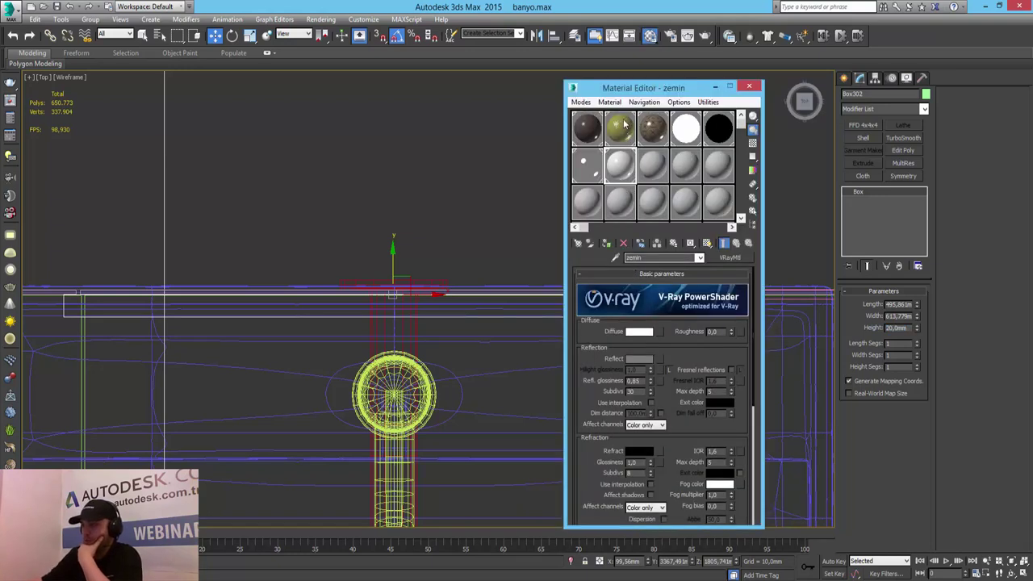
pyautogui.click(589, 168)
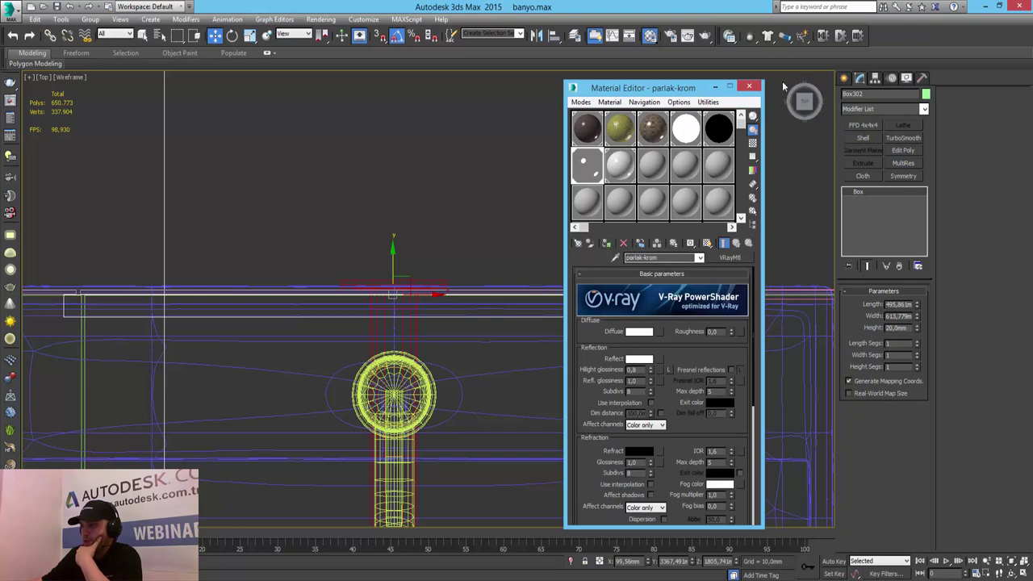
pyautogui.click(716, 88)
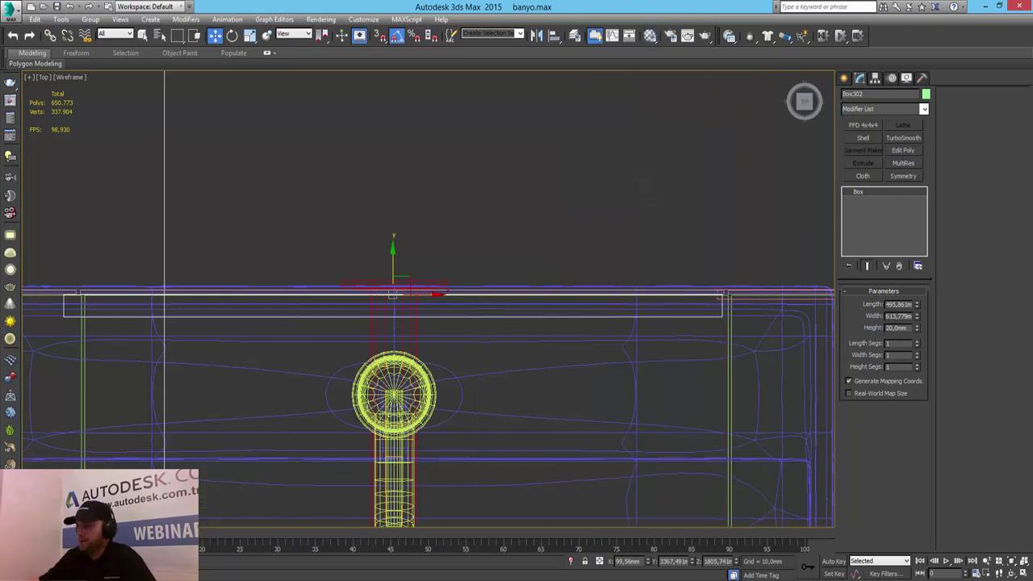
pyautogui.click(1022, 572)
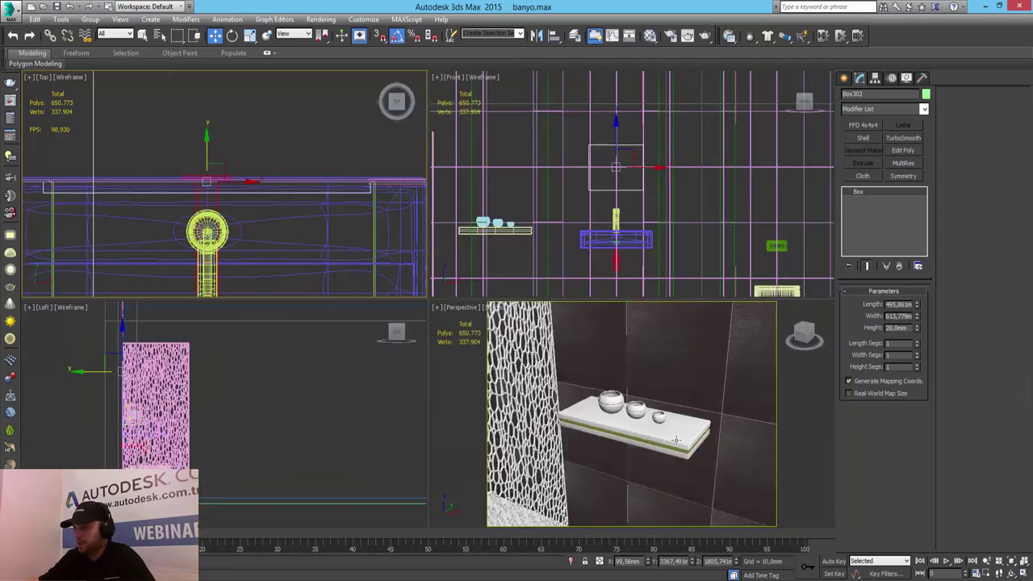
# Frame the selected box in the Perspective view
pyautogui.rightClick(524, 413)
pyautogui.press('z')
pyautogui.moveTo(635, 442)
pyautogui.mouseDown(button='middle')
pyautogui.moveTo(622, 448)
pyautogui.moveTo(673, 450)
pyautogui.mouseUp(button='middle')
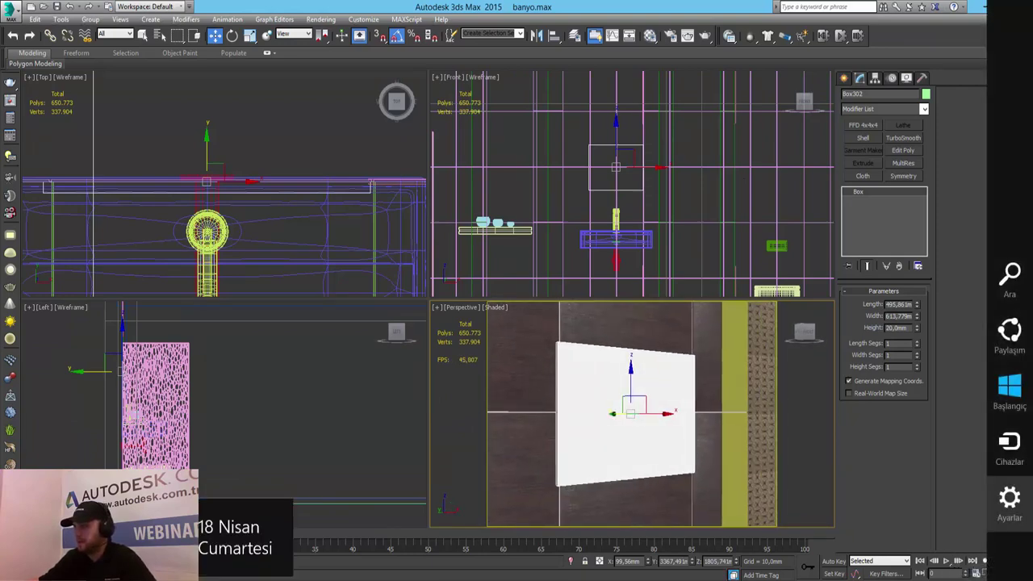
pyautogui.click(472, 308)
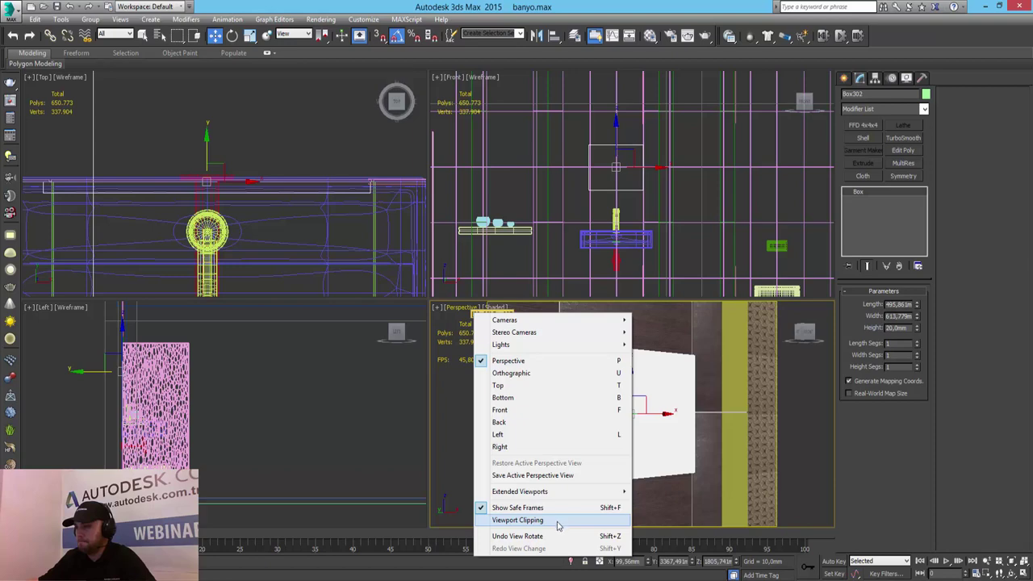
pyautogui.click(972, 573)
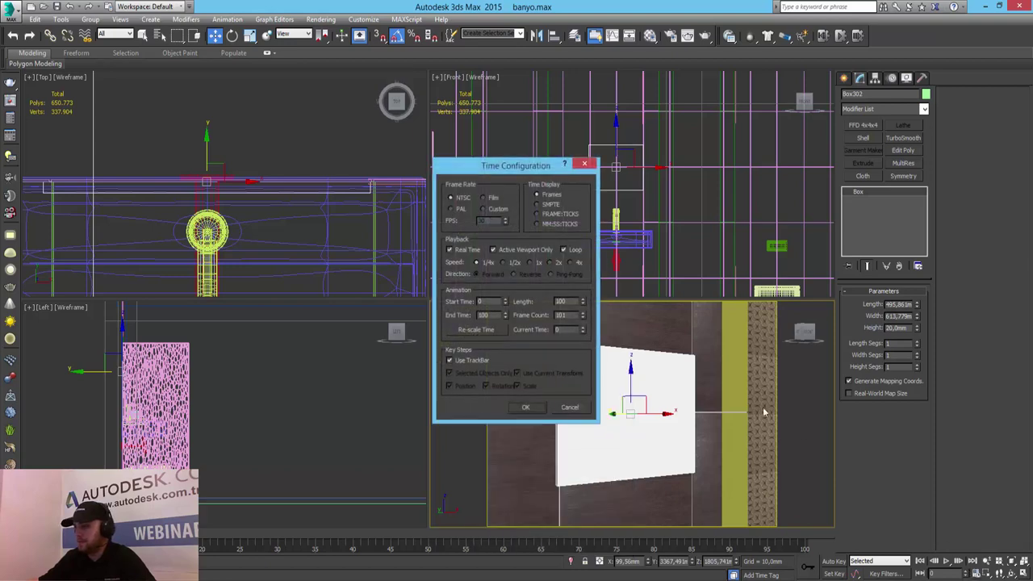
pyautogui.press('Escape')
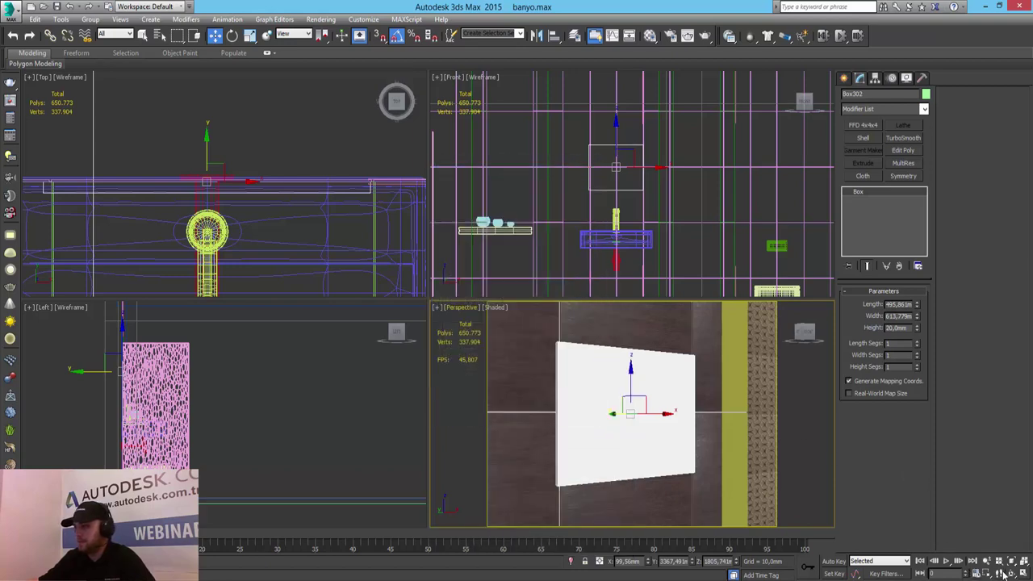
# Apply the three-small-over-one-large preset in Viewport Configuration's Layout settings
pyautogui.rightClick(1003, 573)
pyautogui.click(529, 176)
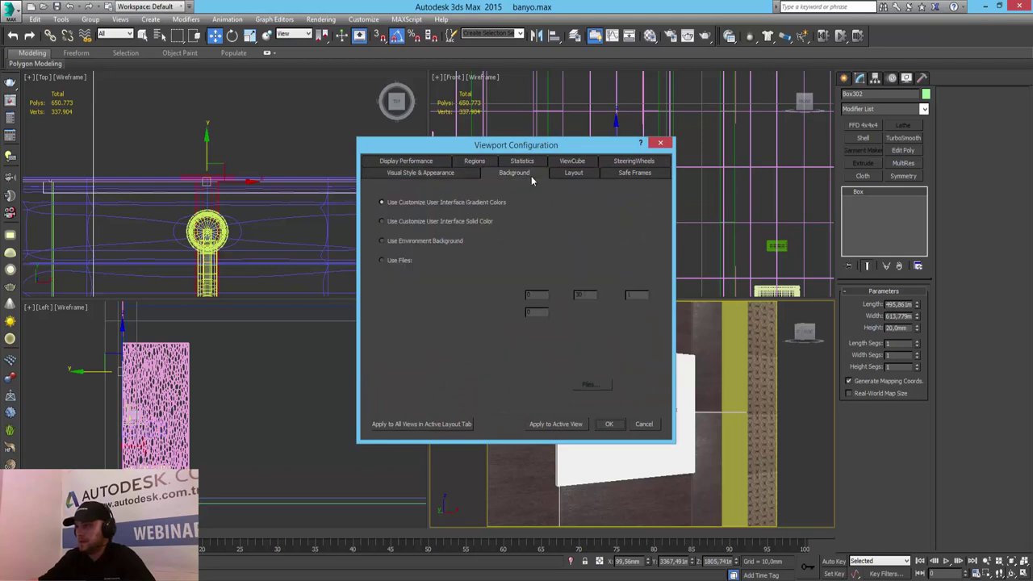
pyautogui.click(576, 176)
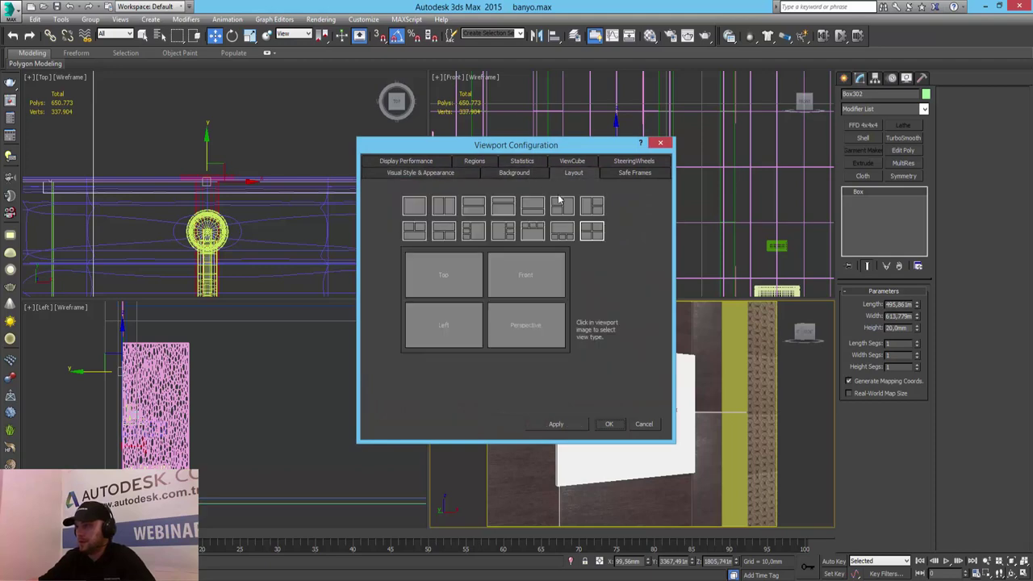
pyautogui.click(533, 232)
pyautogui.click(569, 426)
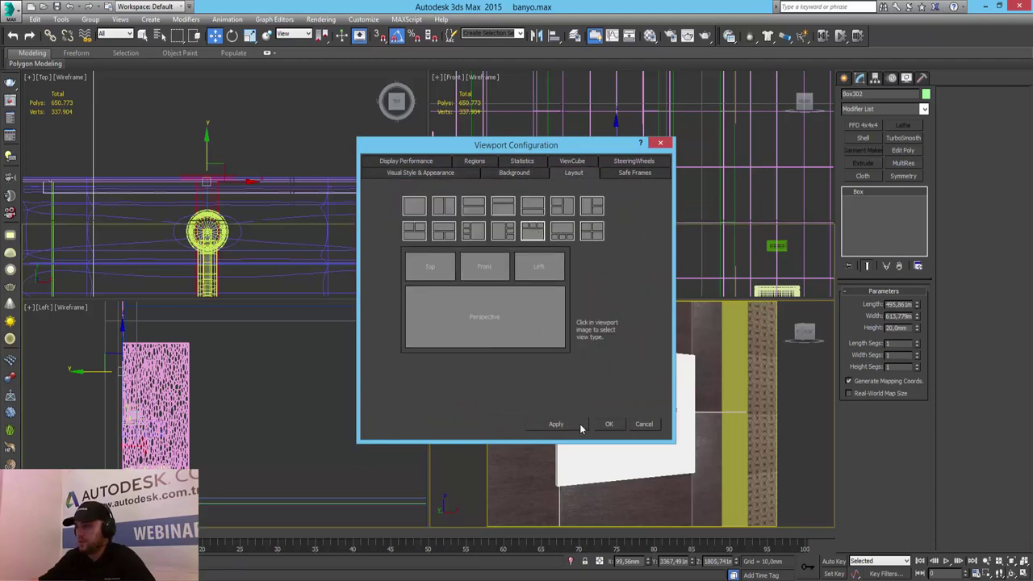
pyautogui.click(609, 424)
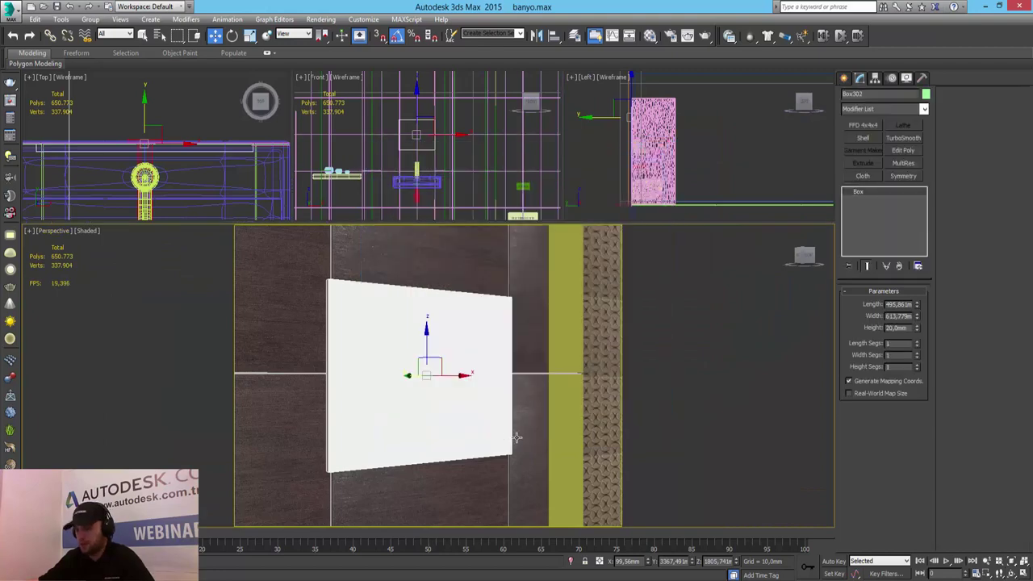
# Turn off safe frames and zoom the maximized Perspective view onto the toilet and flush plate
pyautogui.hotkey('shift', 'f')
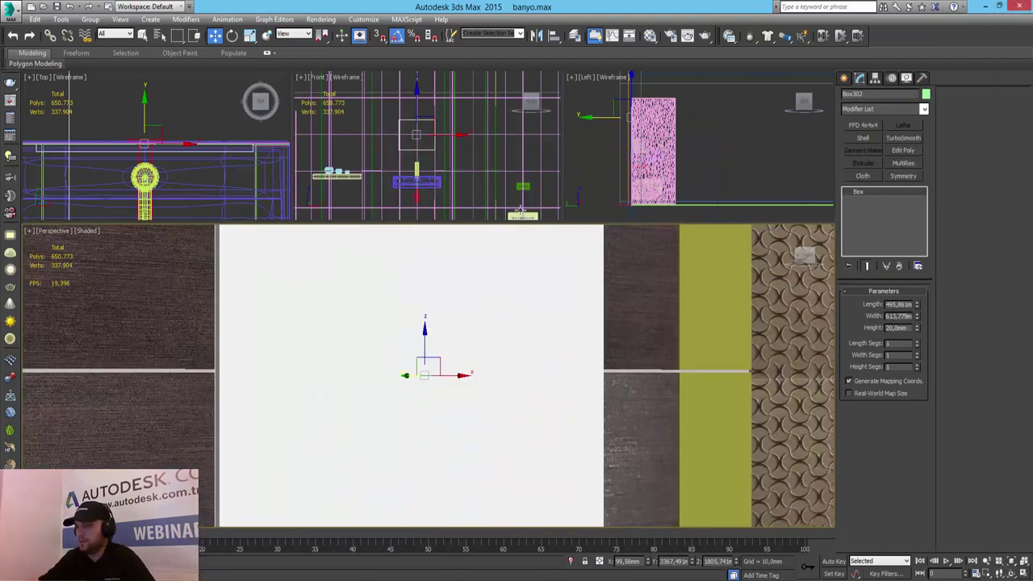
pyautogui.click(988, 563)
pyautogui.moveTo(376, 272); pyautogui.dragTo(457, 375)
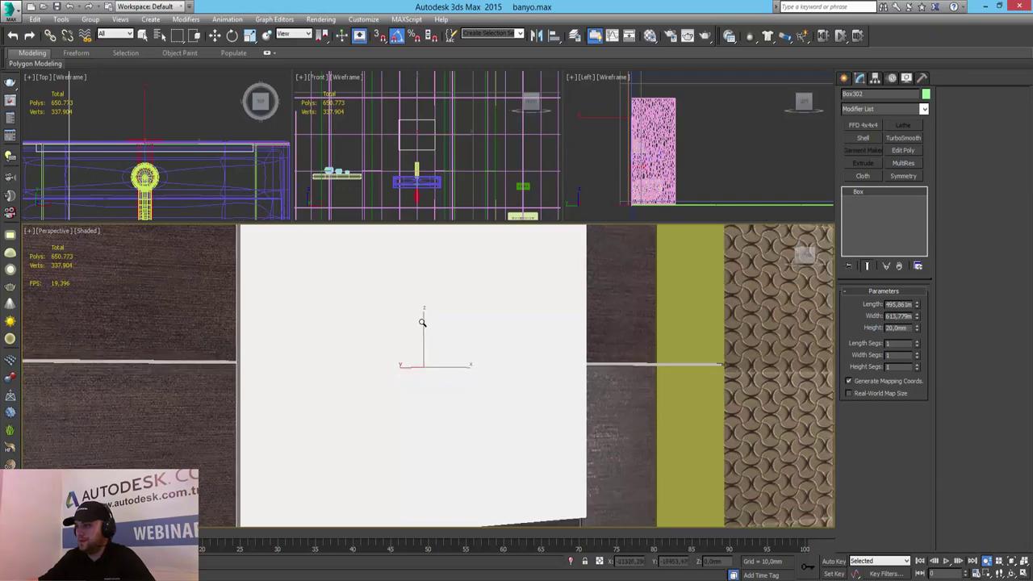
pyautogui.moveTo(457, 375); pyautogui.dragTo(490, 407, button='middle')
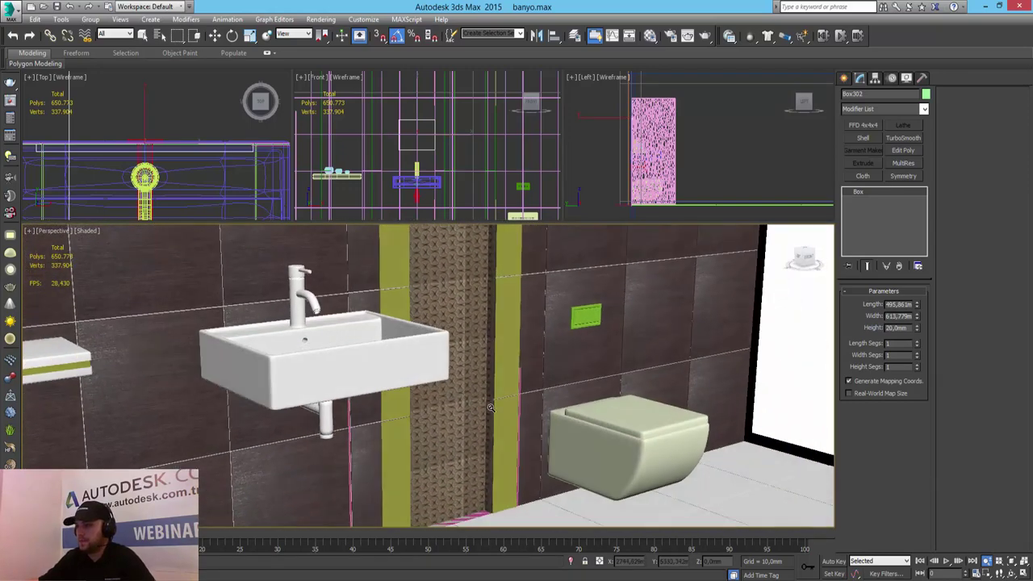
pyautogui.moveTo(658, 476); pyautogui.dragTo(655, 454)
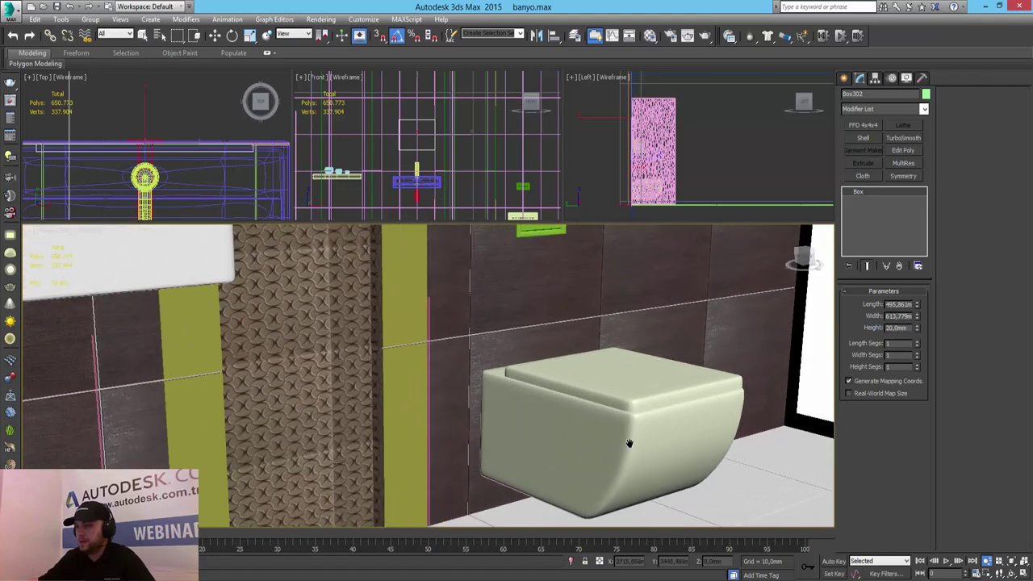
pyautogui.scroll(-3, 629, 443)
pyautogui.scroll(-2, 396, 323)
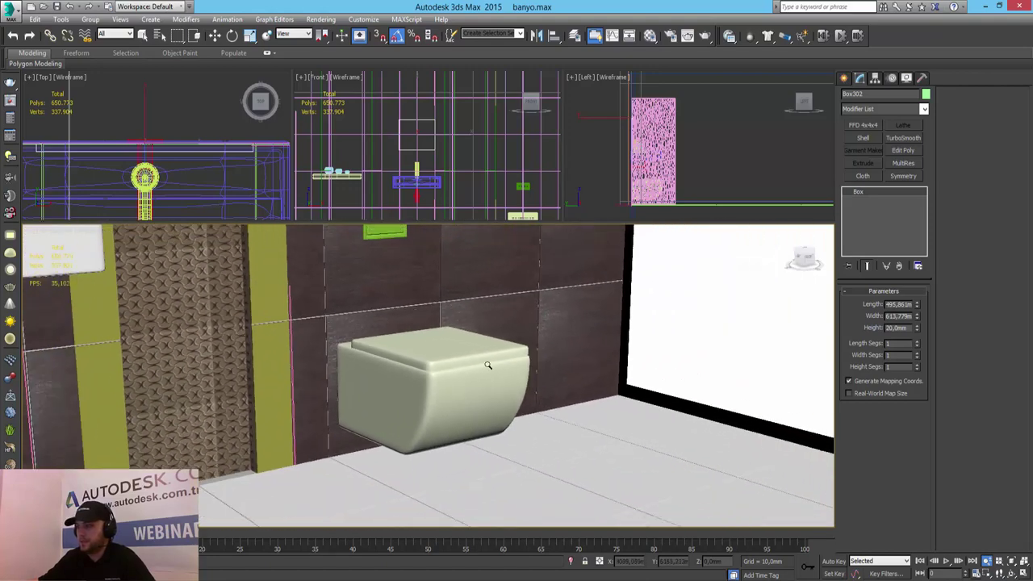
pyautogui.click(1023, 572)
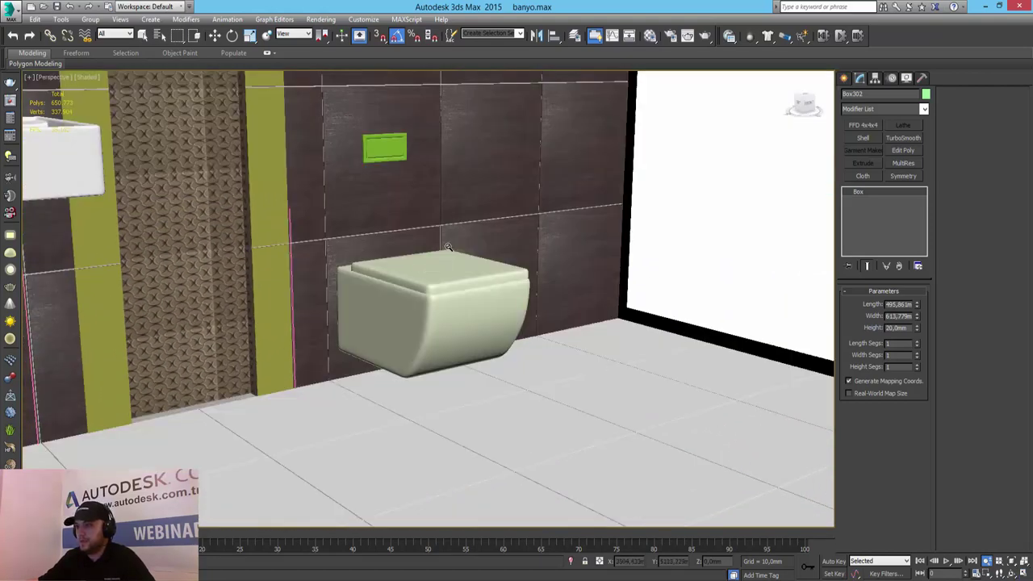
pyautogui.scroll(1, 452, 266)
pyautogui.scroll(1, 565, 403)
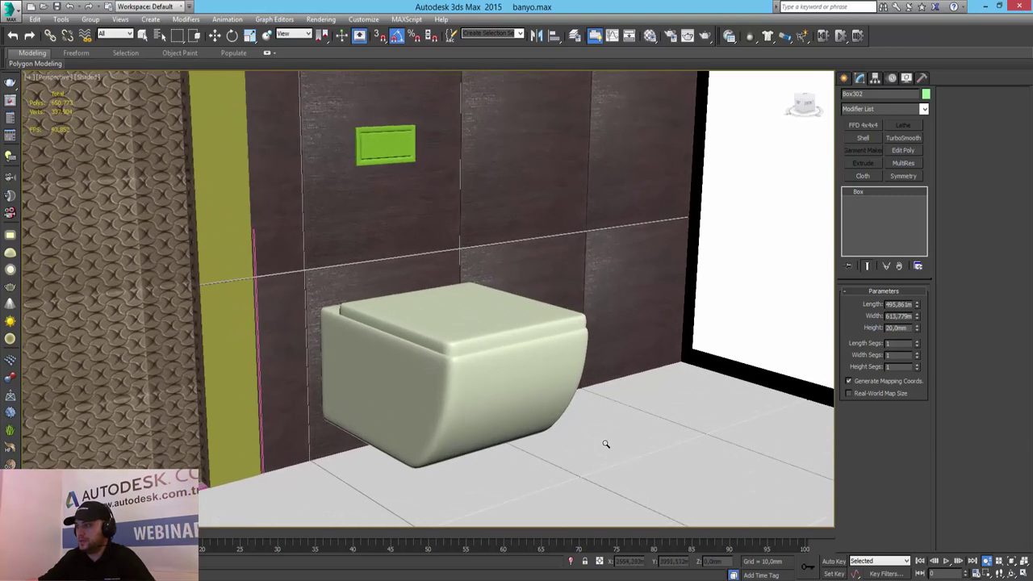
pyautogui.click(1023, 571)
pyautogui.click(1023, 571)
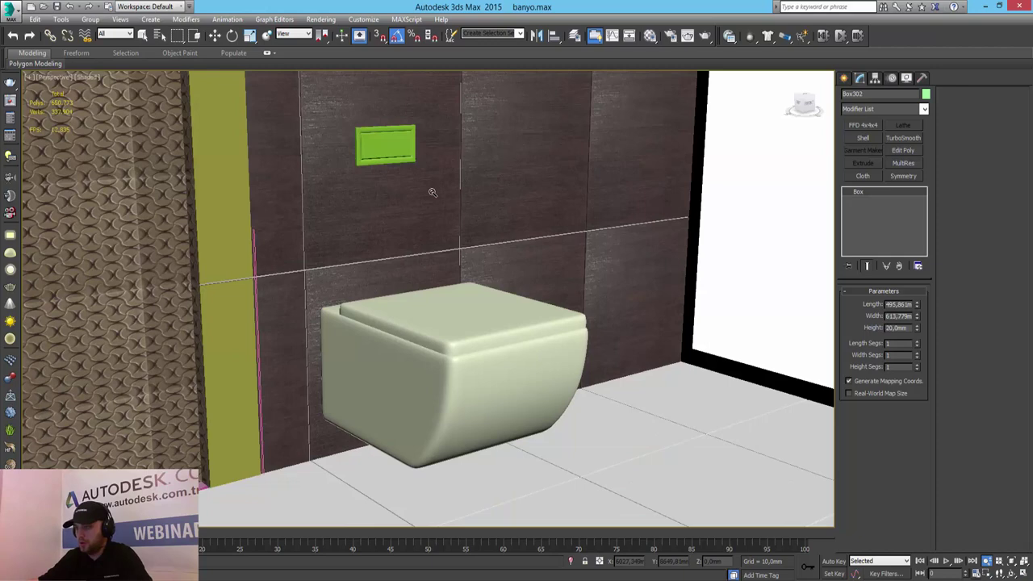
# Browse the scene materials, select the flush plate, and sample the toilet's material
pyautogui.press('m')
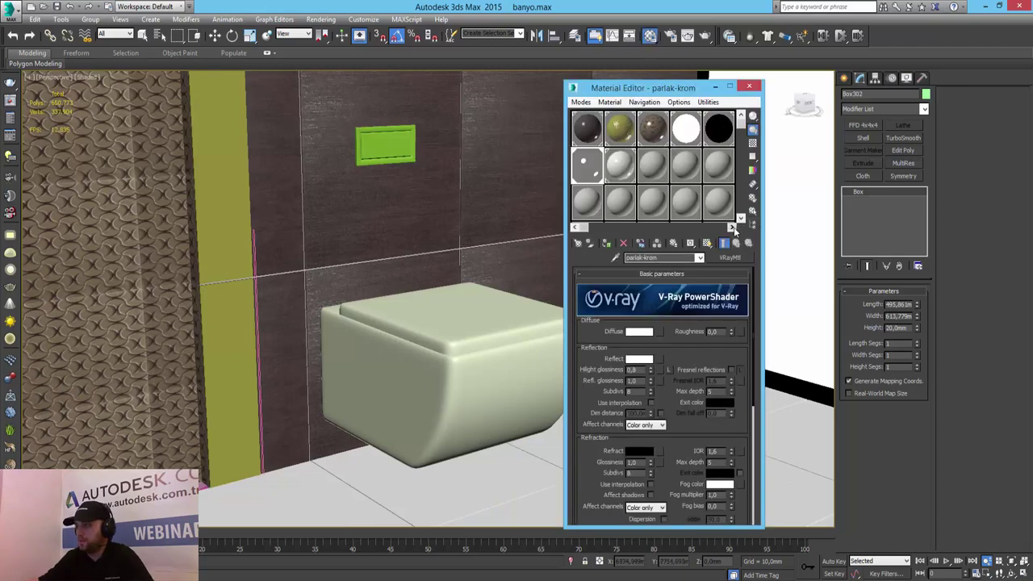
pyautogui.click(732, 228)
pyautogui.click(719, 128)
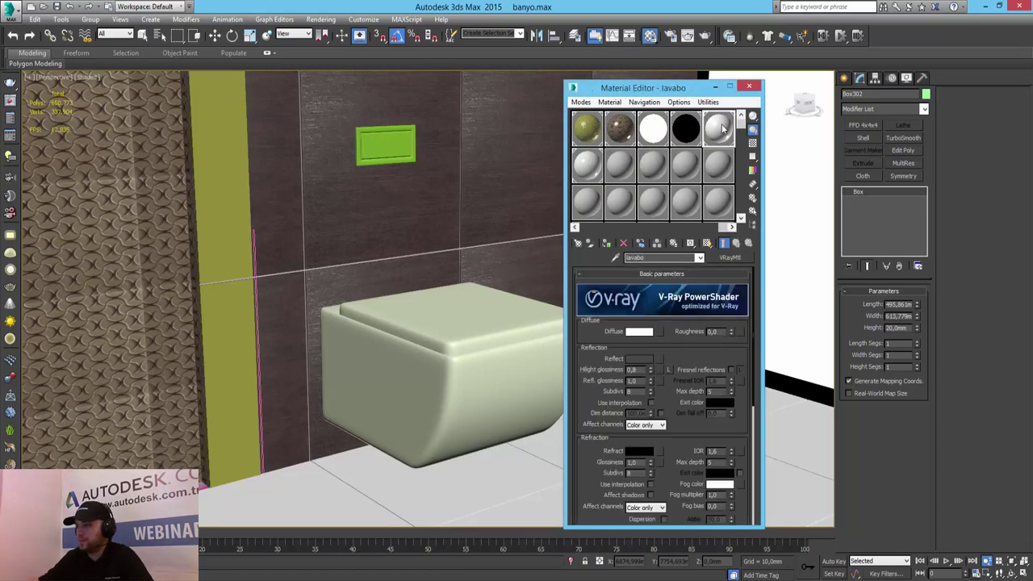
pyautogui.click(593, 168)
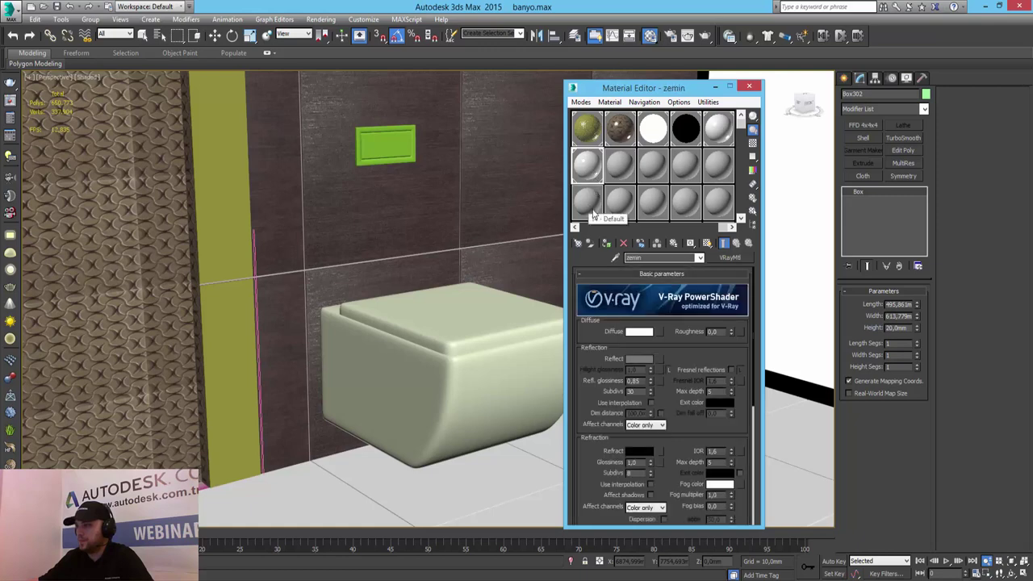
pyautogui.click(576, 229)
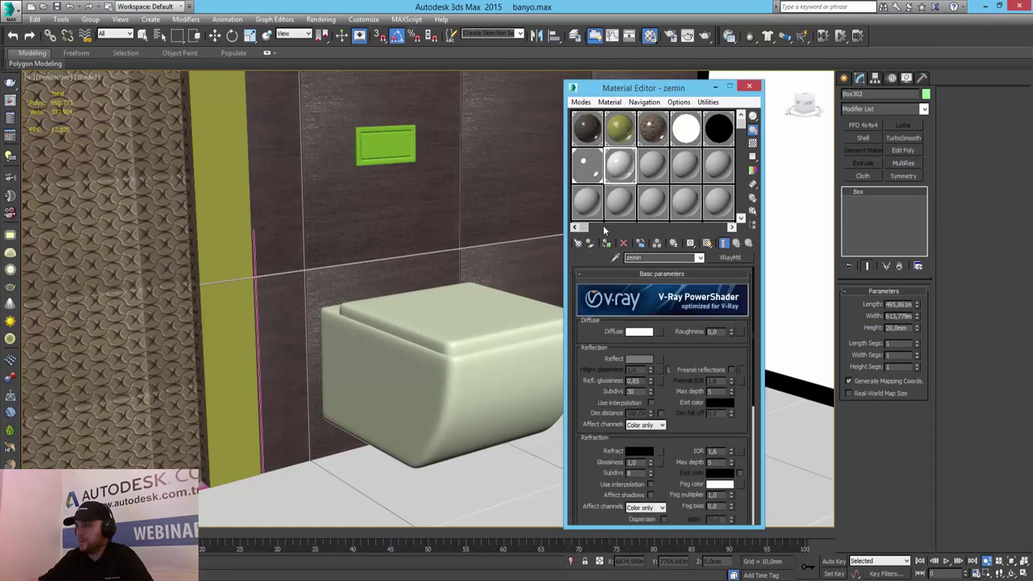
pyautogui.click(587, 166)
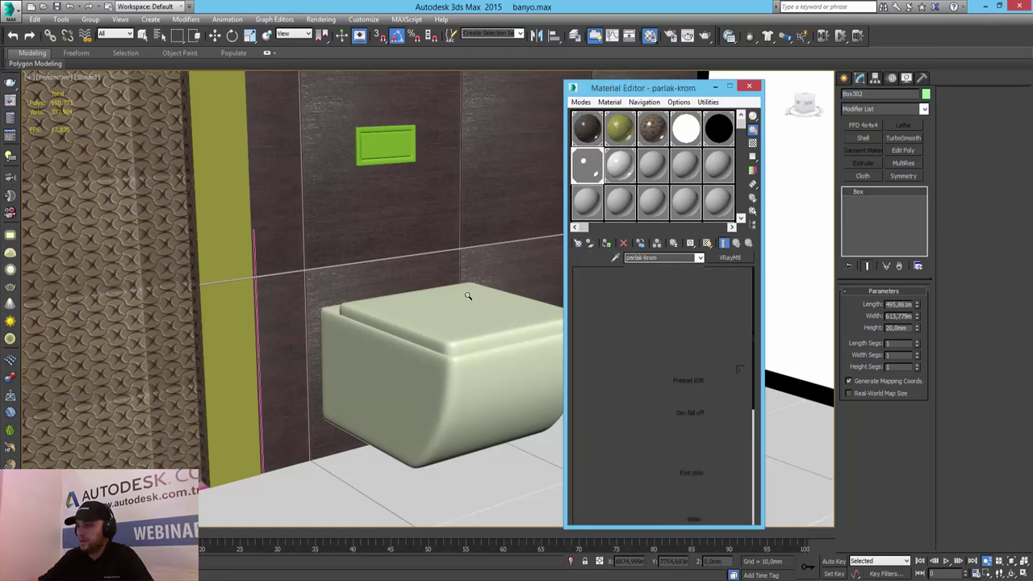
pyautogui.click(384, 149)
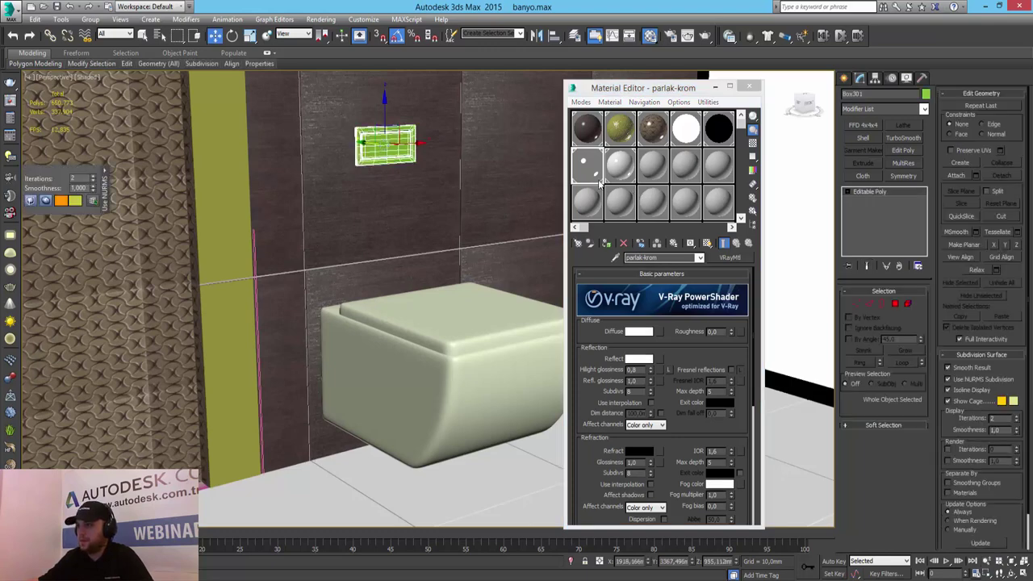
pyautogui.click(613, 257)
pyautogui.click(484, 307)
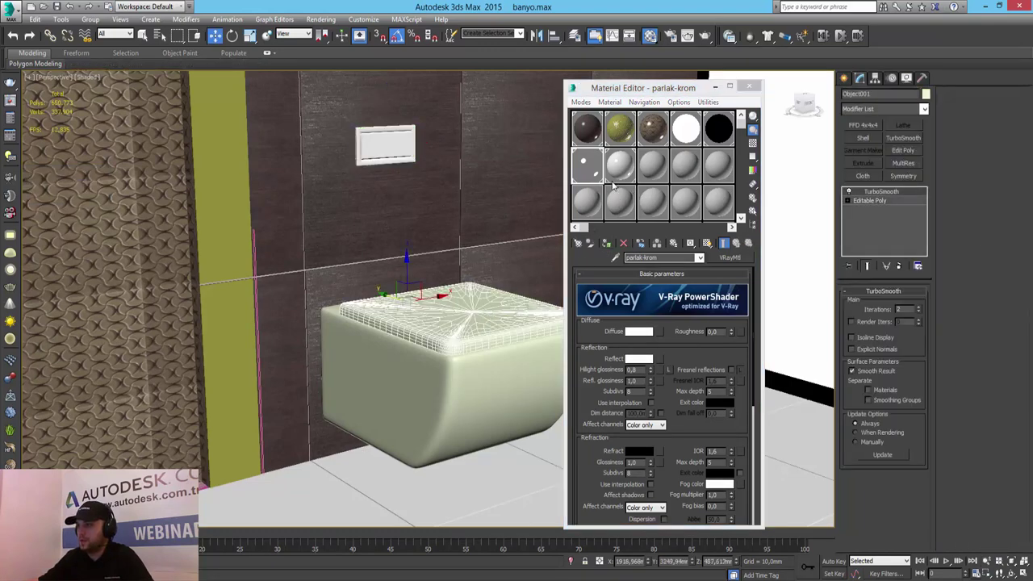
# Assign lavabo to the toilet parts, including the bowl body, then close the Material Editor
pyautogui.click(682, 133)
pyautogui.click(732, 227)
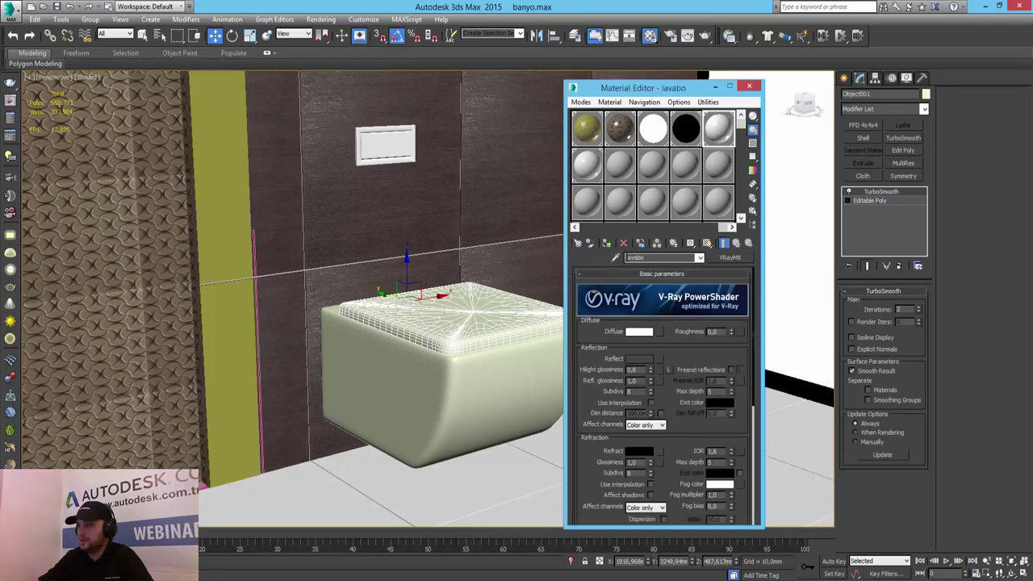
pyautogui.click(607, 244)
pyautogui.click(466, 438)
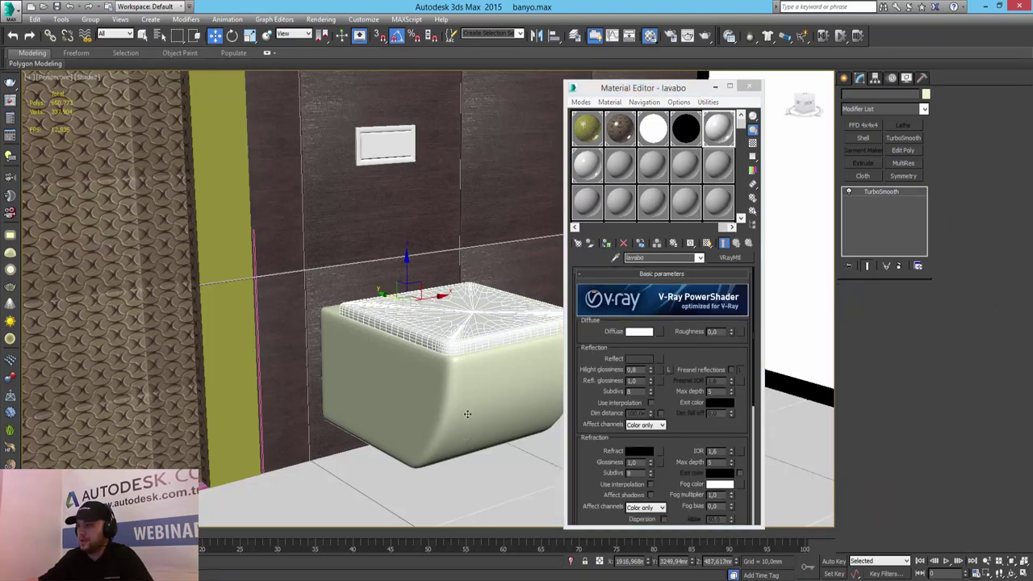
pyautogui.click(608, 245)
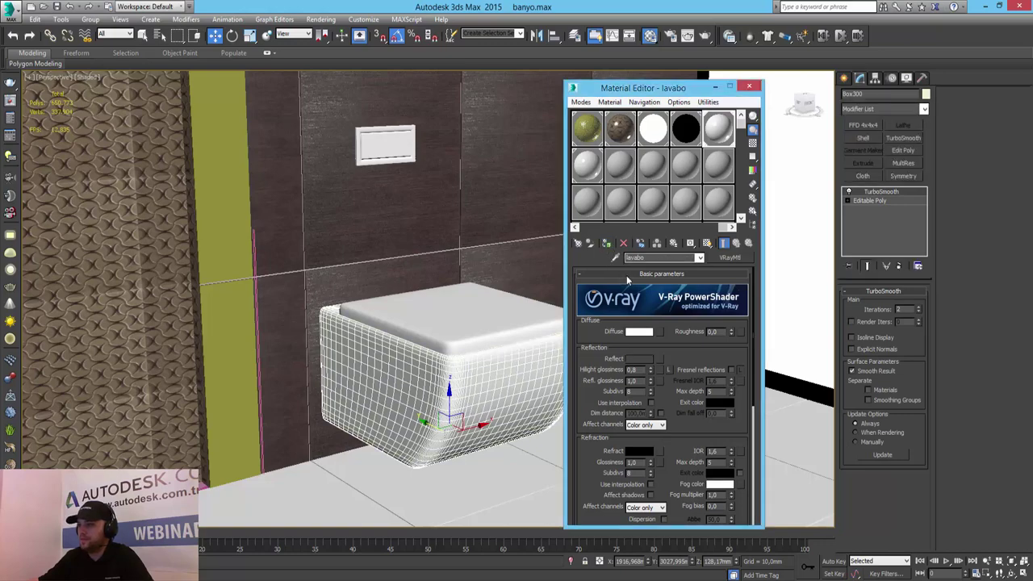
pyautogui.click(715, 85)
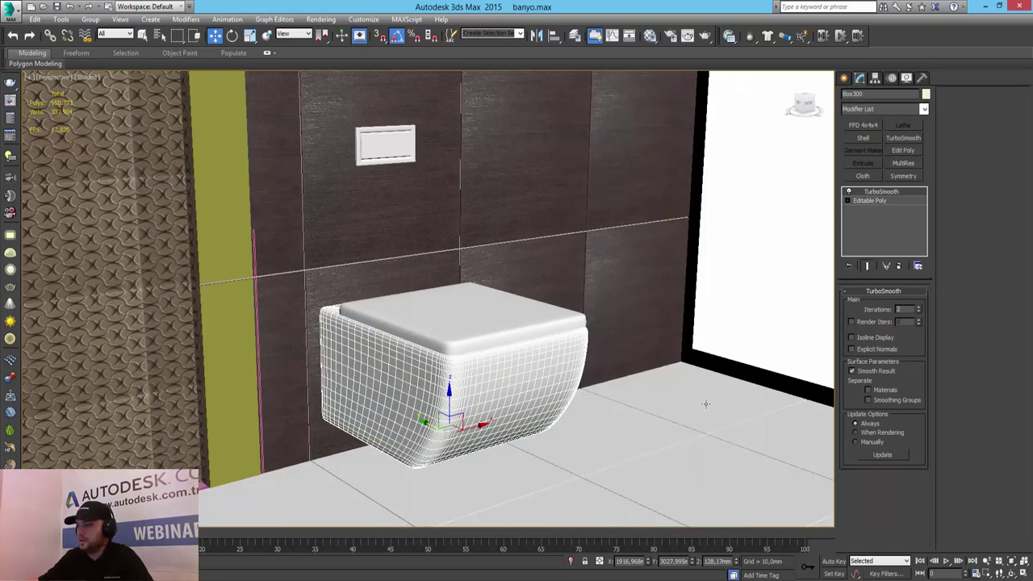
# Pan, orbit and zoom the viewport to face the purple tiled wall
pyautogui.moveTo(546, 341); pyautogui.dragTo(179, 254, button='middle')
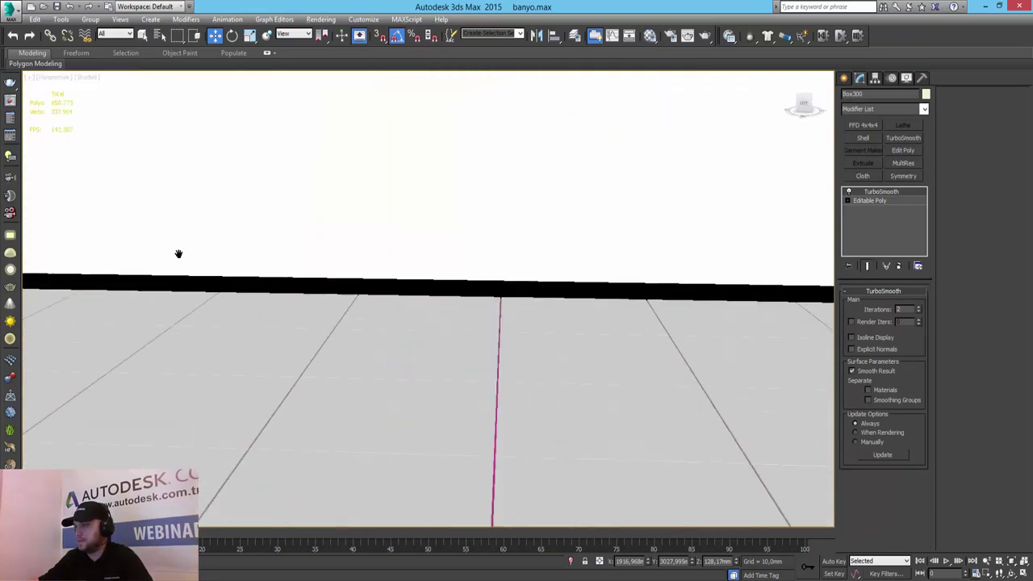
pyautogui.moveTo(528, 338)
pyautogui.keyDown('alt'); pyautogui.mouseDown(button='middle')
pyautogui.moveTo(563, 348)
pyautogui.moveTo(727, 258)
pyautogui.moveTo(333, 414)
pyautogui.moveTo(538, 362)
pyautogui.moveTo(396, 422)
pyautogui.moveTo(471, 411)
pyautogui.moveTo(739, 484)
pyautogui.mouseUp(button='middle'); pyautogui.keyUp('alt')
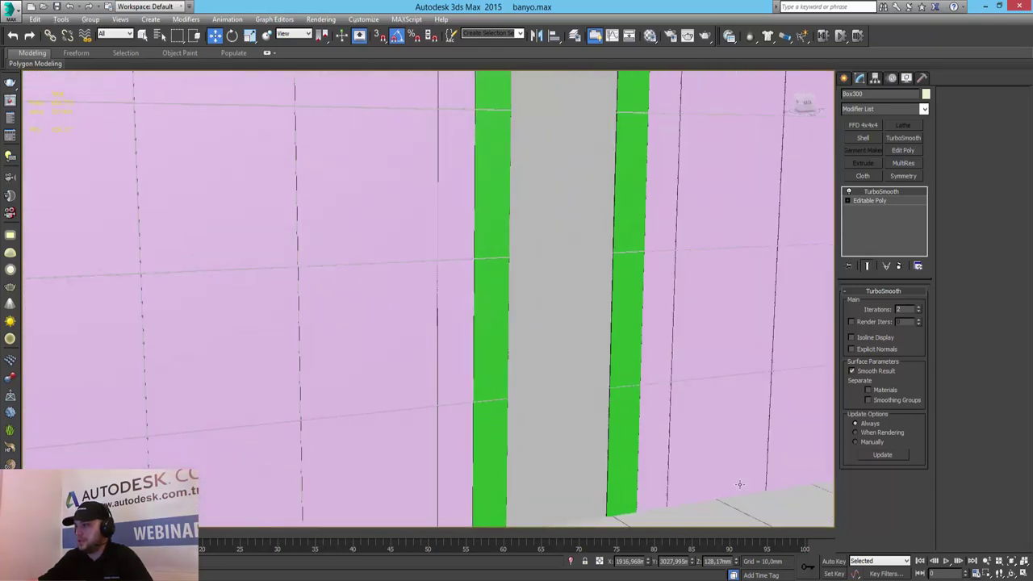
pyautogui.click(986, 560)
pyautogui.moveTo(484, 202); pyautogui.dragTo(494, 303)
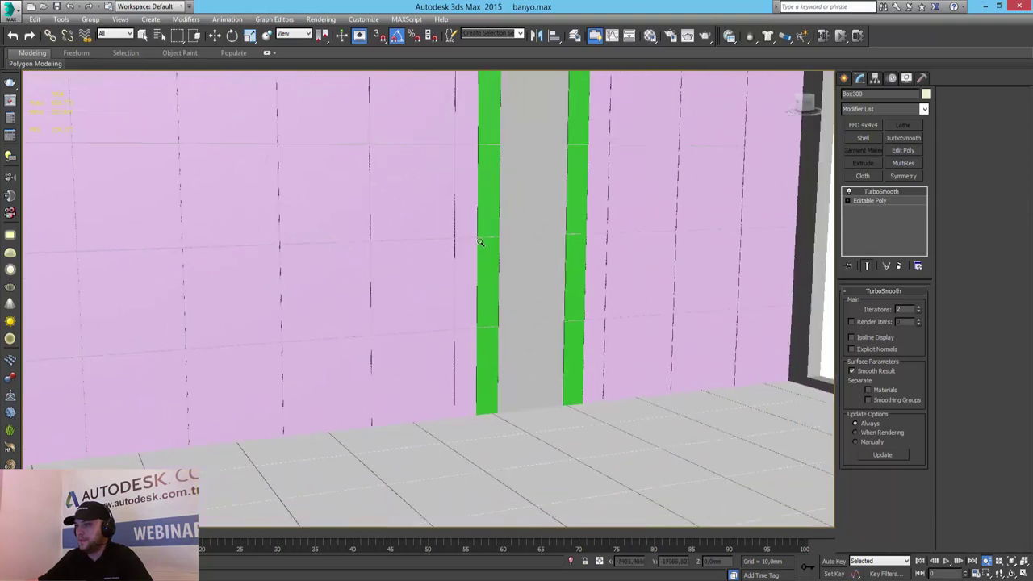
pyautogui.moveTo(493, 303); pyautogui.dragTo(503, 296, button='middle')
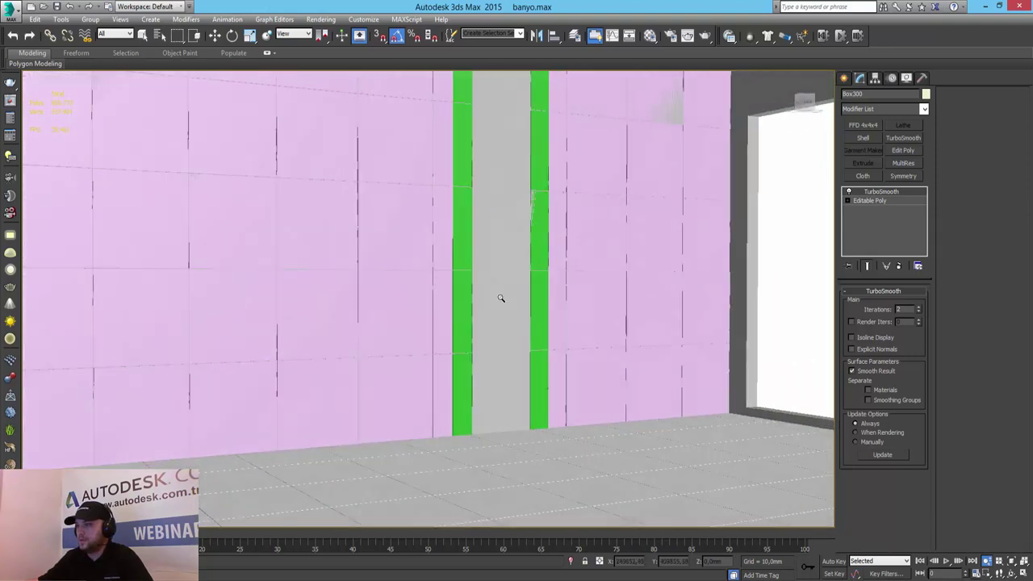
pyautogui.moveTo(516, 258)
pyautogui.mouseDown(button='middle')
pyautogui.moveTo(557, 348)
pyautogui.moveTo(549, 325)
pyautogui.mouseUp(button='middle')
pyautogui.moveTo(549, 325)
pyautogui.mouseDown()
pyautogui.moveTo(579, 364)
pyautogui.moveTo(584, 334)
pyautogui.mouseUp()
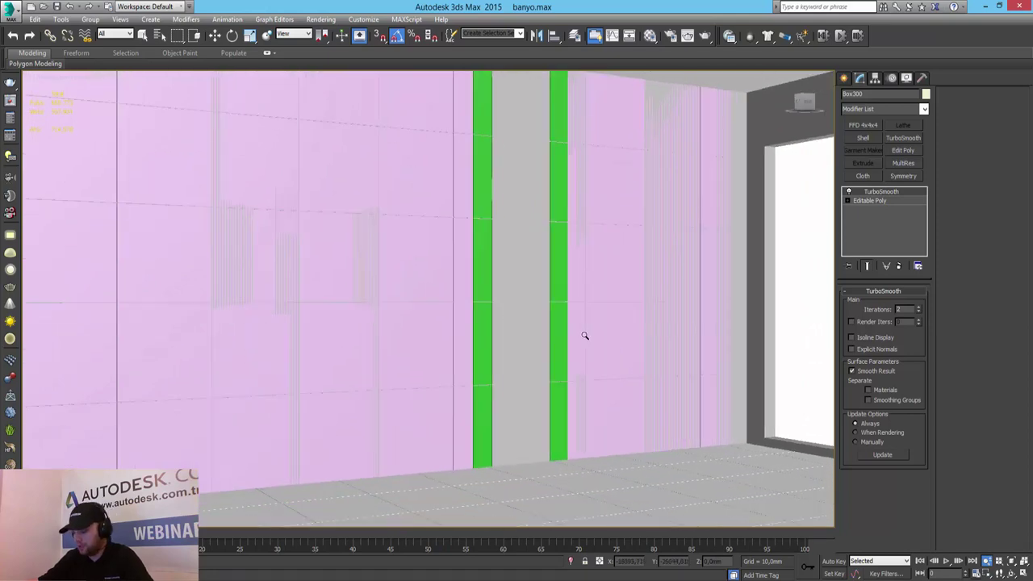
# Apply the dark brown saramik-1 tile material to the tiled wall
pyautogui.press('m')
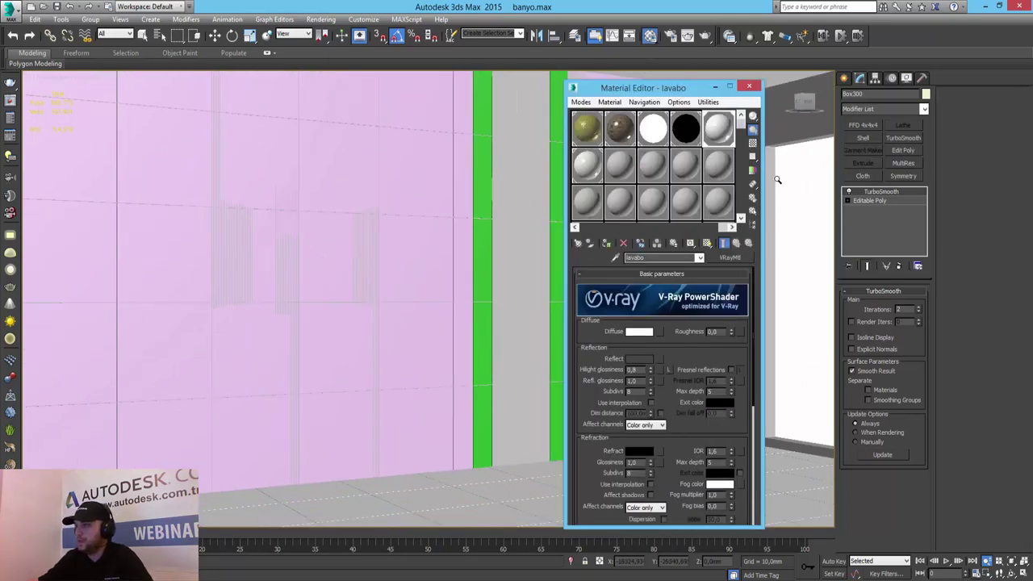
pyautogui.moveTo(673, 91); pyautogui.dragTo(912, 94)
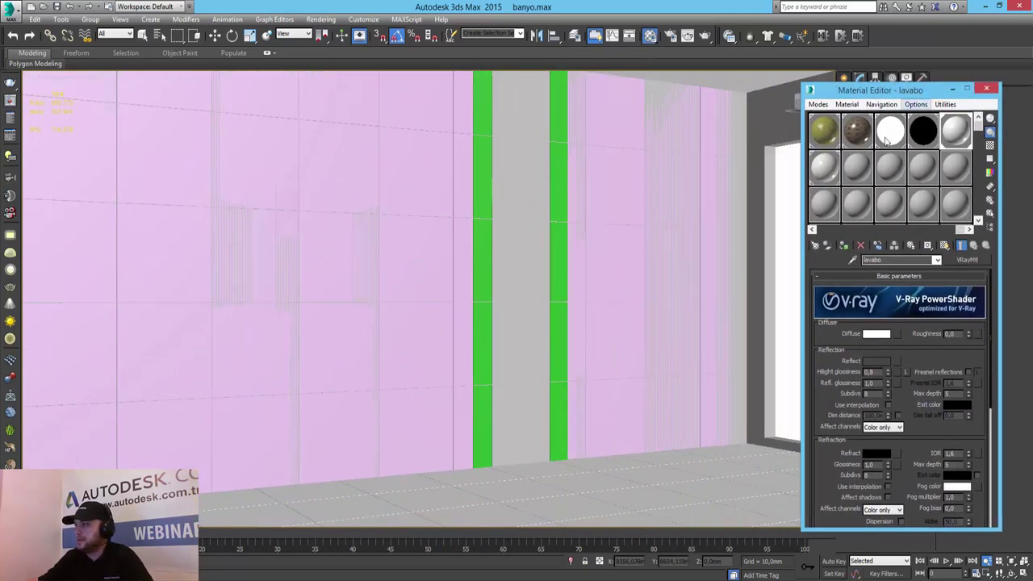
pyautogui.click(812, 229)
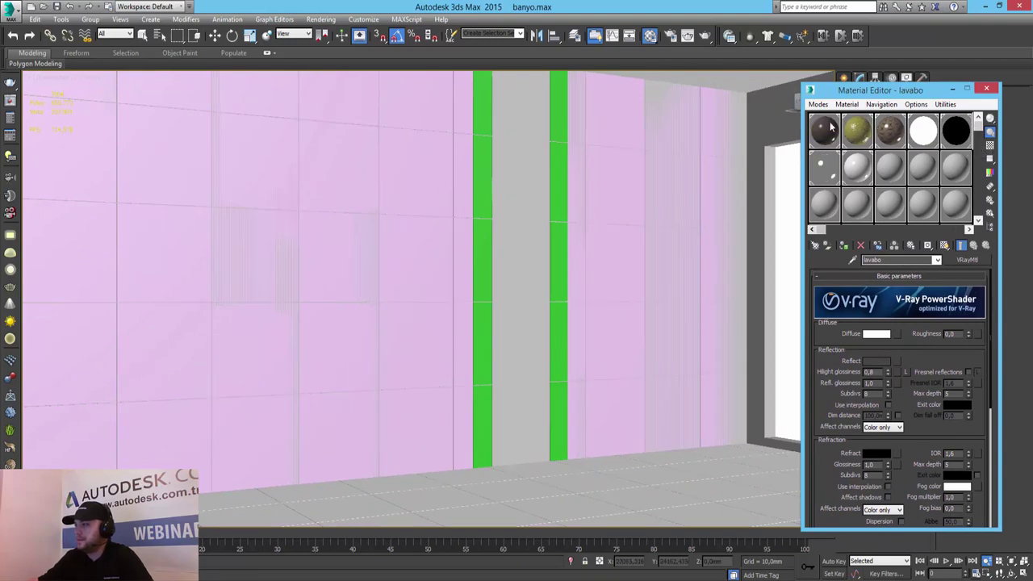
pyautogui.click(831, 121)
pyautogui.press('w')
pyautogui.click(678, 191)
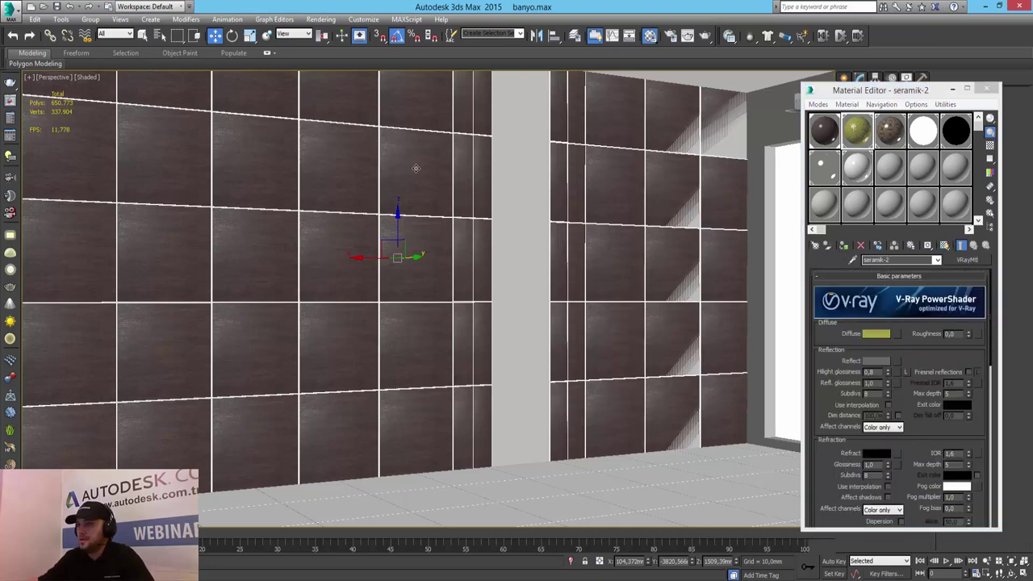
# Open the wall tile group and select a tile strip beside the white column
pyautogui.click(89, 19)
pyautogui.click(103, 62)
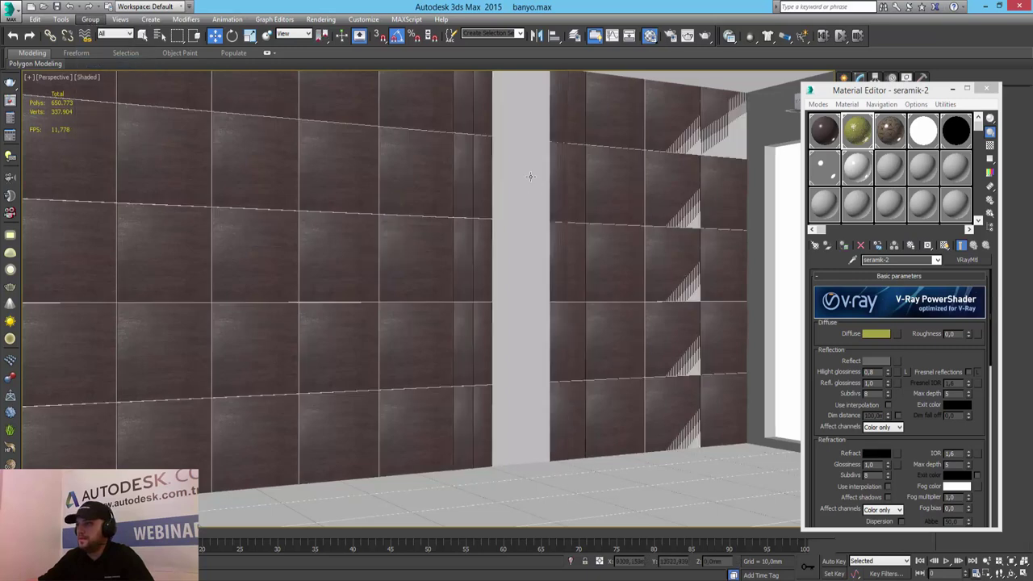
pyautogui.click(479, 109)
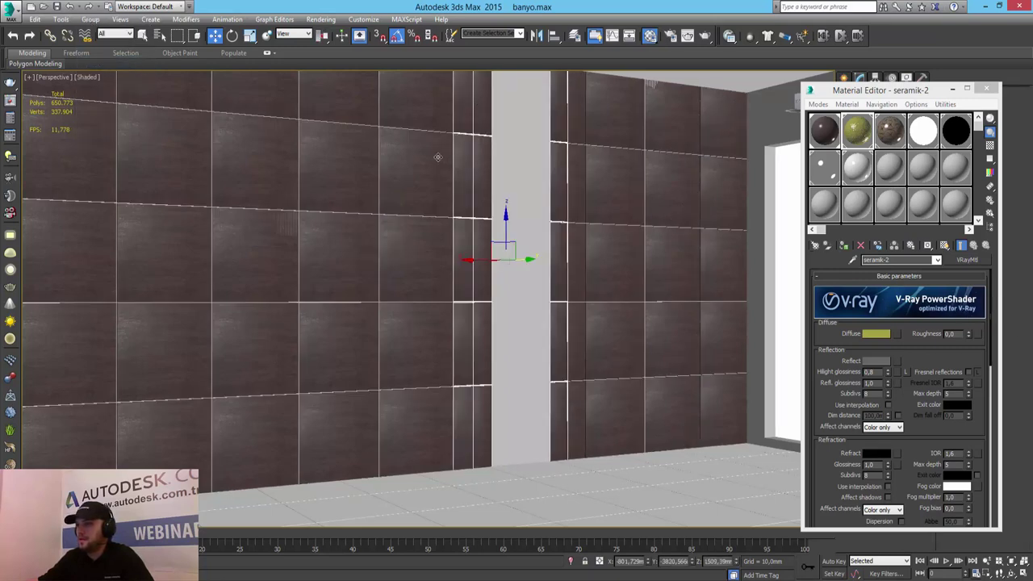
# Open the tile group and select the narrow tile strips on both sides of the column
pyautogui.click(89, 19)
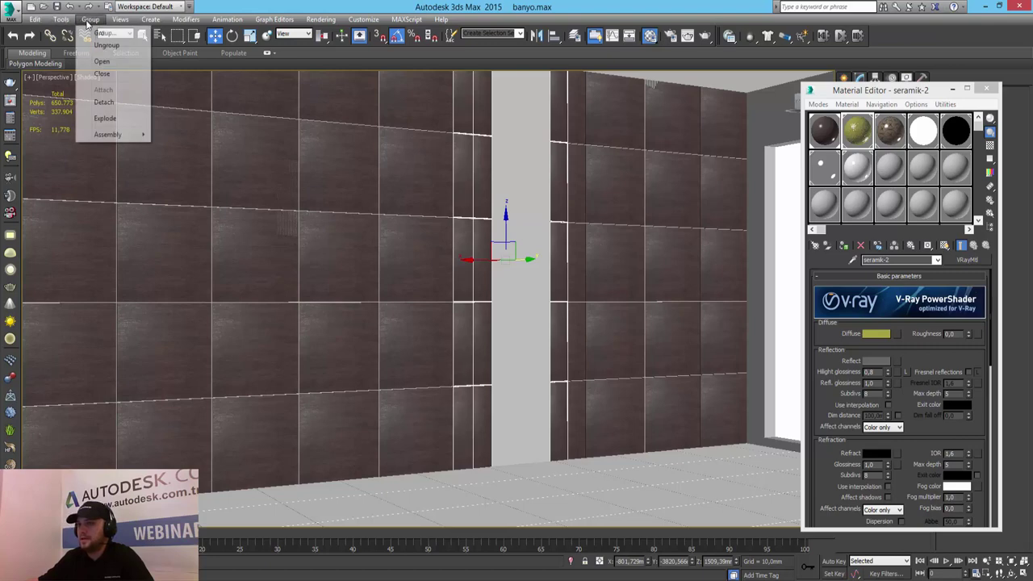
pyautogui.click(102, 62)
pyautogui.click(483, 121)
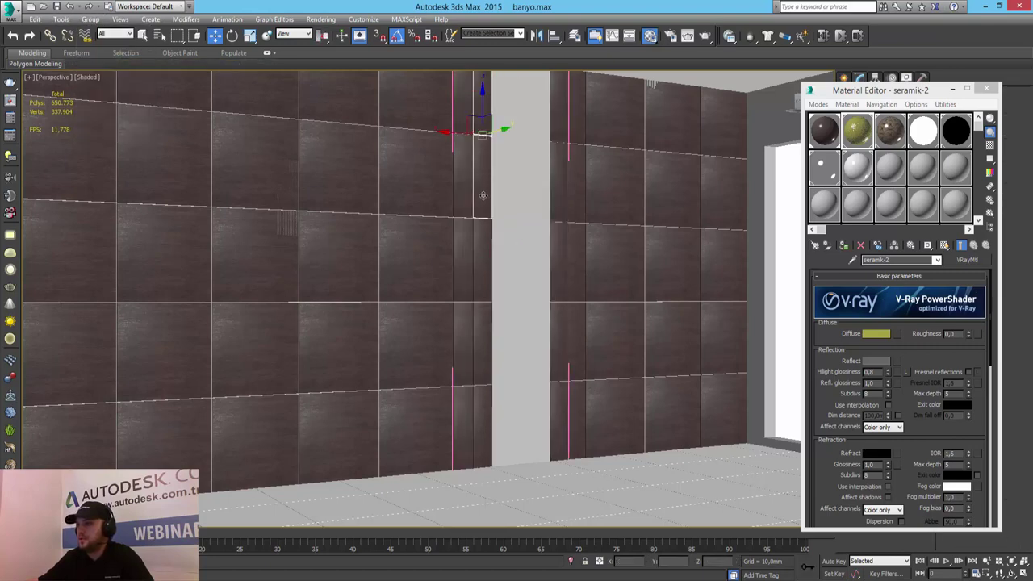
pyautogui.keyDown('ctrl'); pyautogui.click(484, 235); pyautogui.keyUp('ctrl')
pyautogui.keyDown('ctrl'); pyautogui.click(485, 345); pyautogui.keyUp('ctrl')
pyautogui.keyDown('ctrl'); pyautogui.click(487, 413); pyautogui.keyUp('ctrl')
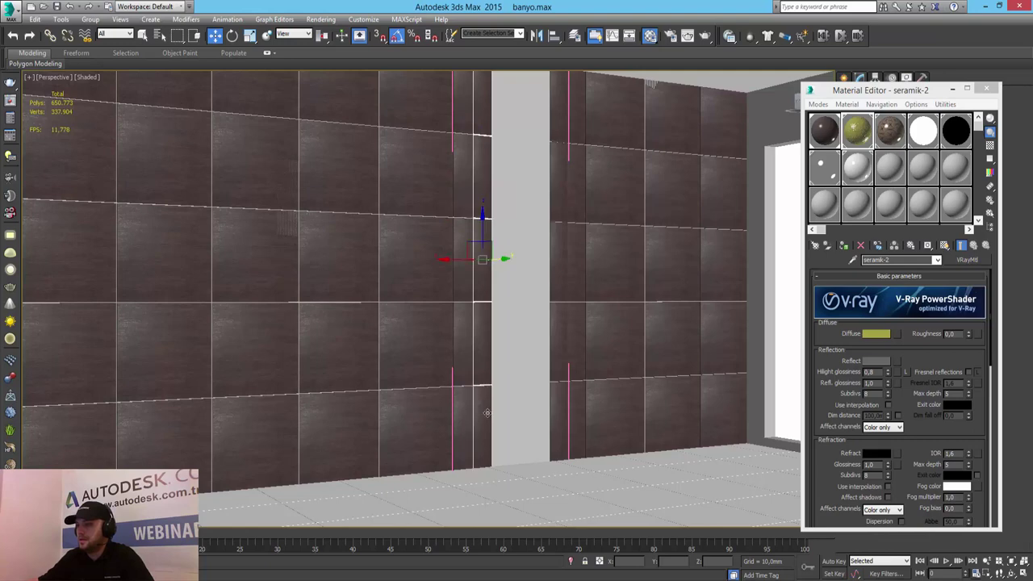
pyautogui.keyDown('ctrl'); pyautogui.click(560, 422); pyautogui.keyUp('ctrl')
pyautogui.keyDown('ctrl'); pyautogui.click(560, 350); pyautogui.keyUp('ctrl')
pyautogui.keyDown('ctrl'); pyautogui.click(563, 218); pyautogui.keyUp('ctrl')
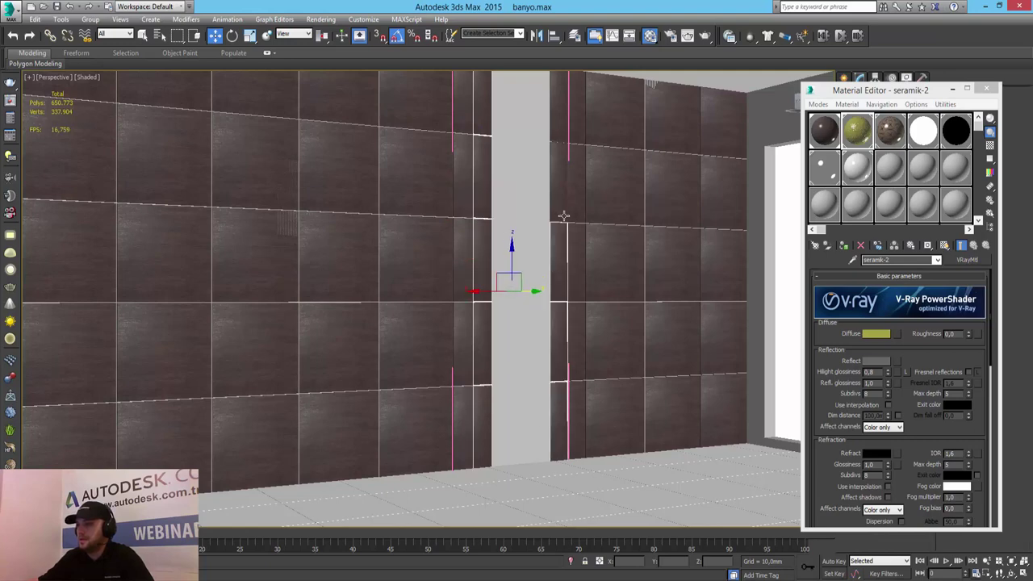
pyautogui.keyDown('ctrl'); pyautogui.click(559, 182); pyautogui.keyUp('ctrl')
pyautogui.keyDown('ctrl'); pyautogui.click(555, 121); pyautogui.keyUp('ctrl')
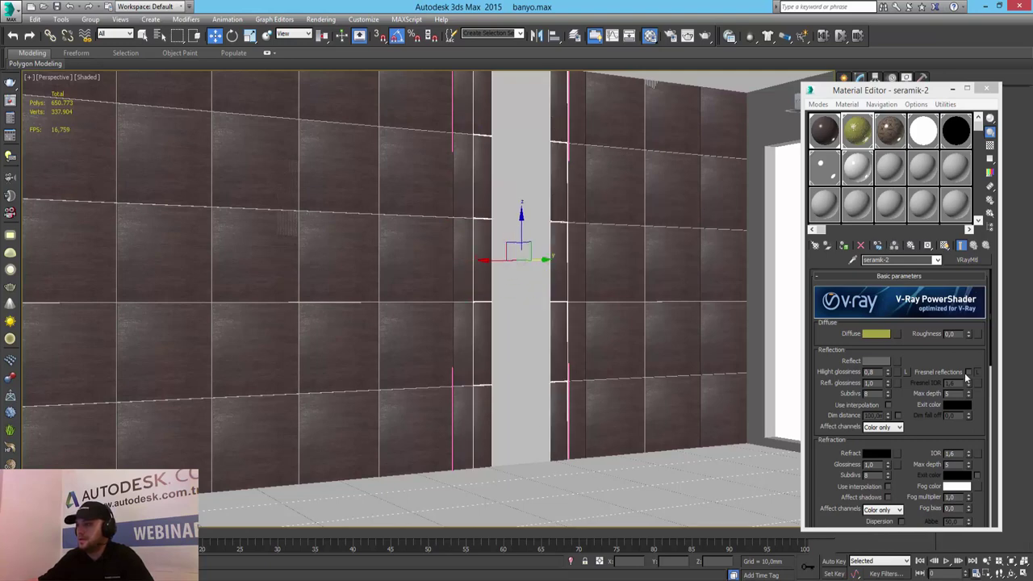
# Assign yellow-green seramik-2 to the strips, then close both tile groups and deselect
pyautogui.click(842, 246)
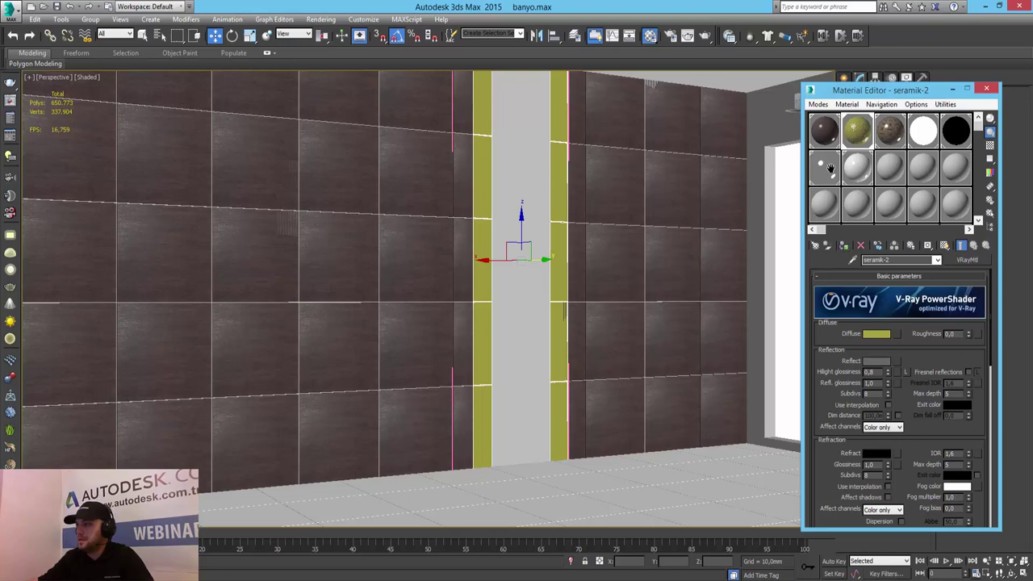
pyautogui.click(90, 18)
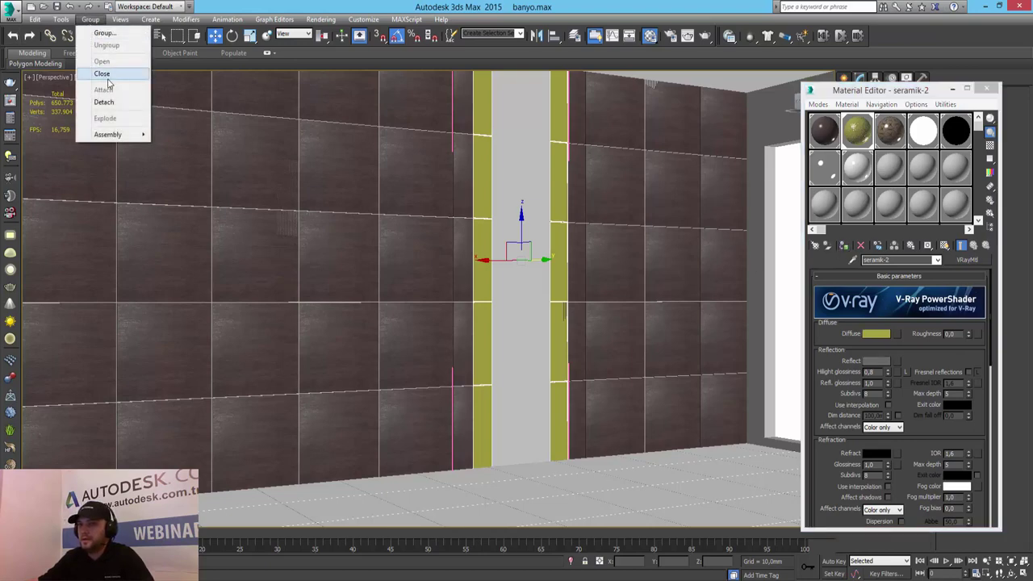
pyautogui.click(88, 77)
pyautogui.click(90, 19)
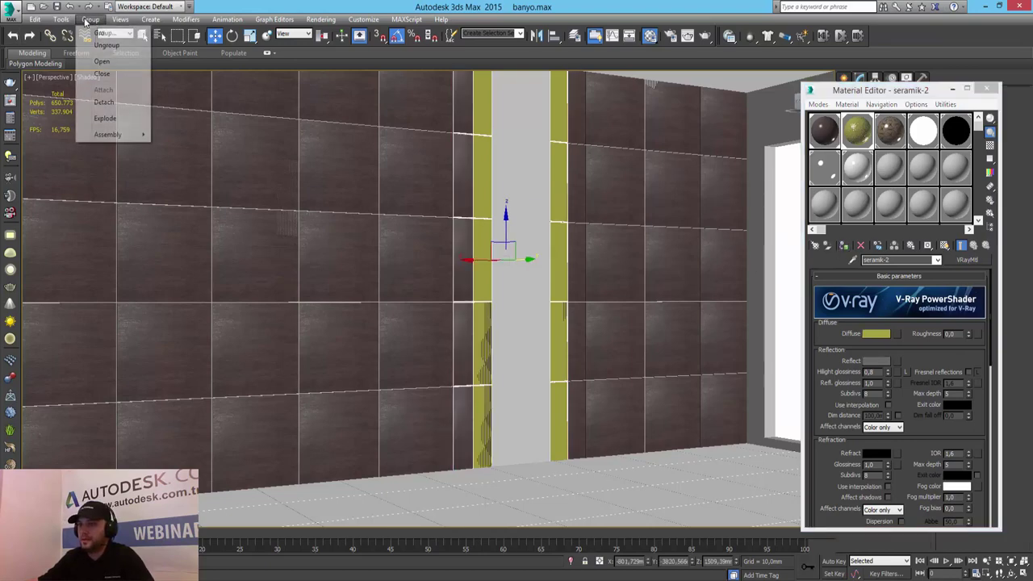
pyautogui.click(96, 73)
pyautogui.click(509, 241)
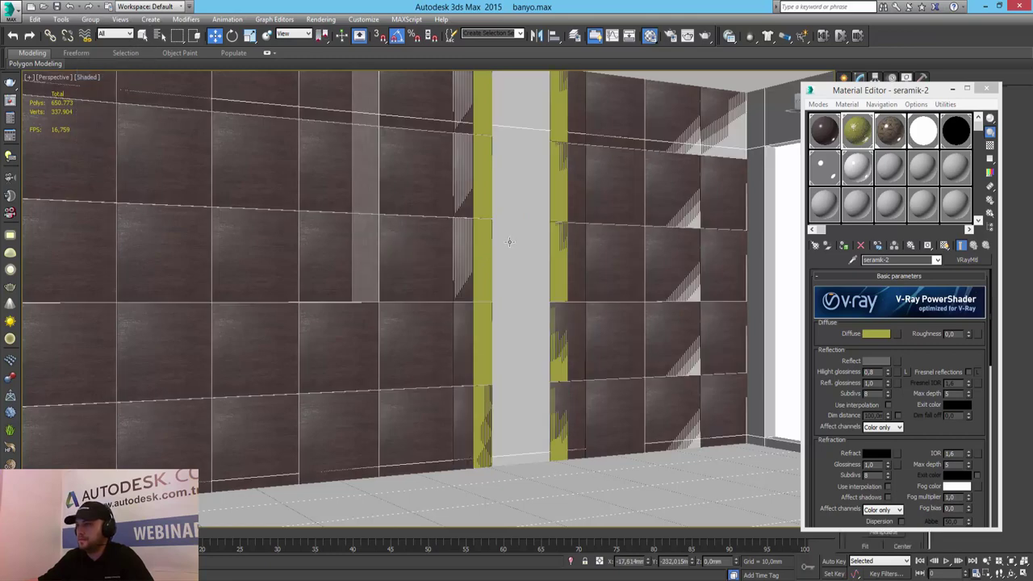
# In Polygon mode of the wall mesh, select three column strip polygons
pyautogui.moveTo(905, 92); pyautogui.dragTo(201, 47)
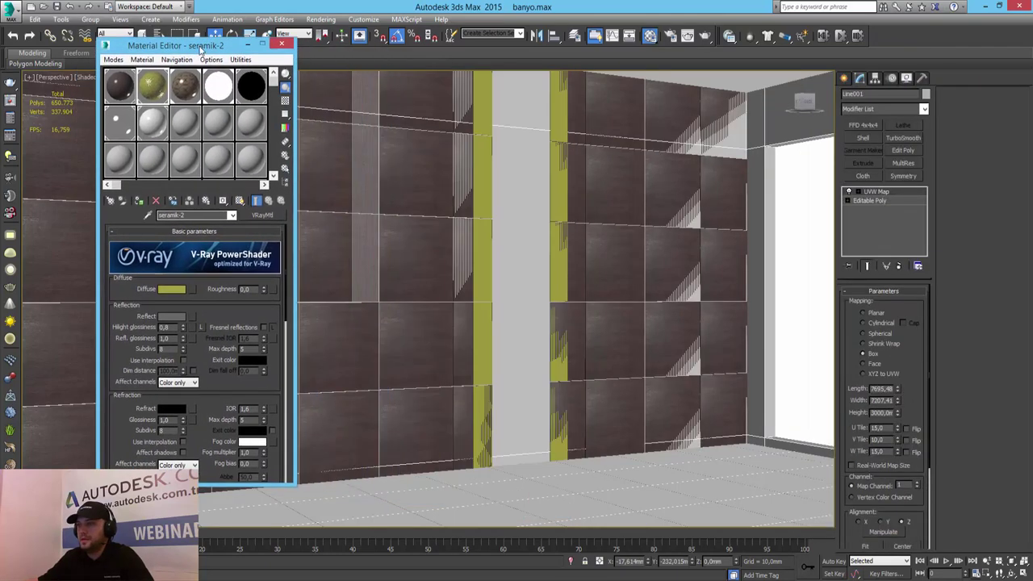
pyautogui.click(870, 200)
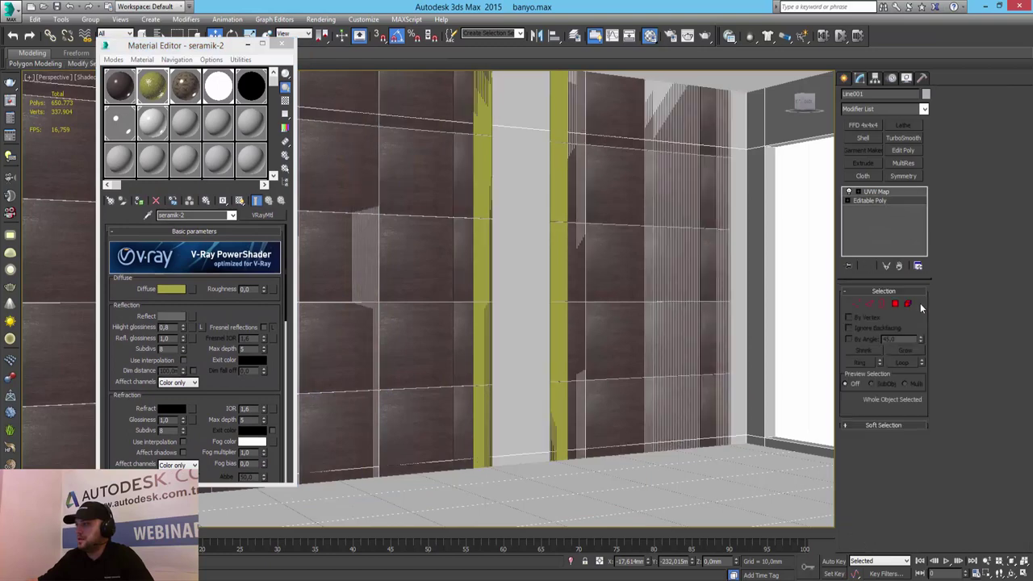
pyautogui.click(519, 261)
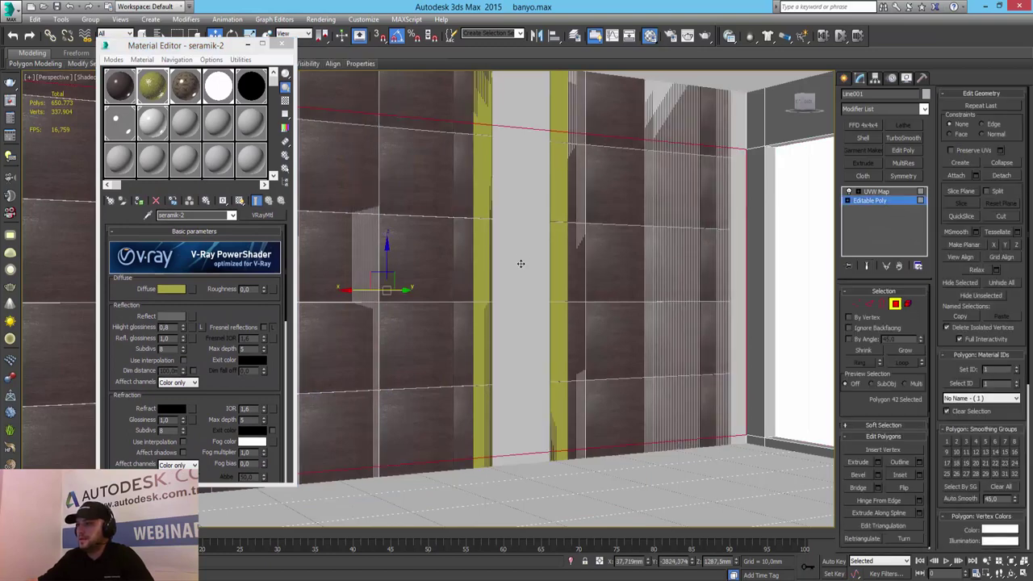
pyautogui.click(528, 113)
pyautogui.keyDown('ctrl'); pyautogui.click(505, 213); pyautogui.keyUp('ctrl')
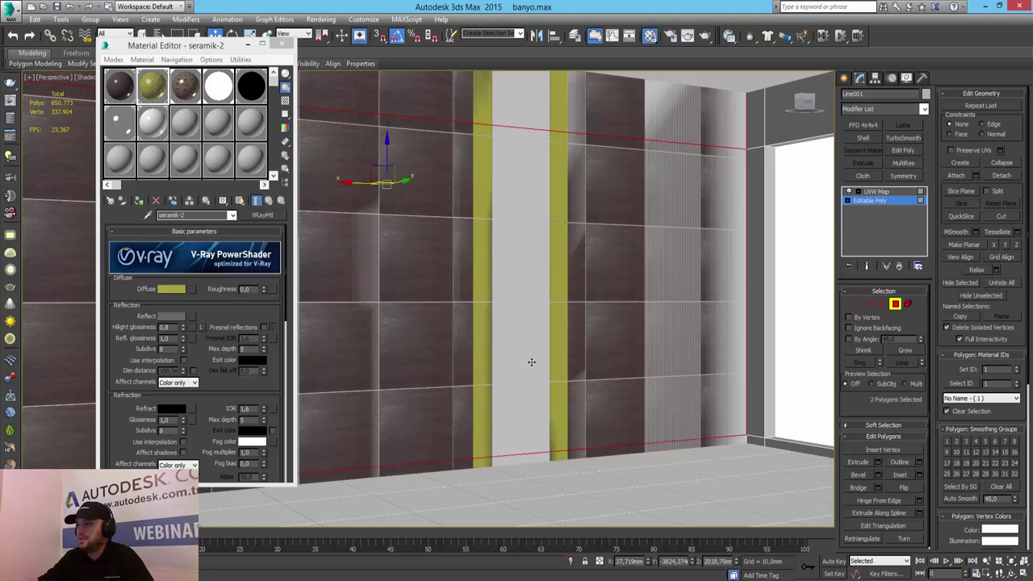
pyautogui.keyDown('ctrl'); pyautogui.click(517, 459); pyautogui.keyUp('ctrl')
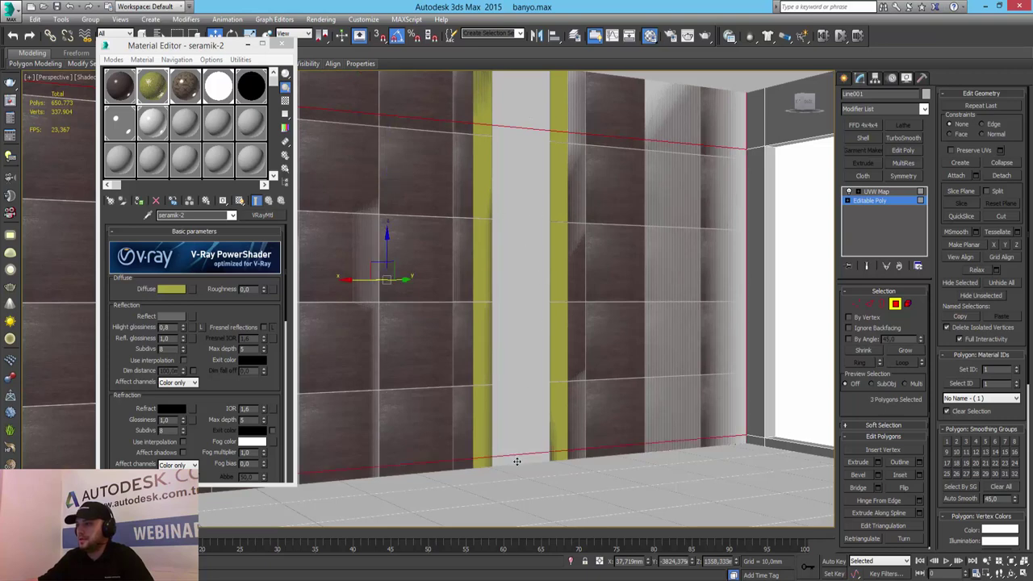
# Assign seramik-3 to the column polygons, exit polygon mode and close the Material Editor
pyautogui.click(183, 93)
pyautogui.click(139, 200)
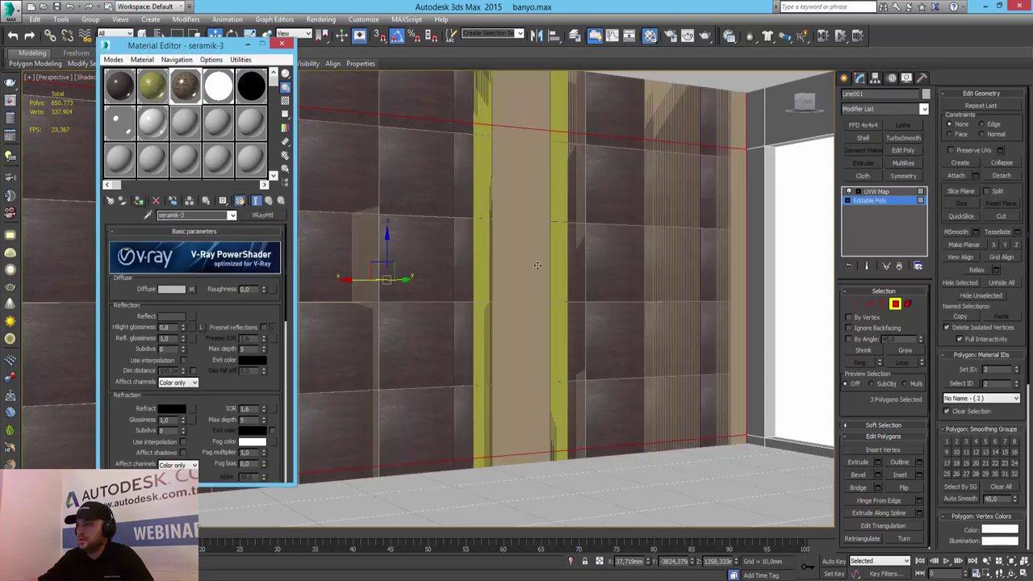
pyautogui.click(895, 303)
pyautogui.click(876, 191)
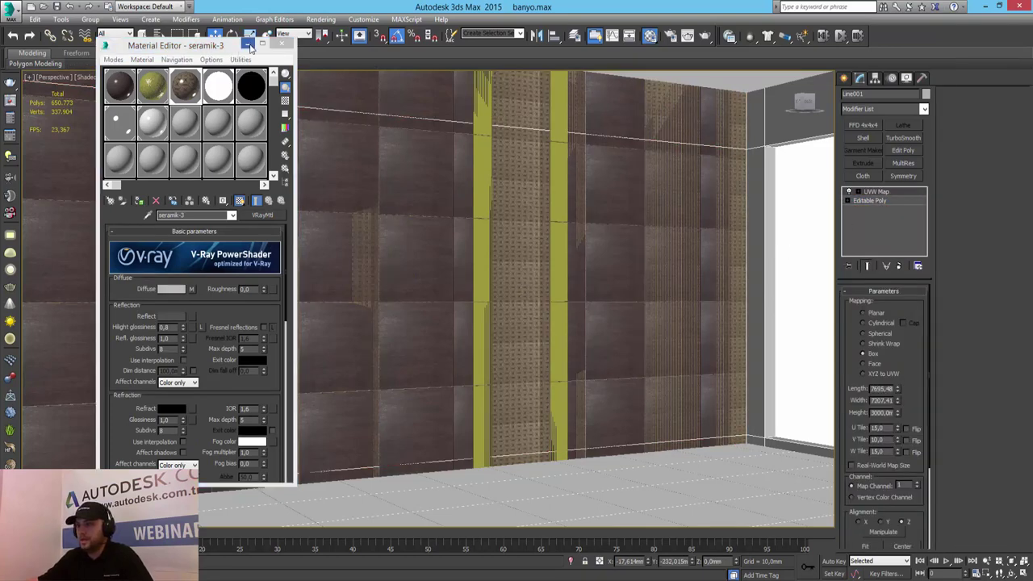
pyautogui.click(281, 44)
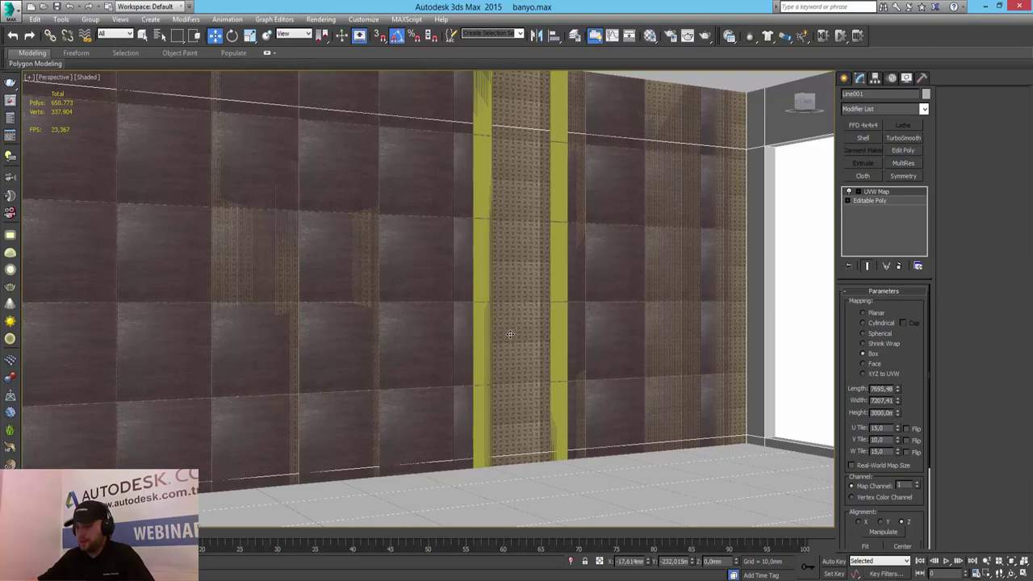
# Run a V-Ray test render of the wall, then close the frame buffer and cancel rendering
pyautogui.hotkey('shift', 'q')
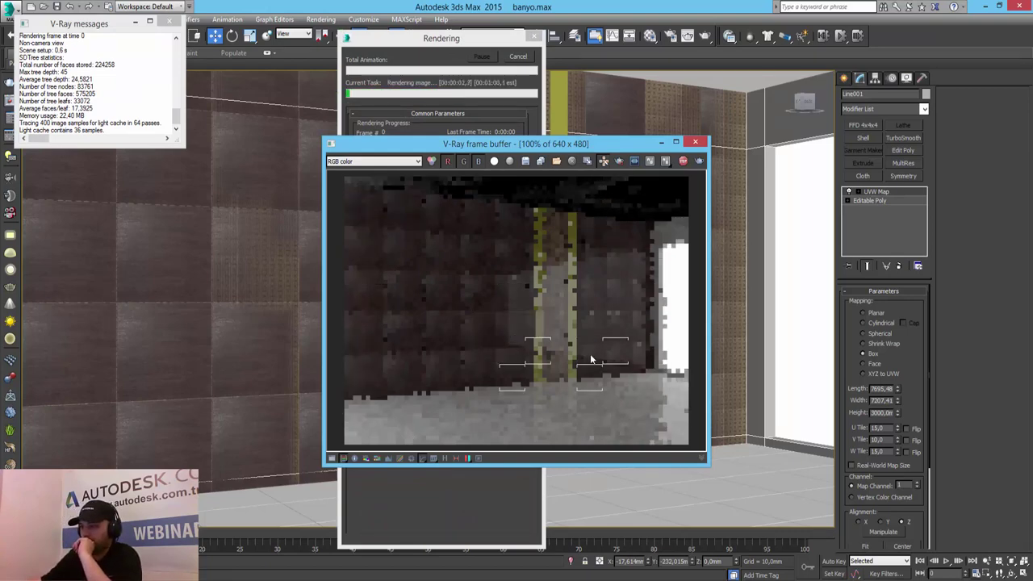
pyautogui.click(602, 162)
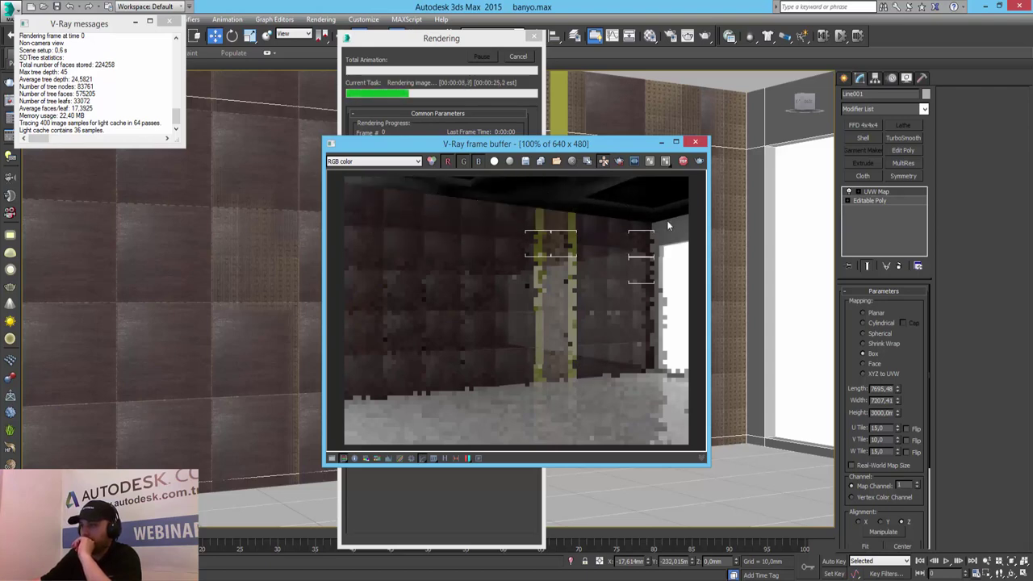
pyautogui.click(702, 142)
pyautogui.click(518, 58)
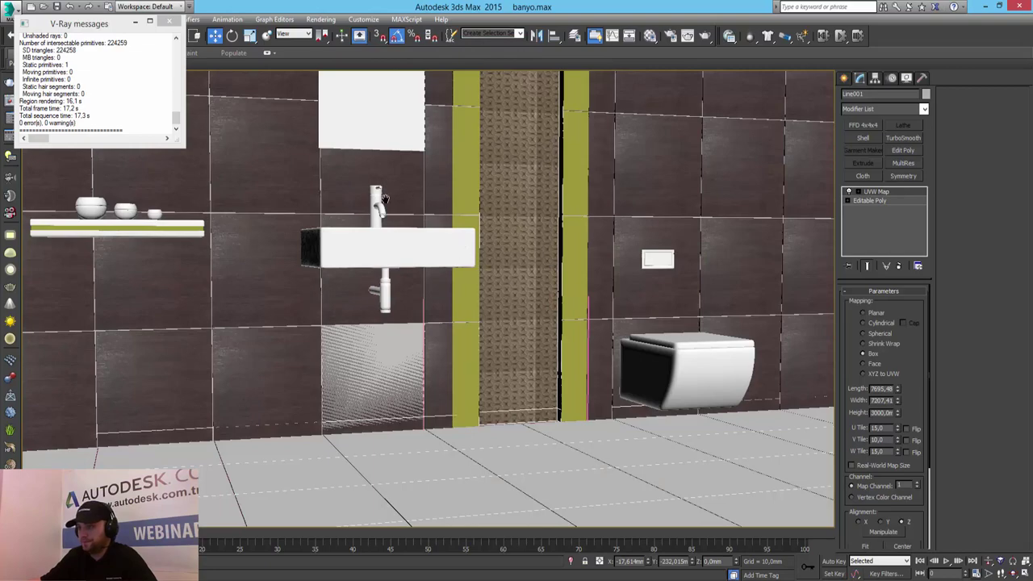
# Zoom in on the sink, select and frame it with Z, and close the V-Ray messages window
pyautogui.moveTo(385, 200)
pyautogui.mouseDown(button='middle')
pyautogui.moveTo(467, 264)
pyautogui.moveTo(487, 367)
pyautogui.moveTo(517, 357)
pyautogui.mouseUp(button='middle')
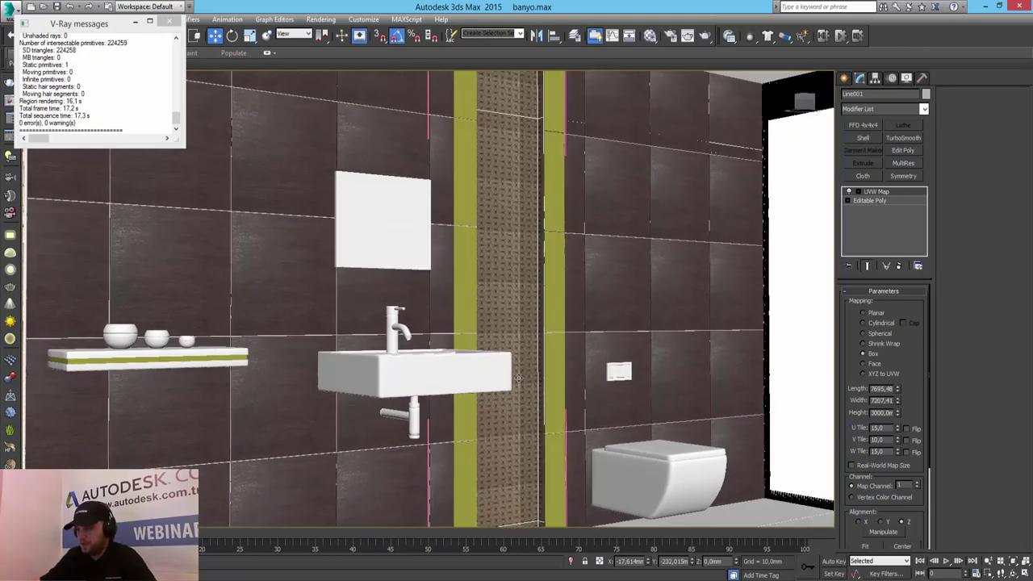
pyautogui.scroll(-3, 518, 378)
pyautogui.click(987, 560)
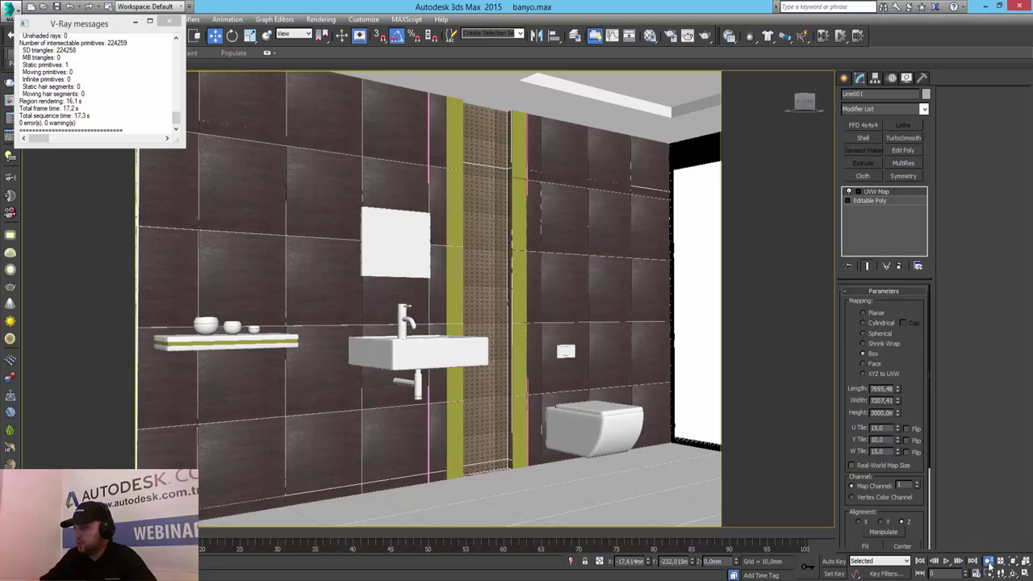
pyautogui.moveTo(415, 408); pyautogui.dragTo(407, 390)
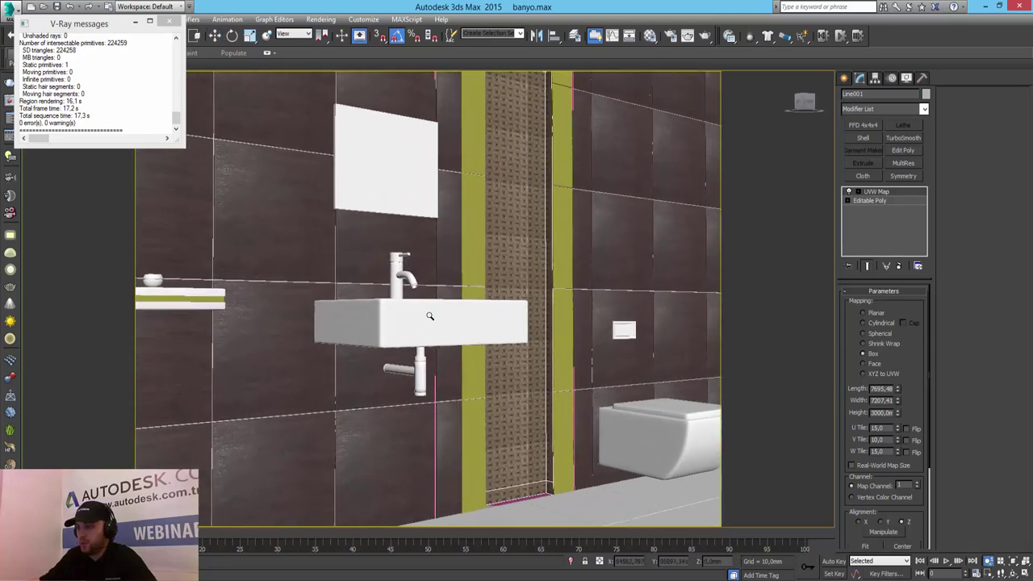
pyautogui.moveTo(431, 315); pyautogui.dragTo(419, 346, button='middle')
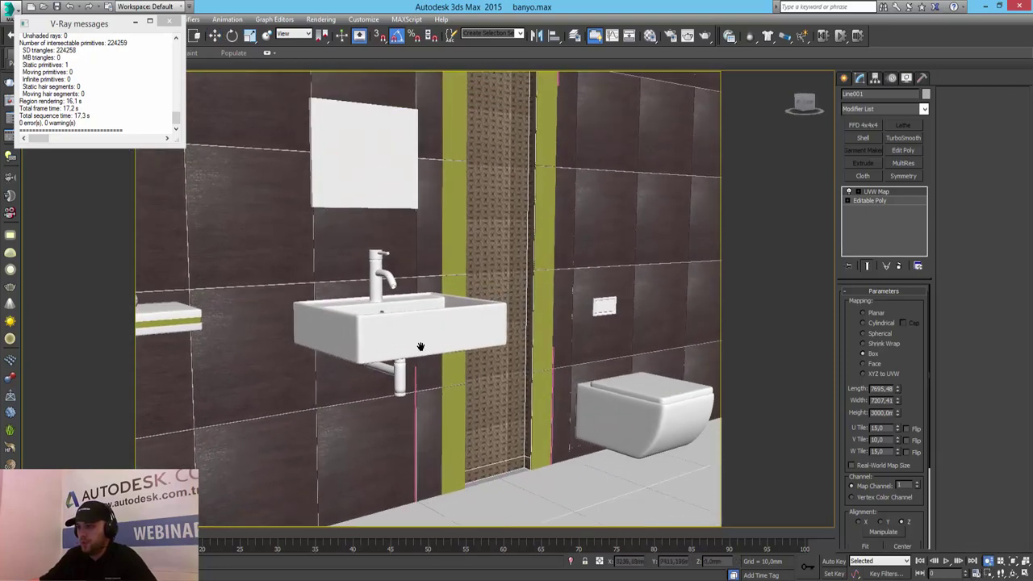
pyautogui.moveTo(419, 346)
pyautogui.mouseDown()
pyautogui.moveTo(450, 207)
pyautogui.moveTo(536, 409)
pyautogui.mouseUp()
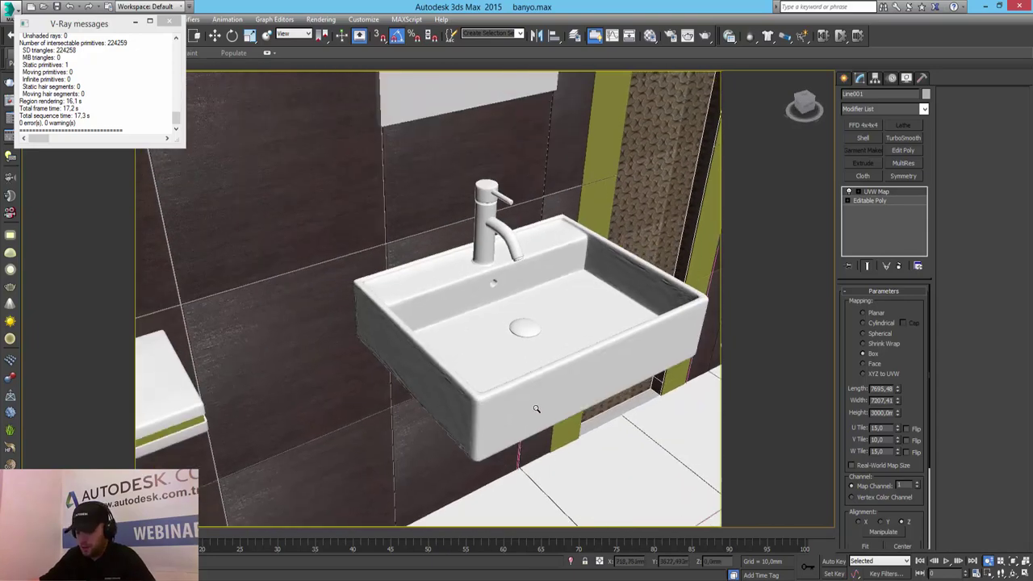
pyautogui.press('w')
pyautogui.click(492, 429)
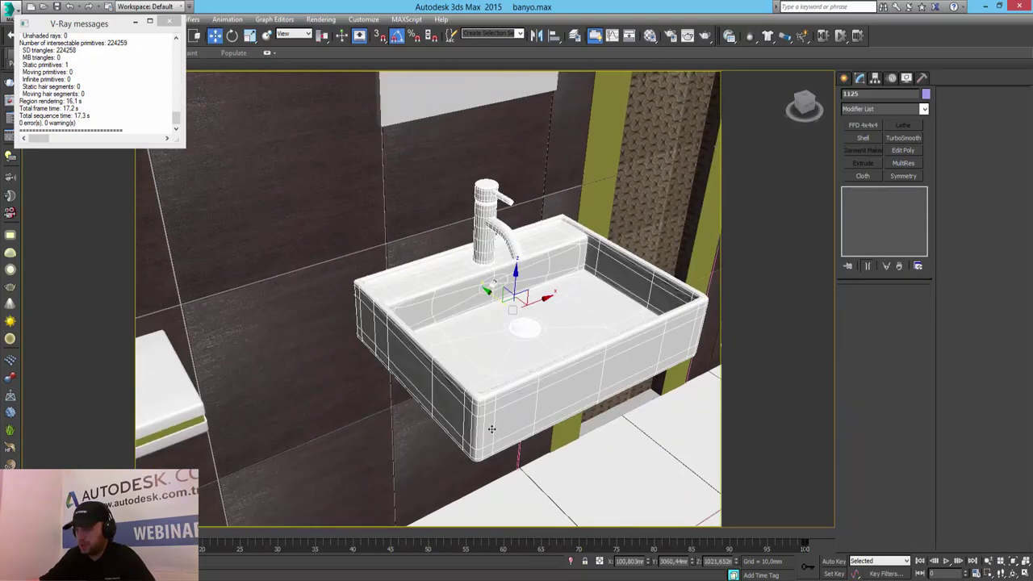
pyautogui.press('z')
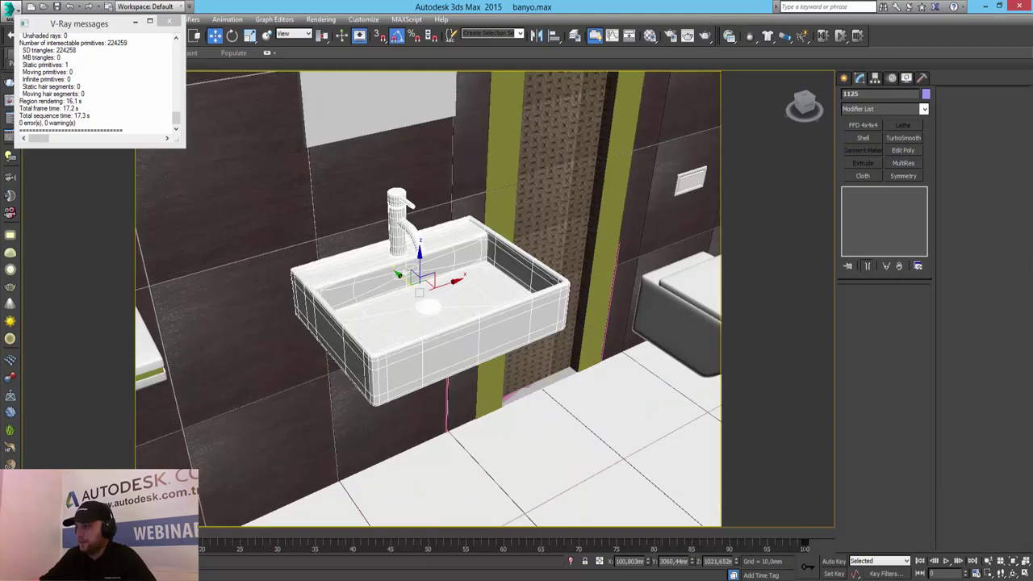
pyautogui.click(98, 37)
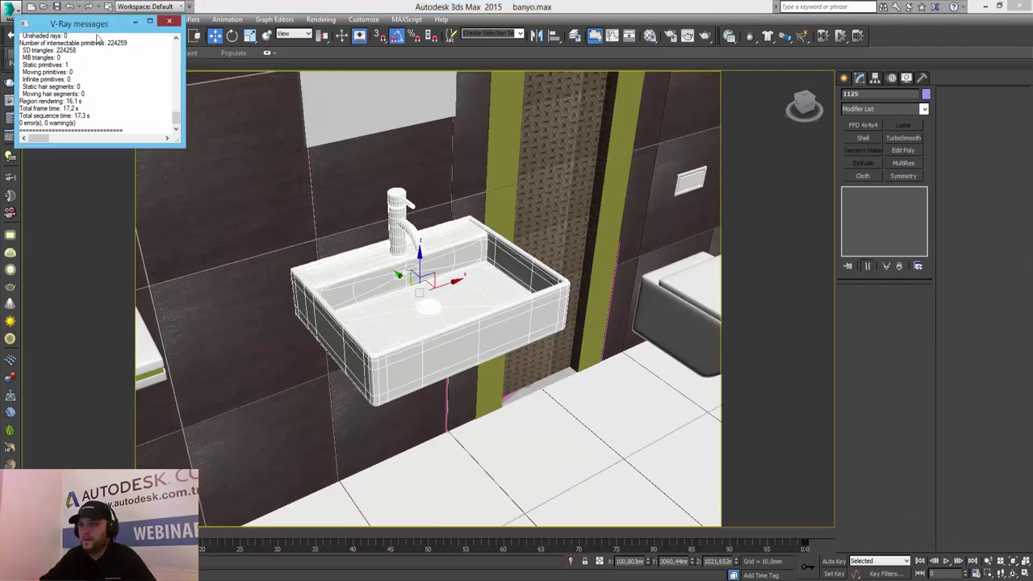
pyautogui.click(169, 20)
# Maximize the Top viewport and frame the sink in it
pyautogui.hotkey('alt', 'w')
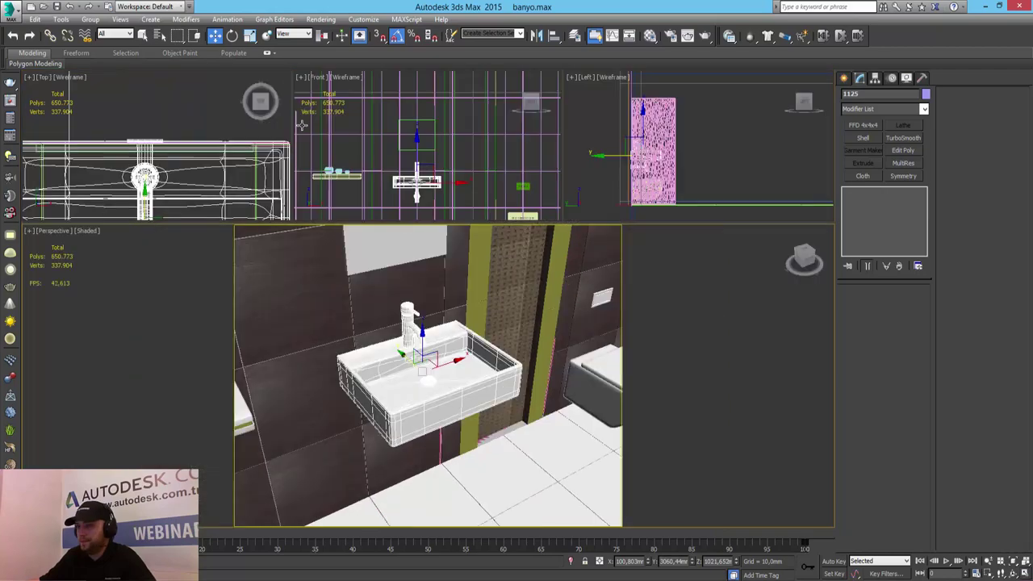
pyautogui.rightClick(184, 167)
pyautogui.click(1024, 572)
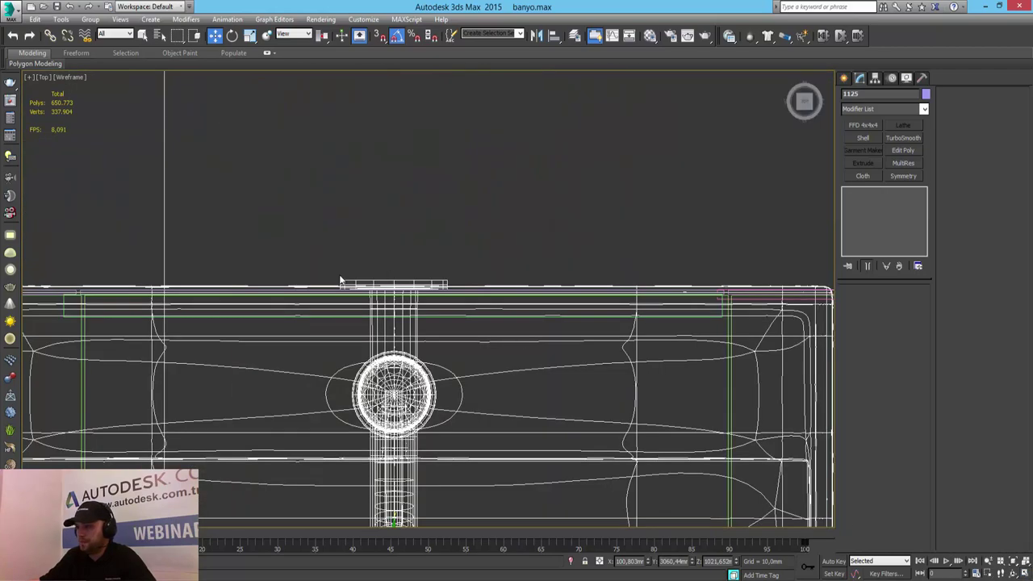
pyautogui.press('z')
pyautogui.moveTo(538, 300); pyautogui.dragTo(518, 242, button='middle')
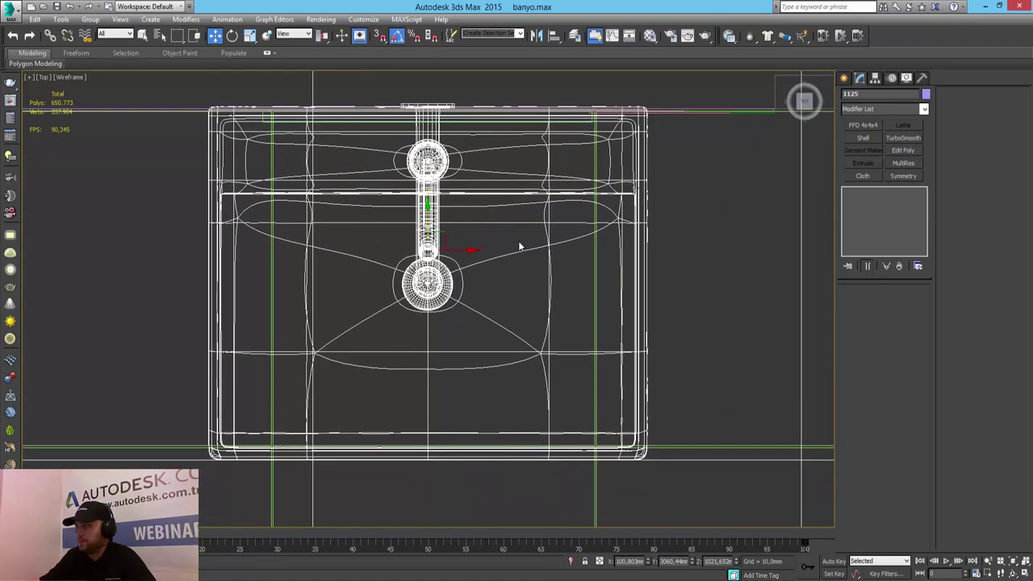
# Create Plane004, about 512 × 799 mm, spanning the sink's outline
pyautogui.click(844, 79)
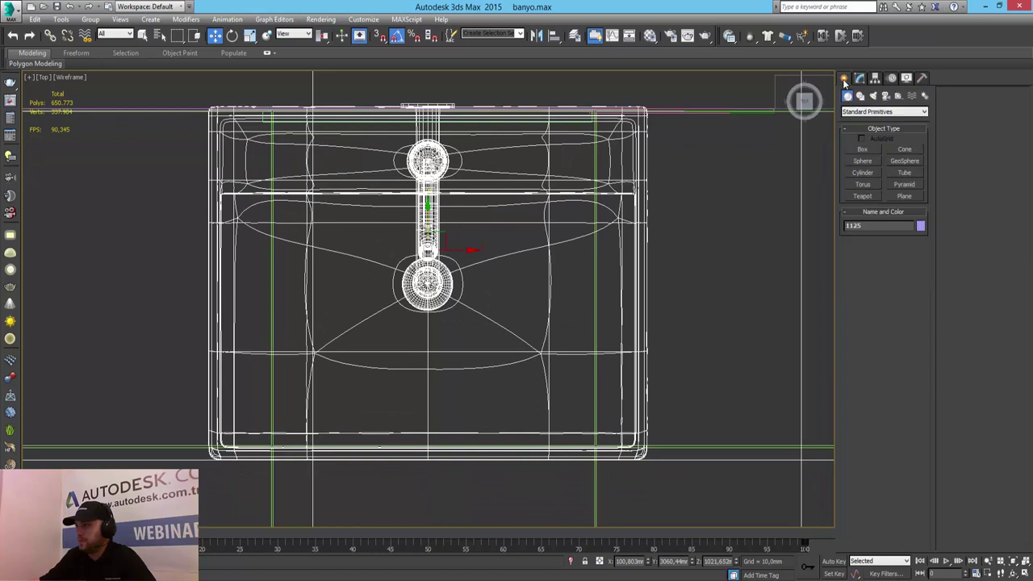
pyautogui.click(903, 198)
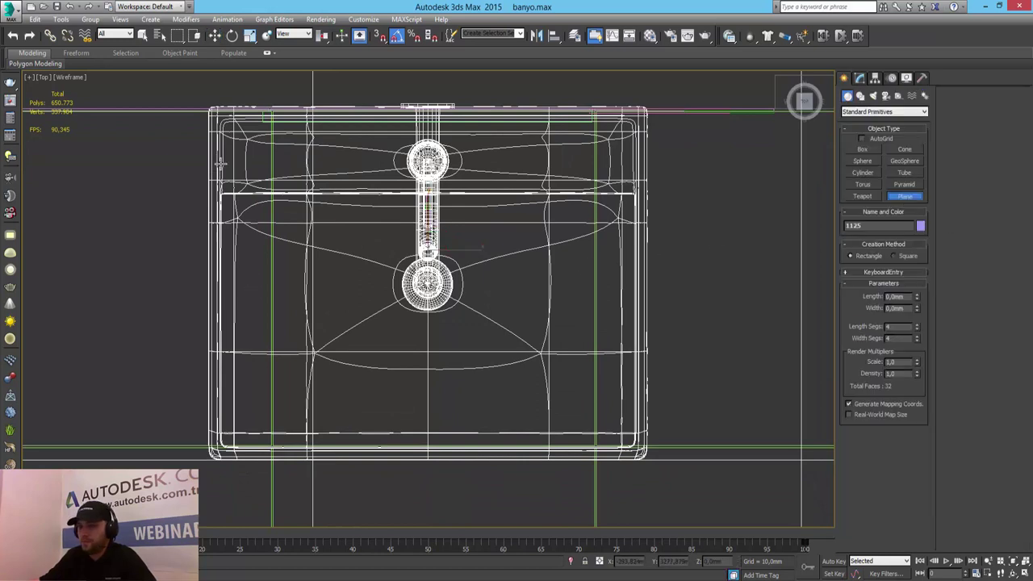
pyautogui.moveTo(213, 169); pyautogui.dragTo(637, 456)
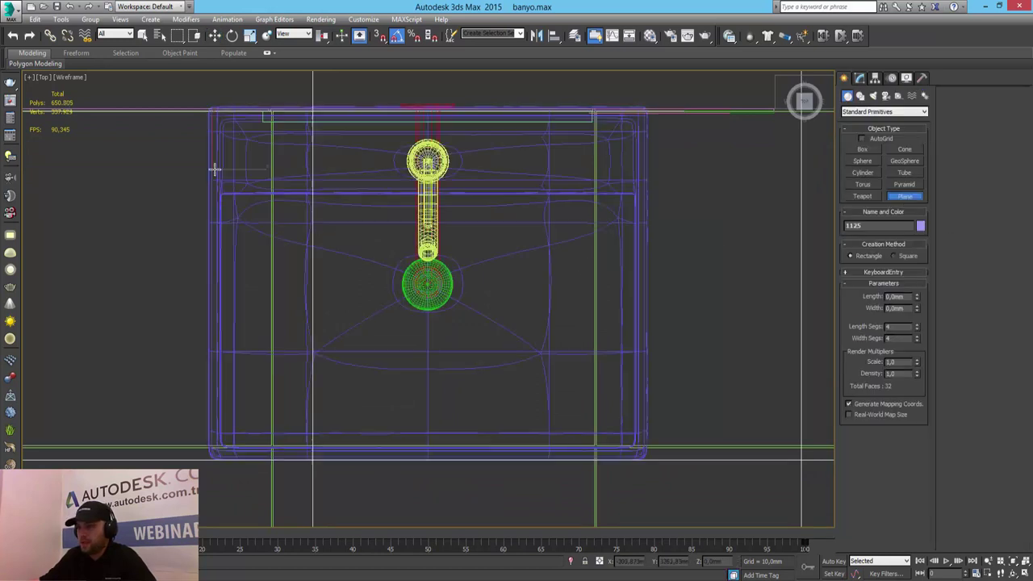
pyautogui.moveTo(637, 456); pyautogui.dragTo(643, 454)
pyautogui.rightClick(637, 454)
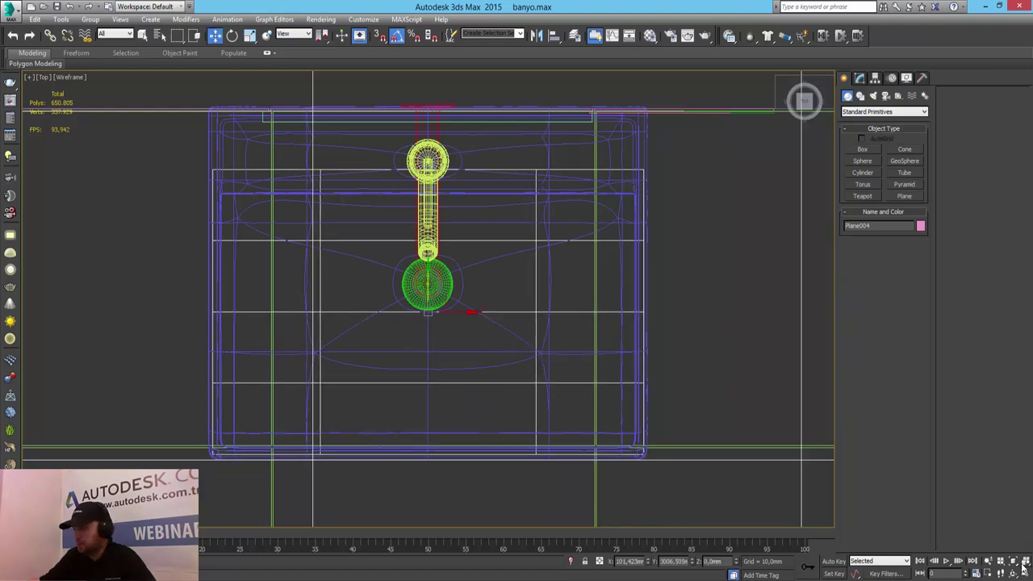
pyautogui.click(1023, 565)
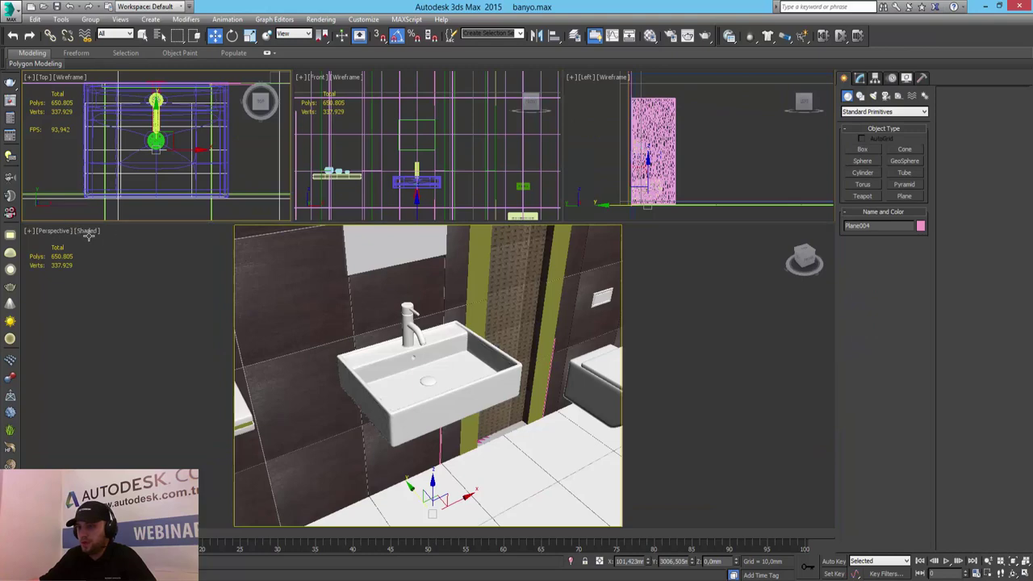
# Set the Perspective viewport to Clay shading with edged faces (F4)
pyautogui.rightClick(88, 233)
pyautogui.click(89, 232)
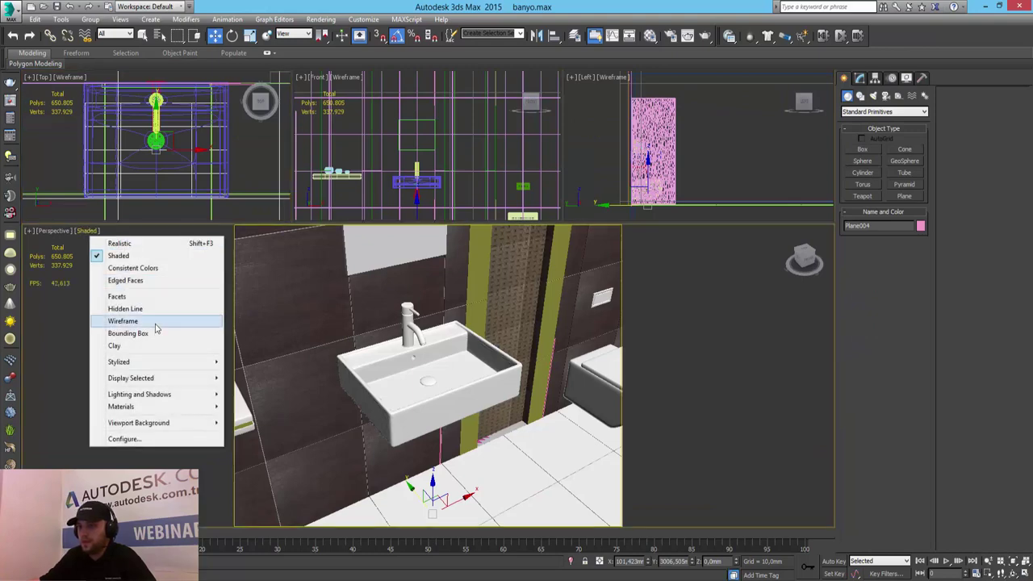
pyautogui.click(154, 346)
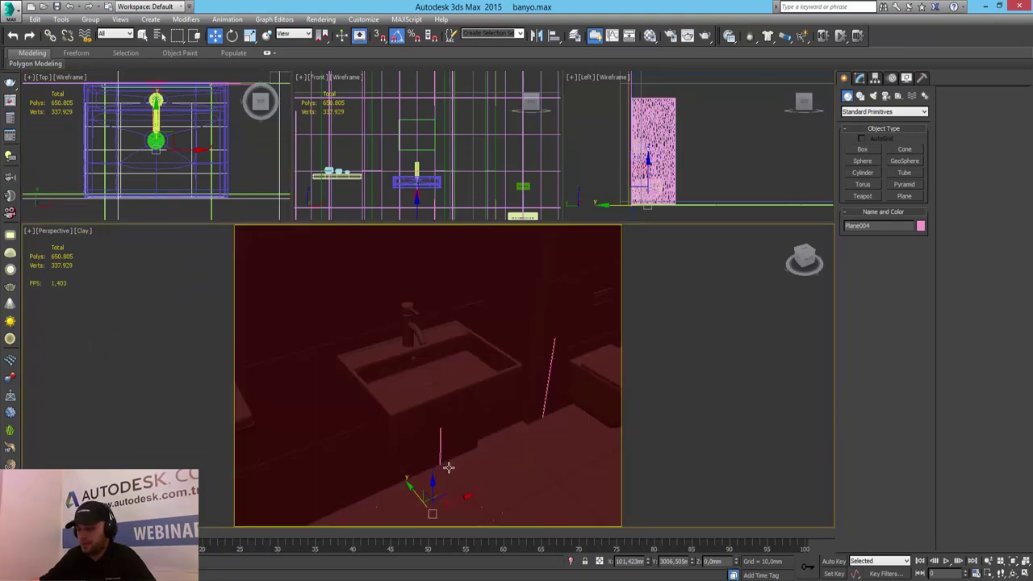
pyautogui.press('F4')
# Lift Plane004 from the floor so it lies flat inside the sink basin
pyautogui.moveTo(436, 476); pyautogui.dragTo(434, 358)
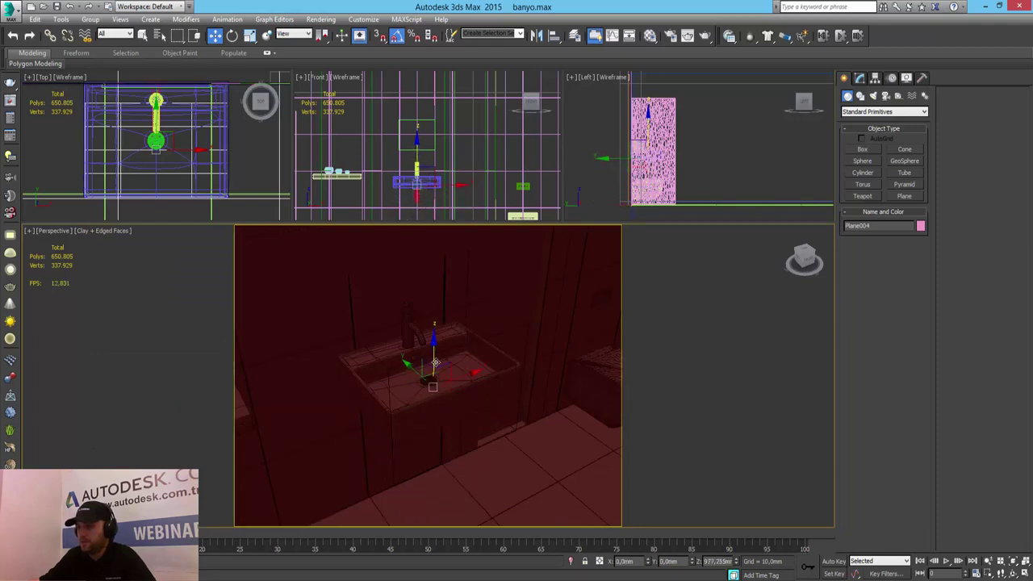
pyautogui.click(1023, 571)
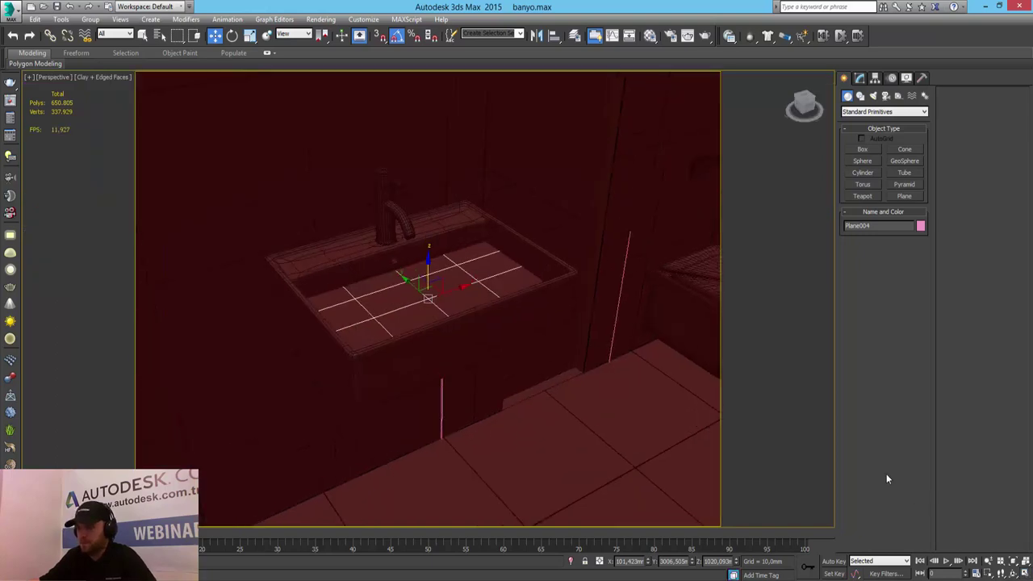
pyautogui.click(988, 562)
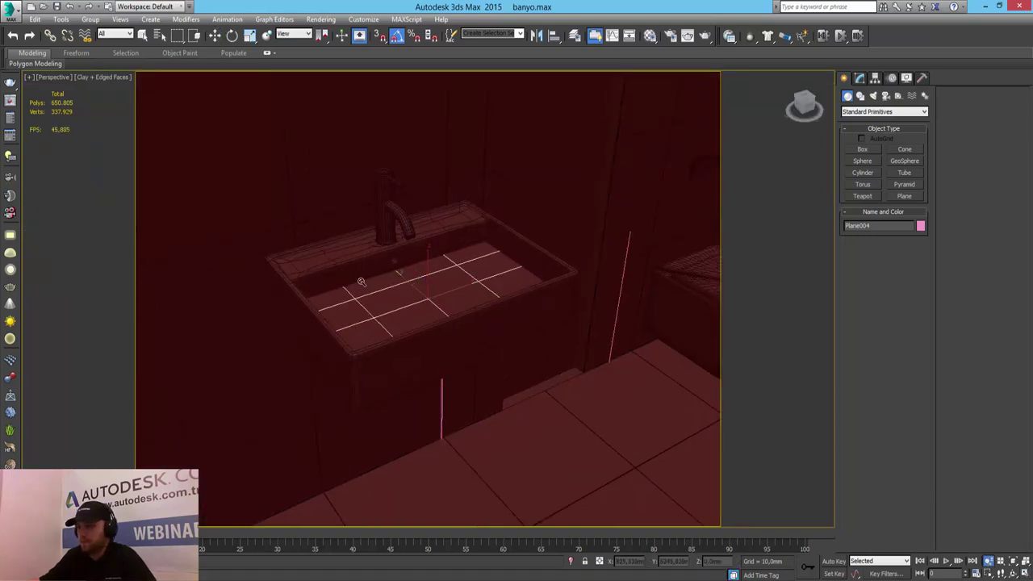
pyautogui.moveTo(396, 314); pyautogui.dragTo(411, 296)
pyautogui.press('w')
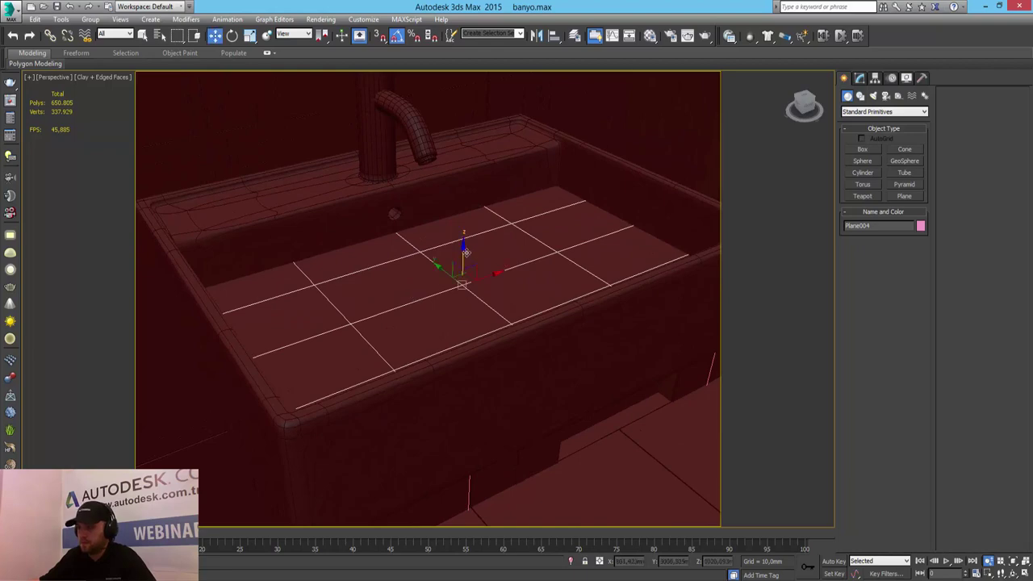
pyautogui.moveTo(462, 250); pyautogui.dragTo(461, 244)
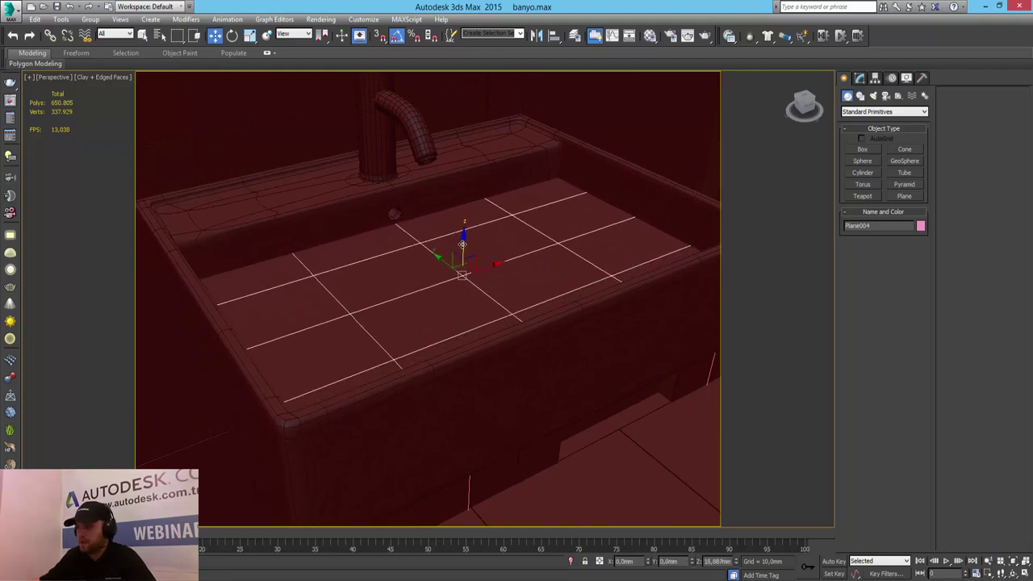
# In the Material Editor, name an unused material slot 'su'
pyautogui.press('m')
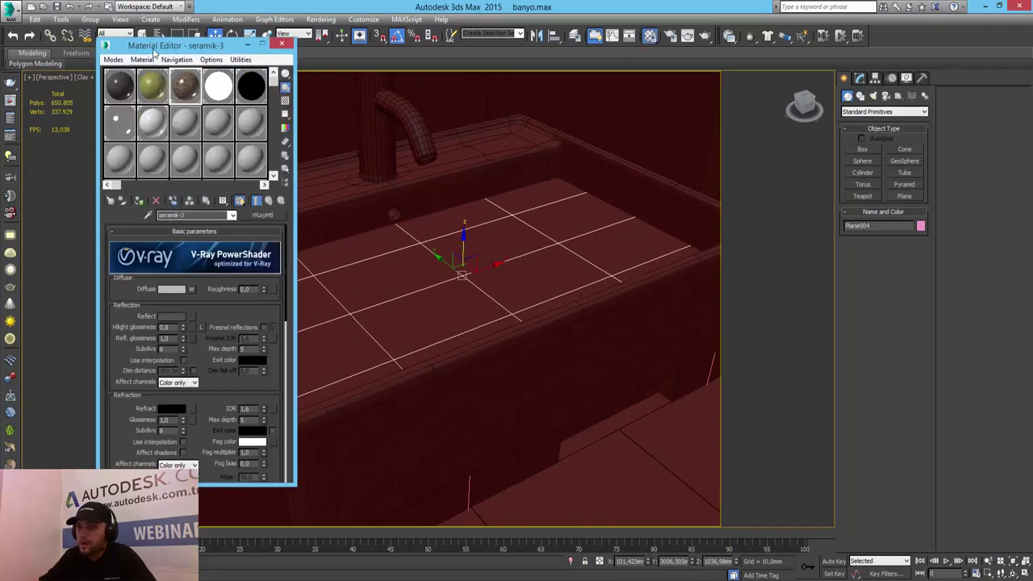
pyautogui.moveTo(178, 45); pyautogui.dragTo(720, 101)
pyautogui.click(729, 202)
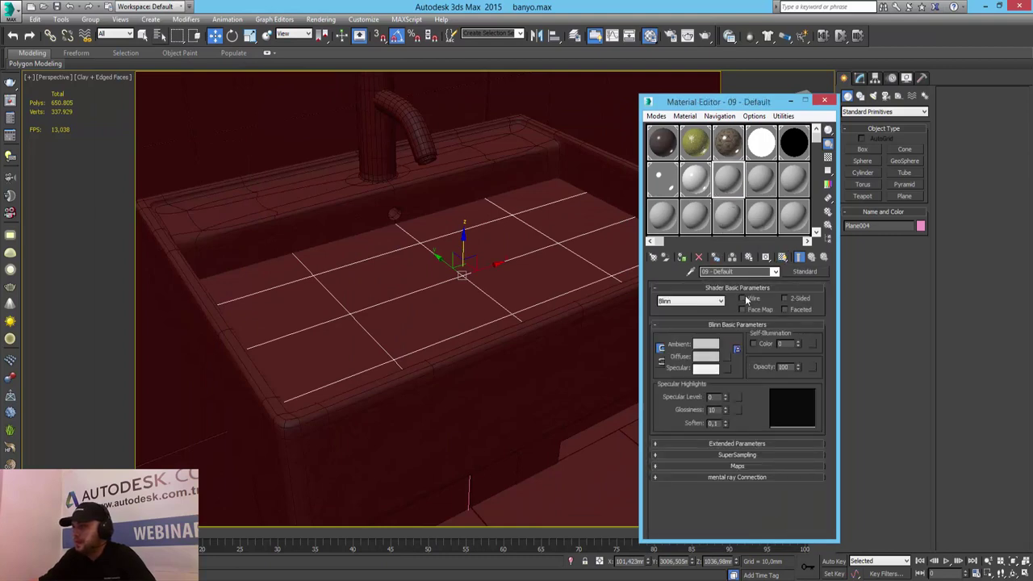
pyautogui.click(746, 272)
pyautogui.write('su')
pyautogui.press('Return')
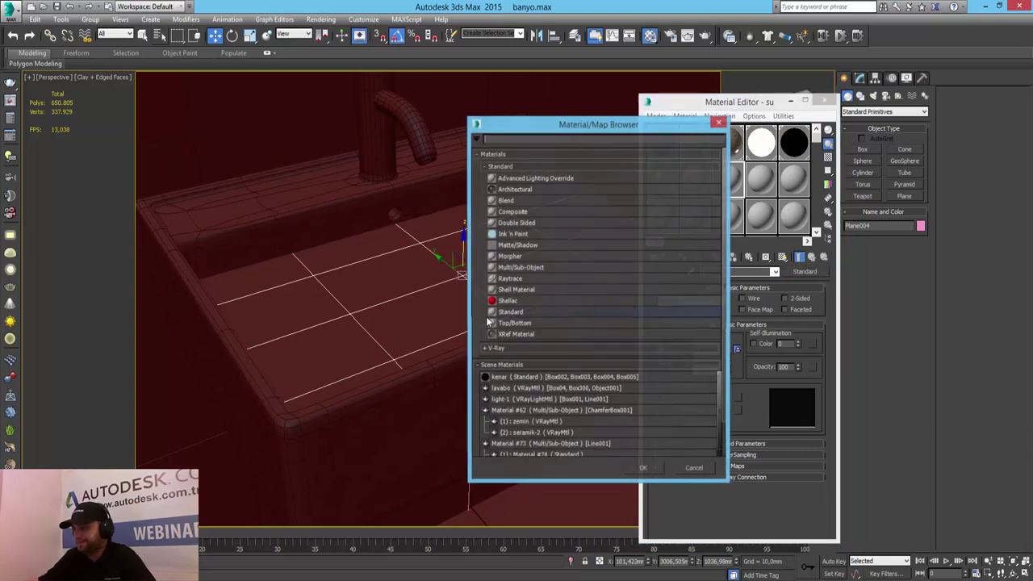
# Change the su material type from Standard to VRayMtl
pyautogui.click(524, 349)
pyautogui.scroll(-2, 521, 372)
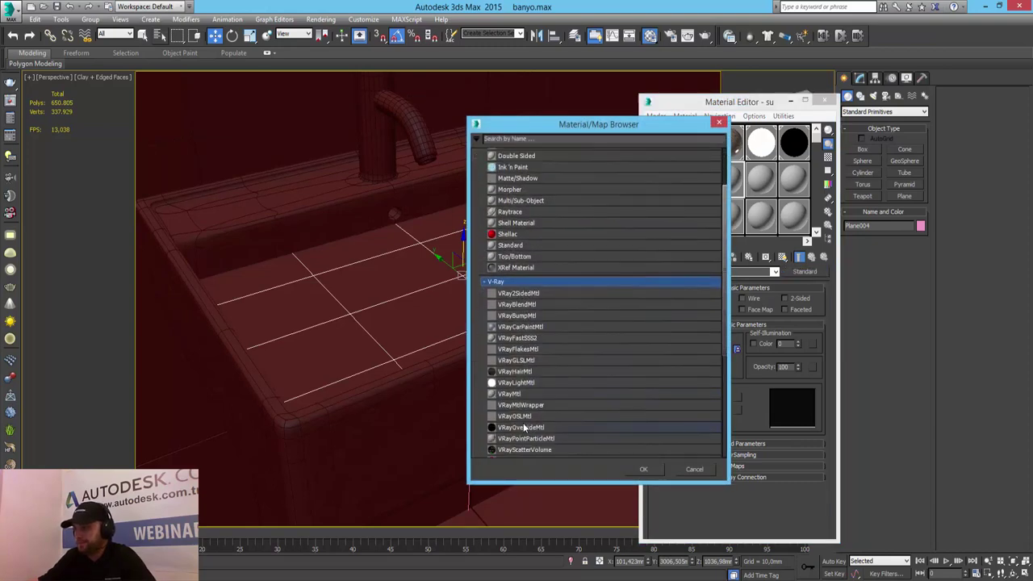
pyautogui.doubleClick(520, 394)
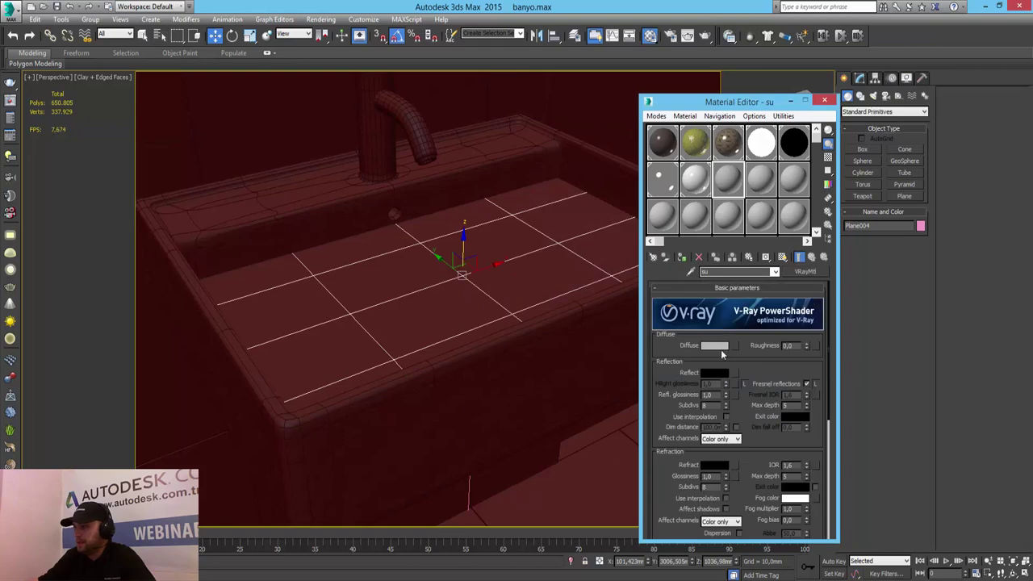
# Set su's Diffuse colour to a saturated blue
pyautogui.click(714, 345)
pyautogui.click(269, 79)
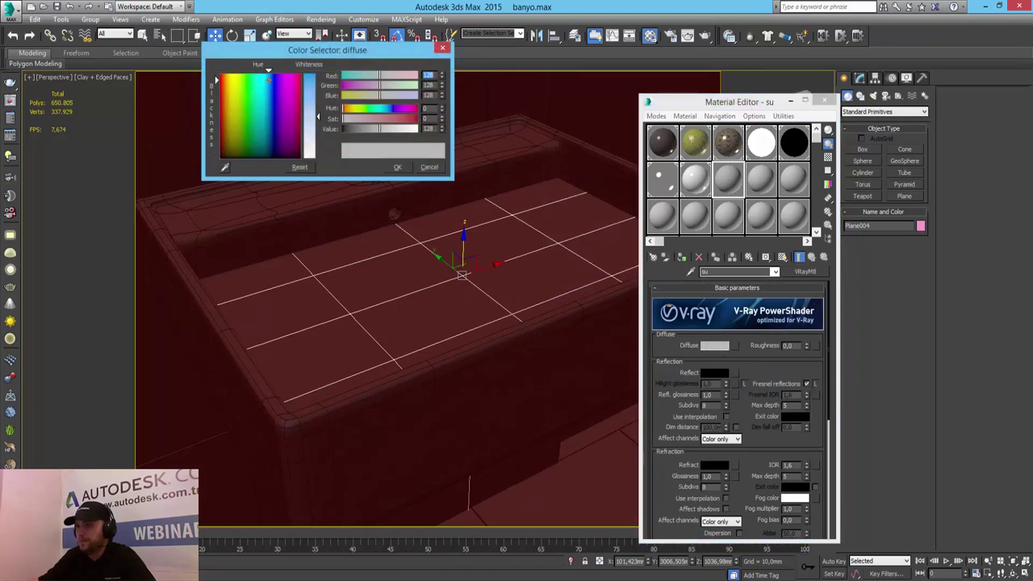
pyautogui.moveTo(317, 115); pyautogui.dragTo(317, 74)
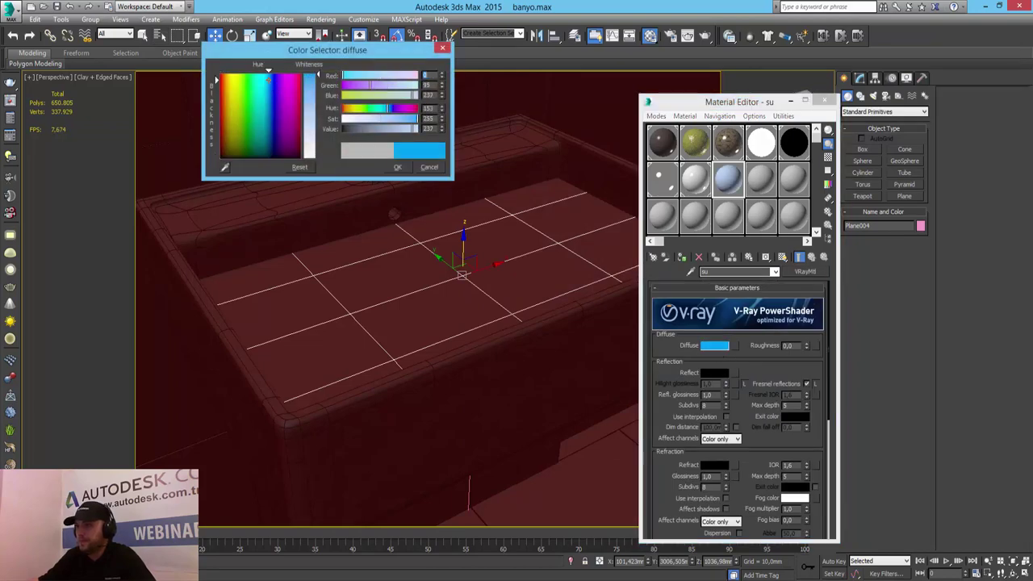
pyautogui.click(397, 167)
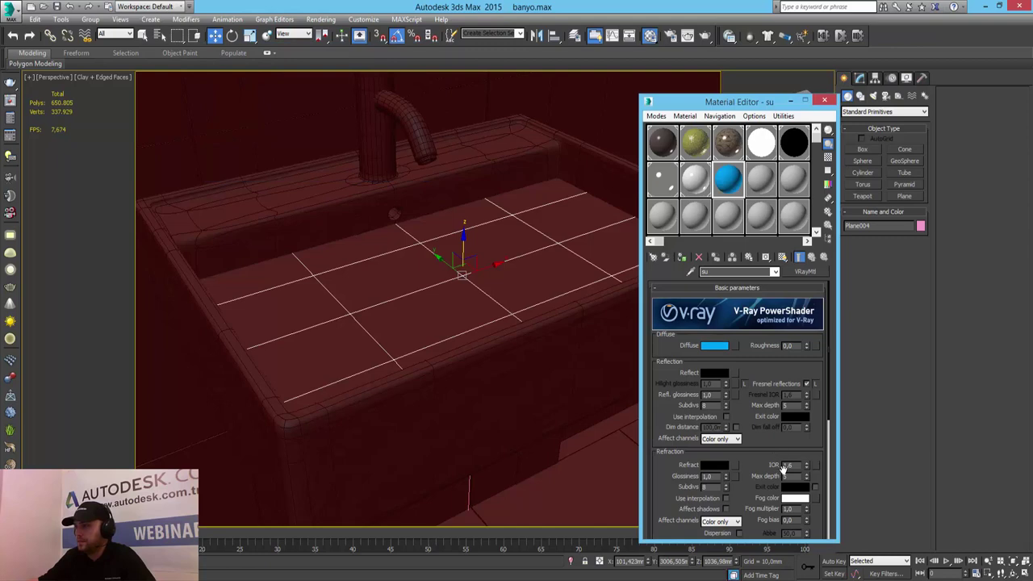
pyautogui.click(716, 346)
pyautogui.click(435, 170)
# Set Reflect to grey 50,50,50 and Hilight glossiness to 0,8
pyautogui.click(713, 373)
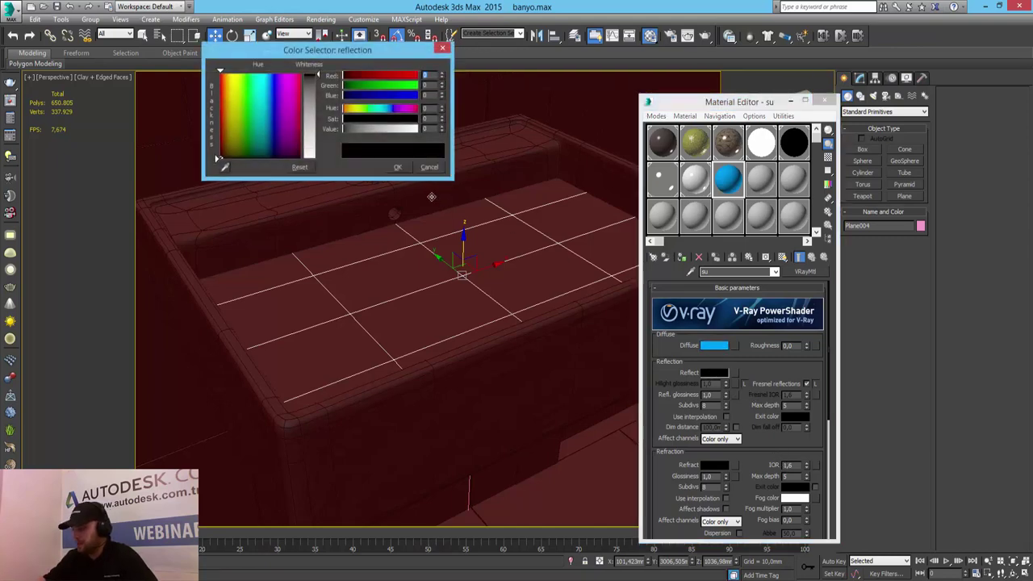
pyautogui.write('50')
pyautogui.press('Tab')
pyautogui.write('50')
pyautogui.press('Tab')
pyautogui.write('50')
pyautogui.press('Return')
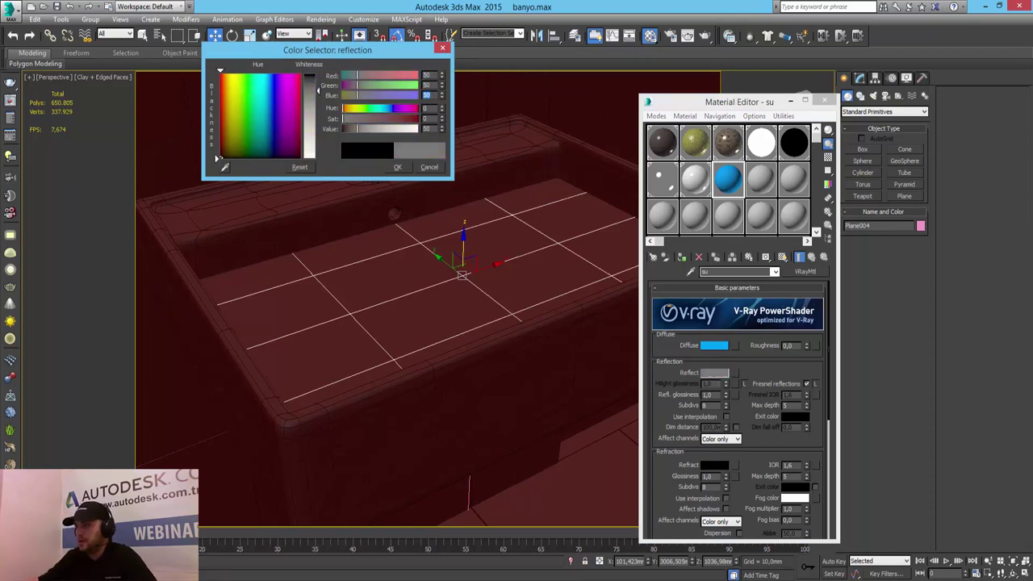
pyautogui.click(394, 167)
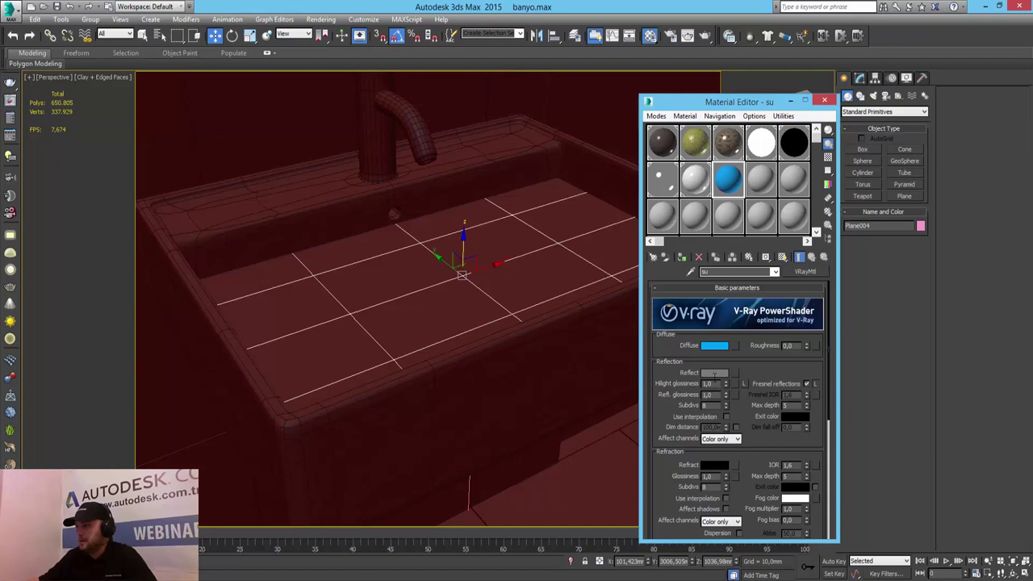
pyautogui.write('0,8')
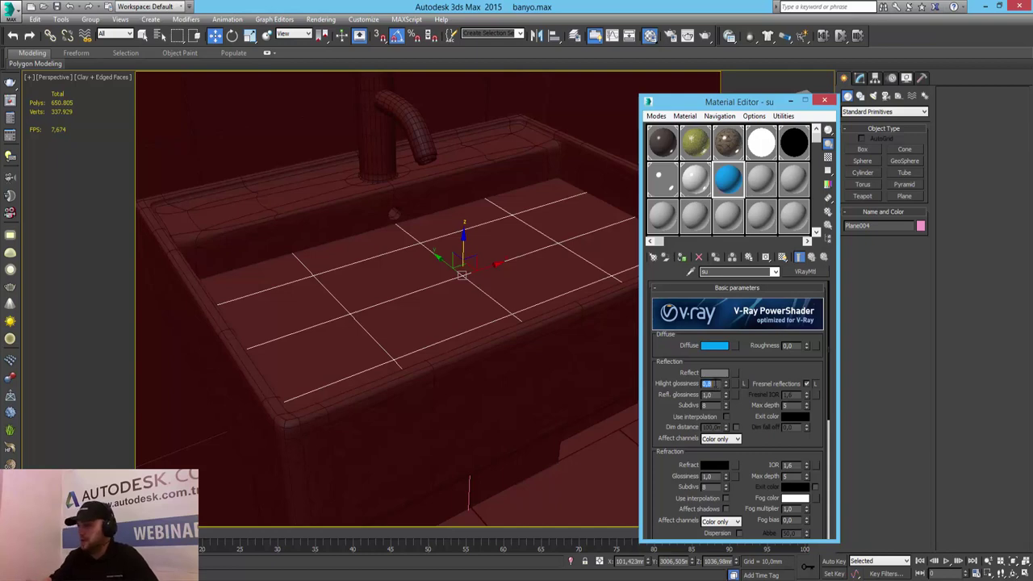
pyautogui.press('Return')
# Set su's Refract colour to fully white
pyautogui.click(710, 468)
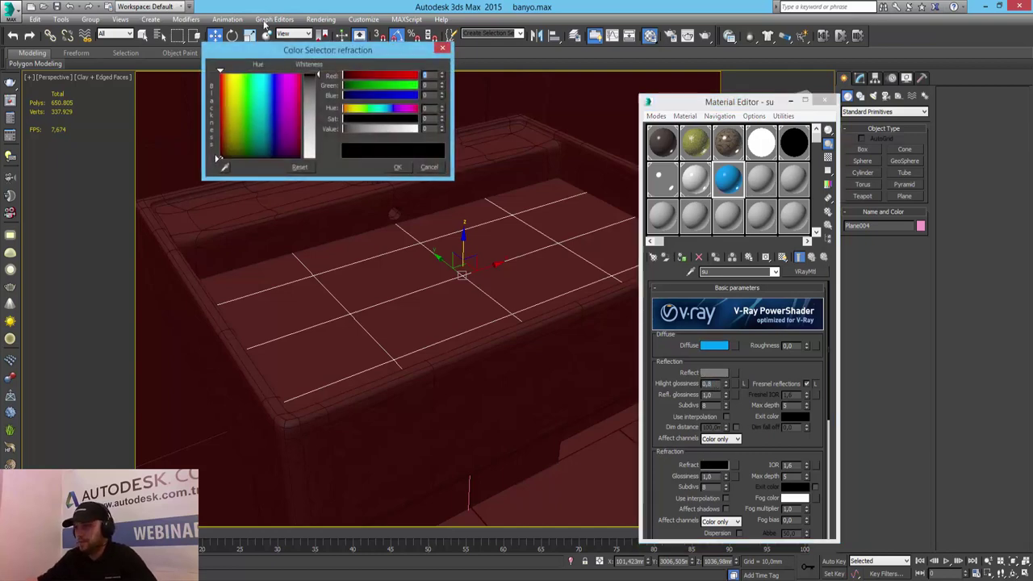
pyautogui.moveTo(320, 78); pyautogui.dragTo(320, 159)
pyautogui.click(395, 168)
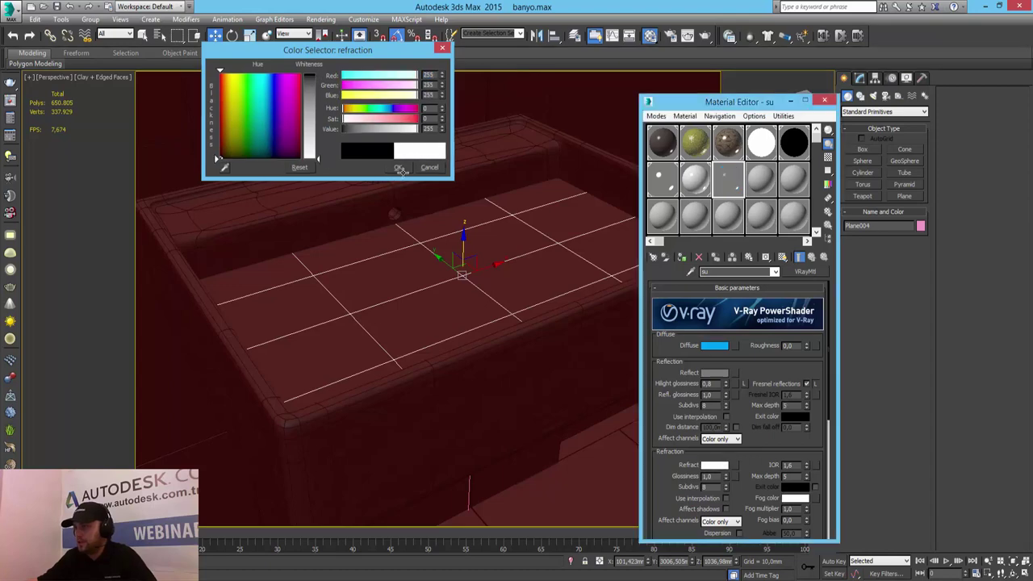
# Set su's refraction fog colour to blue (green 75, blue 207) with fog multiplier 0,001
pyautogui.scroll(-1, 718, 499)
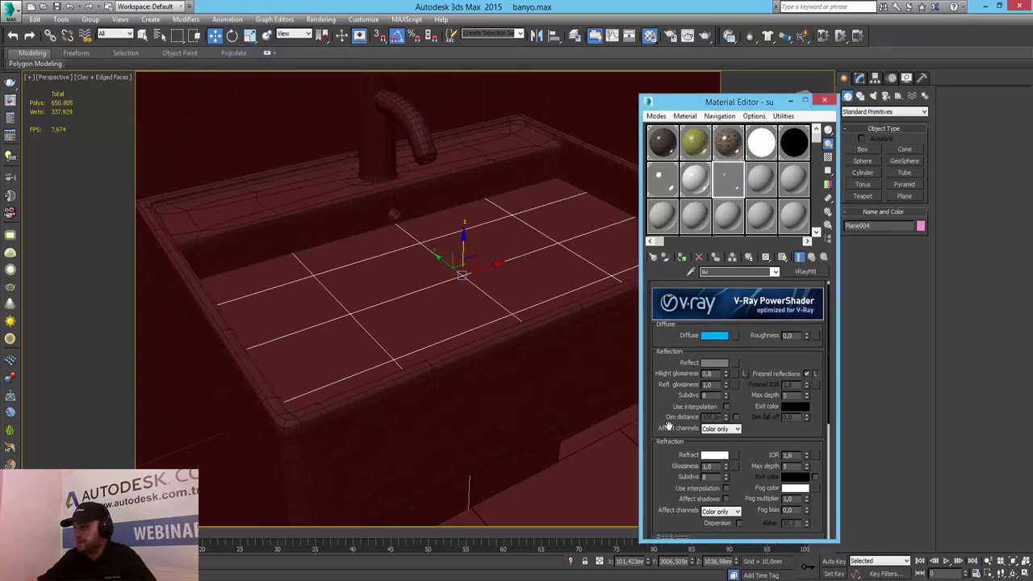
pyautogui.scroll(-4, 761, 459)
pyautogui.scroll(2, 775, 388)
pyautogui.scroll(1, 783, 389)
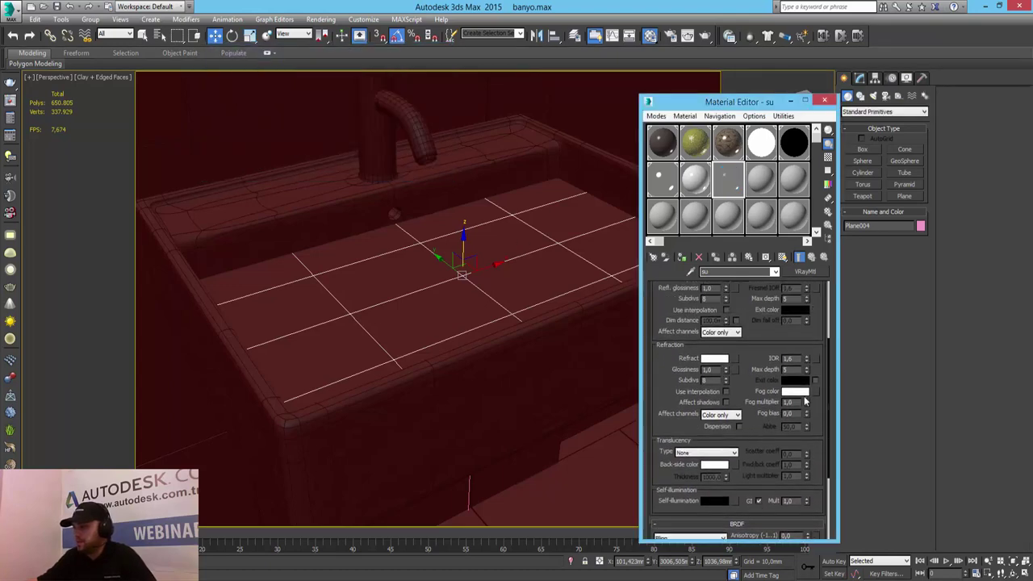
pyautogui.click(797, 392)
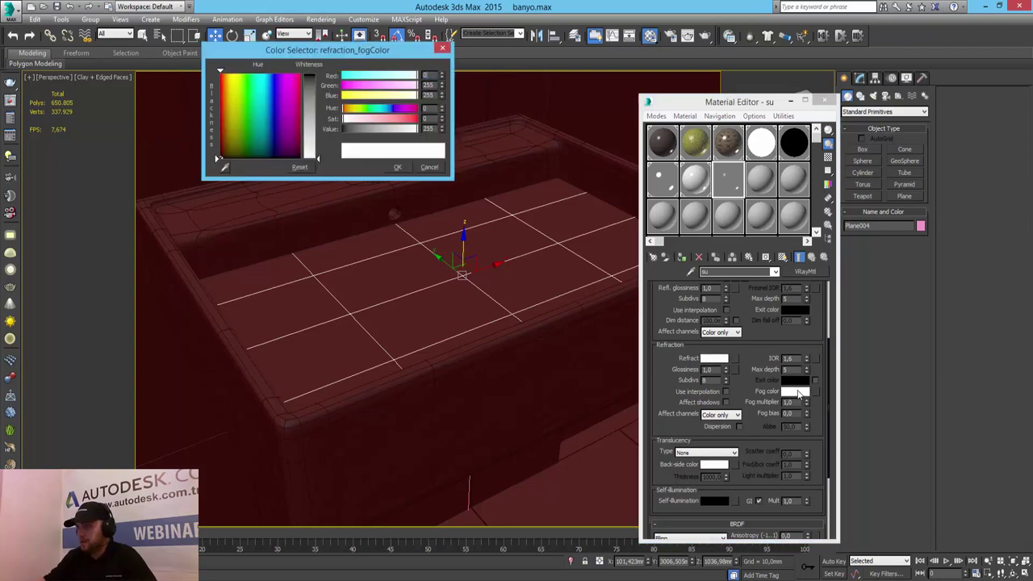
pyautogui.press('Tab')
pyautogui.write('75')
pyautogui.press('Tab')
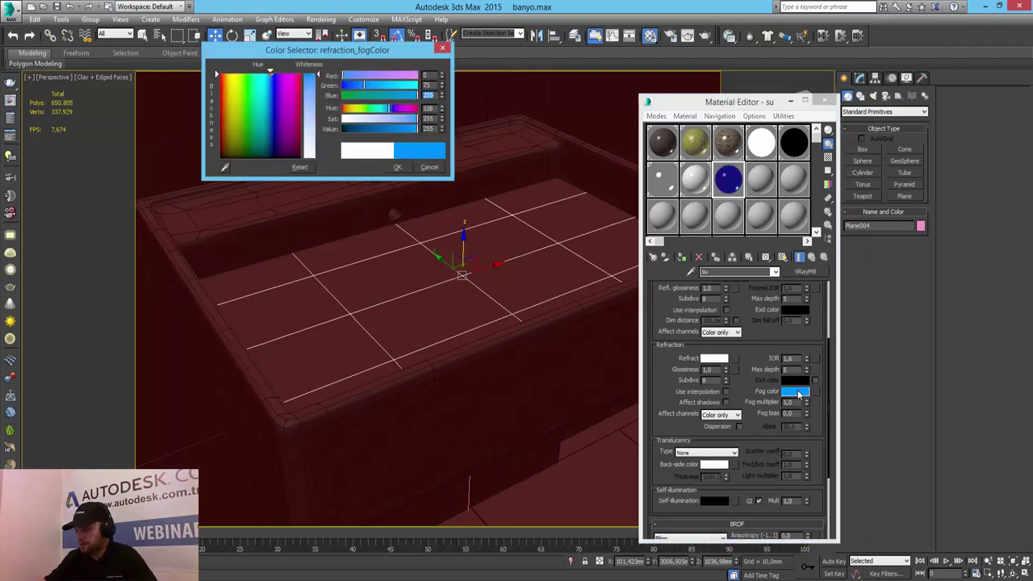
pyautogui.write('207')
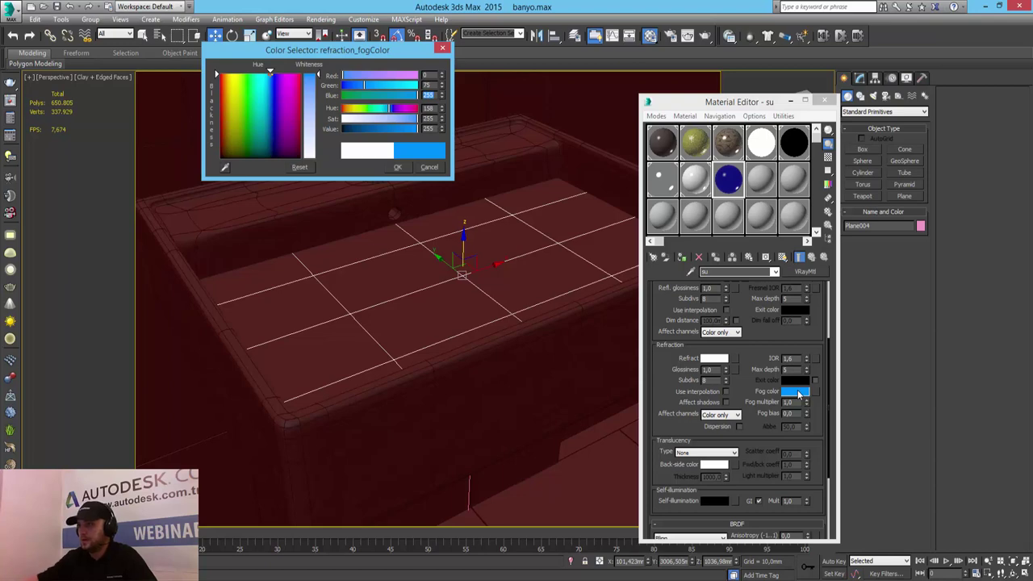
pyautogui.click(397, 167)
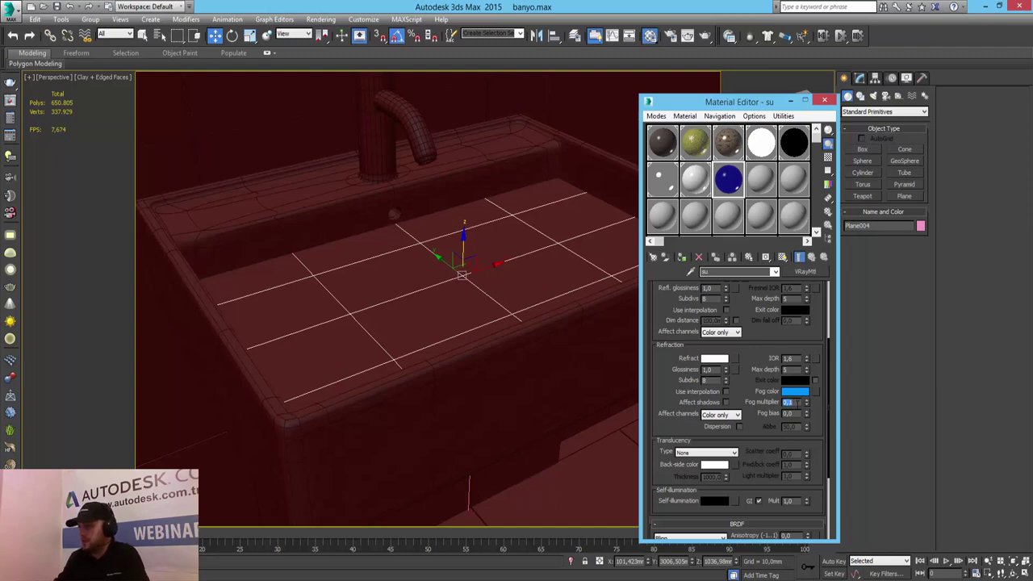
pyautogui.press('Return')
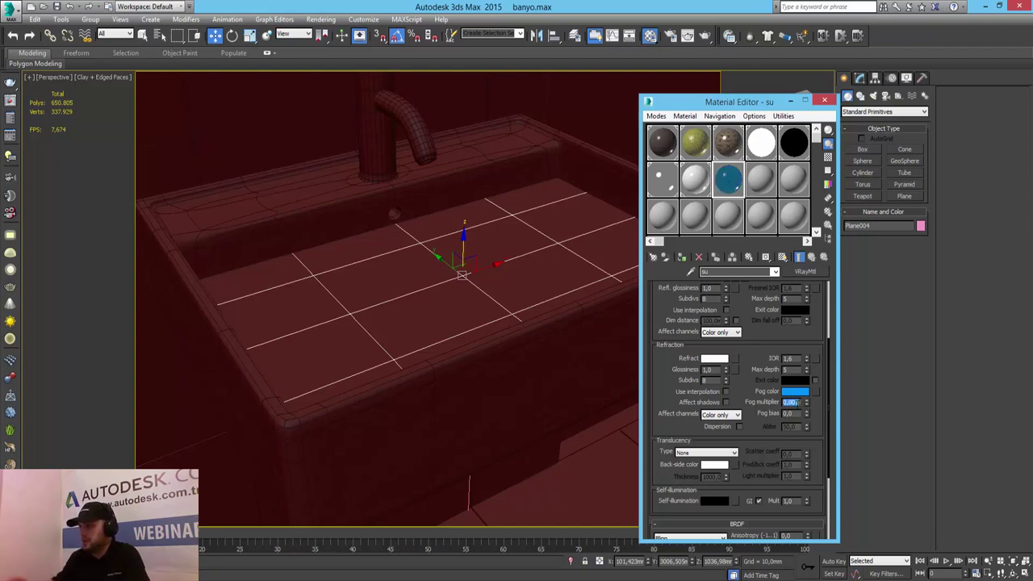
pyautogui.click(682, 257)
# Test-render the sink, close the frame buffer, and reopen the su water's fog colour
pyautogui.hotkey('shift', 'q')
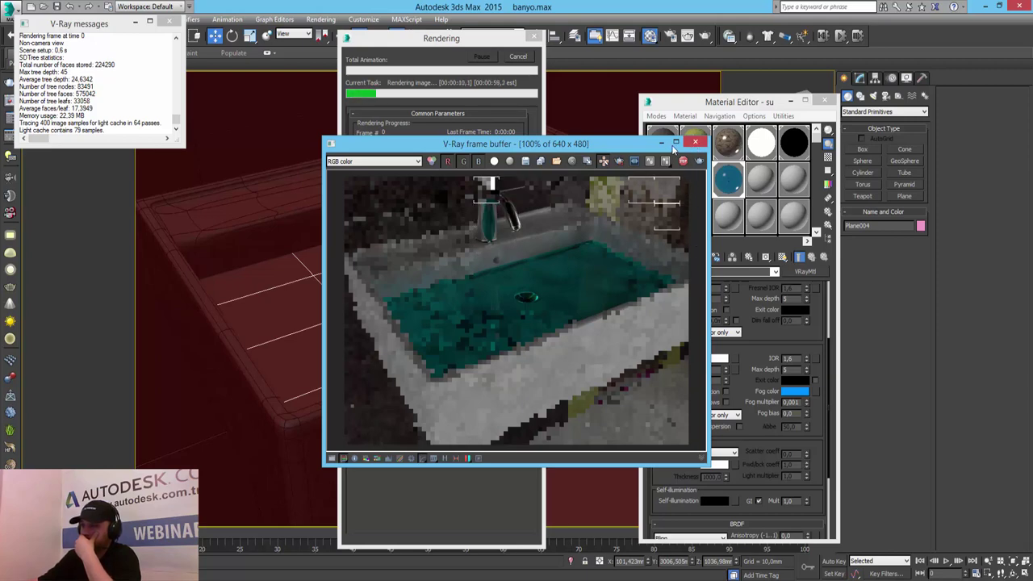
pyautogui.click(695, 142)
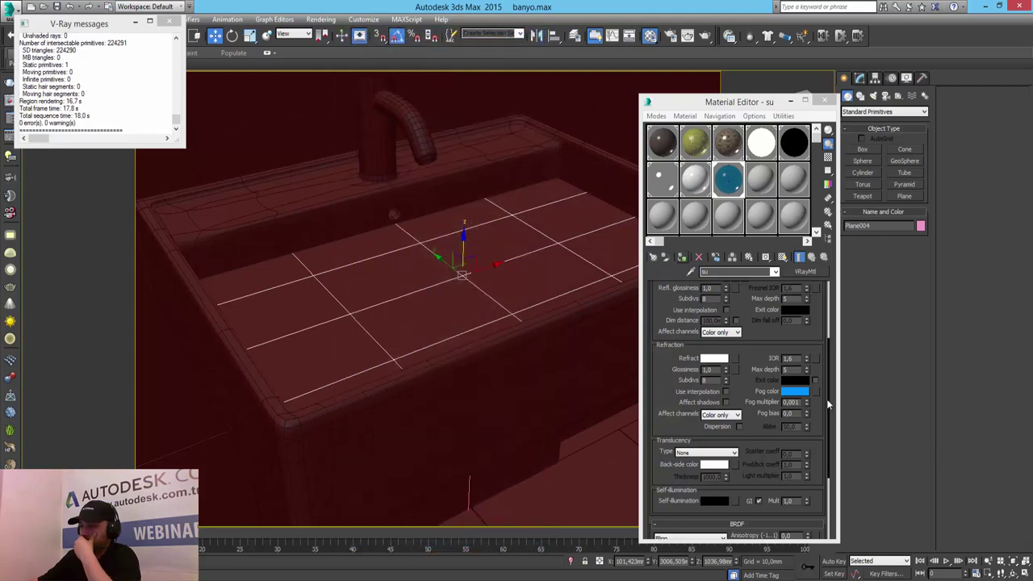
pyautogui.click(798, 393)
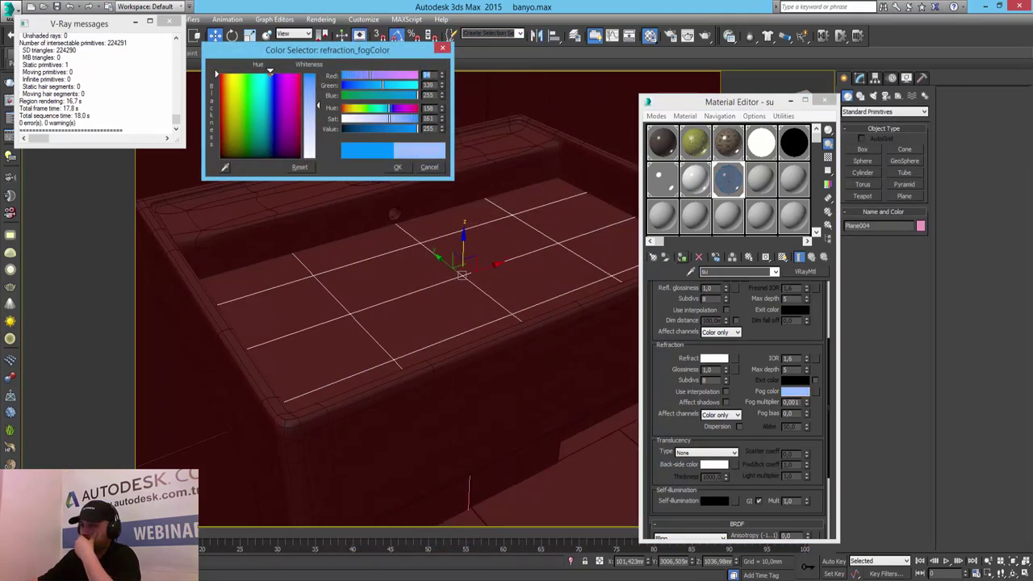
# Lower the fog colour saturation to a paler blue and add a Noise bump map with tiling 25
pyautogui.moveTo(417, 118); pyautogui.dragTo(390, 118)
pyautogui.click(397, 167)
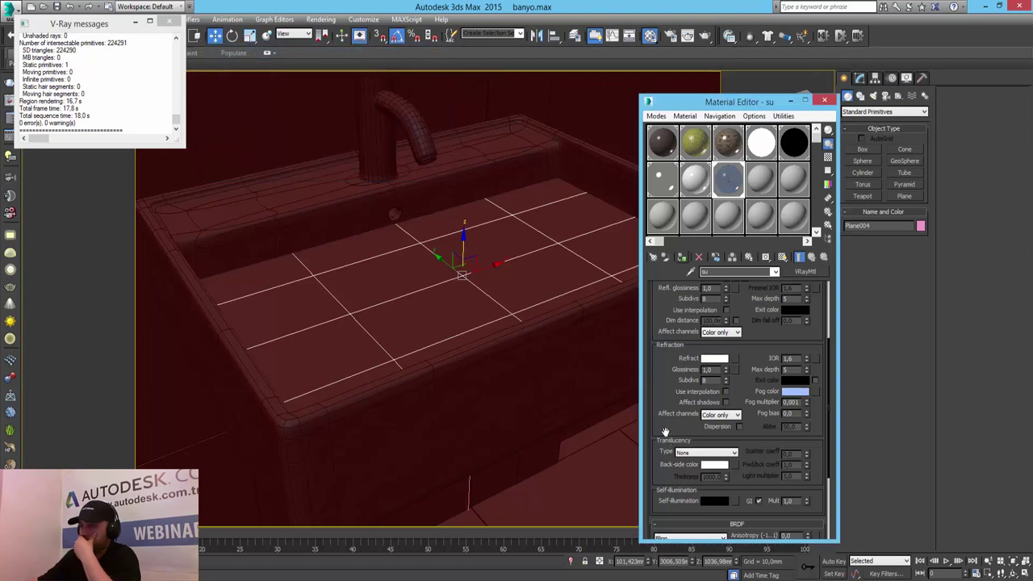
pyautogui.scroll(-3, 665, 432)
pyautogui.click(730, 500)
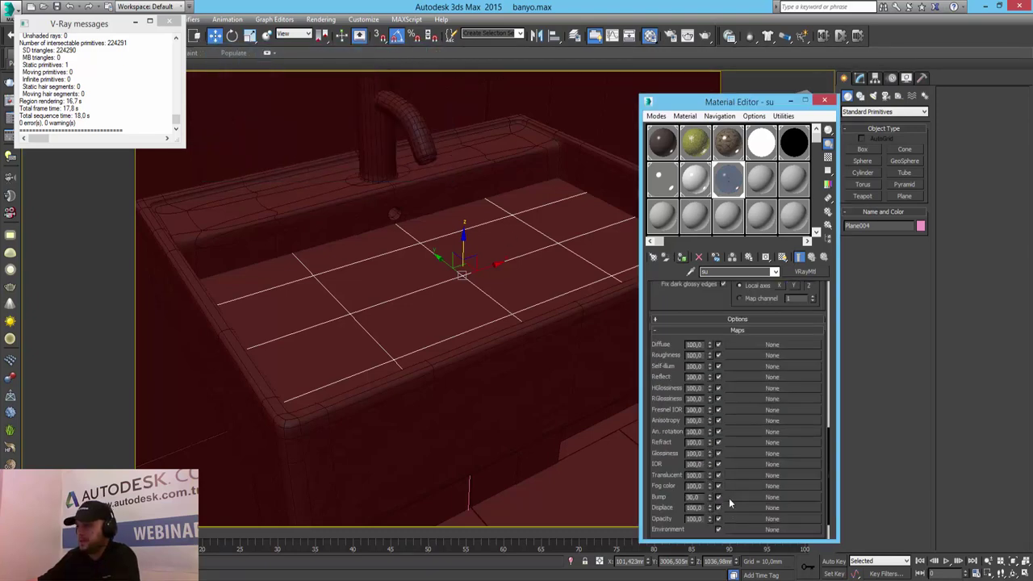
pyautogui.click(767, 496)
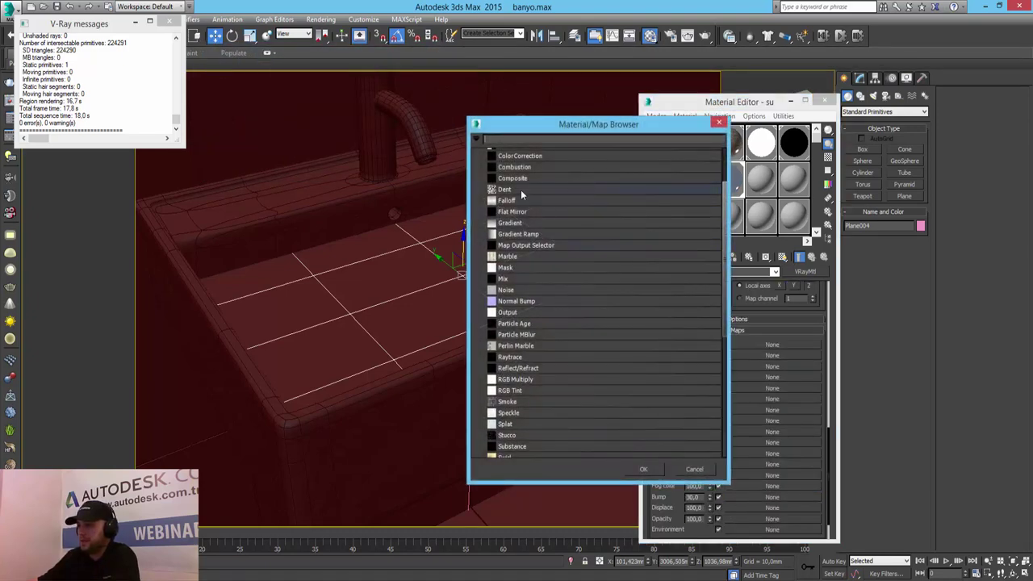
pyautogui.doubleClick(520, 289)
pyautogui.doubleClick(735, 331)
pyautogui.write('25')
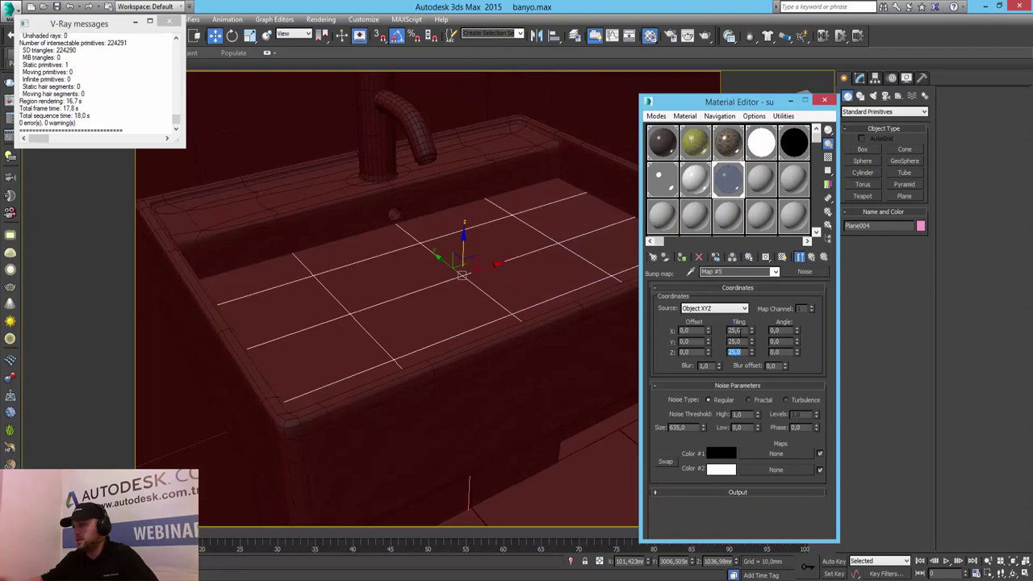
pyautogui.click(811, 258)
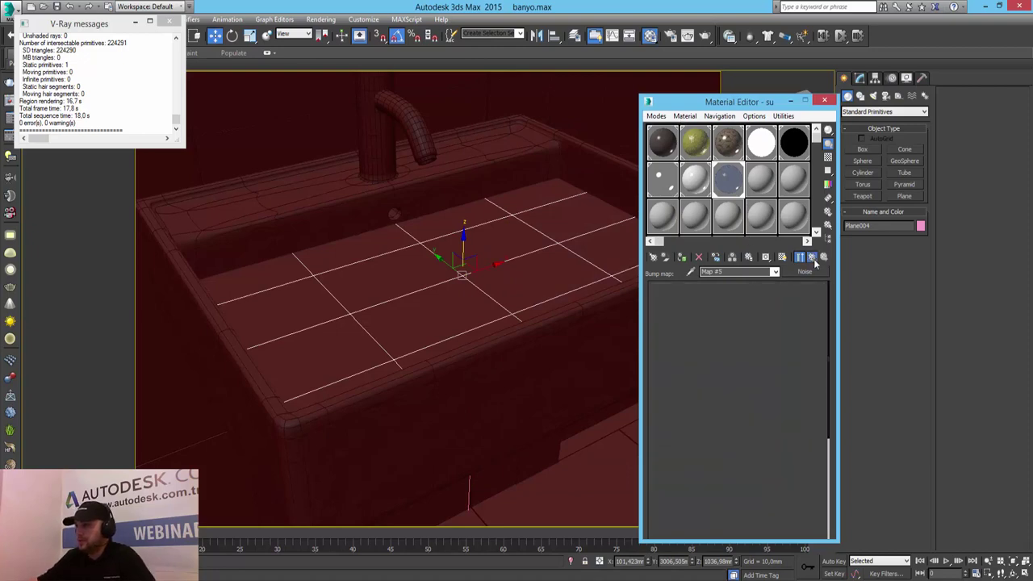
# Render the sink with the noise-bumped water, then bring the Material Editor back in front
pyautogui.hotkey('shift', 'q')
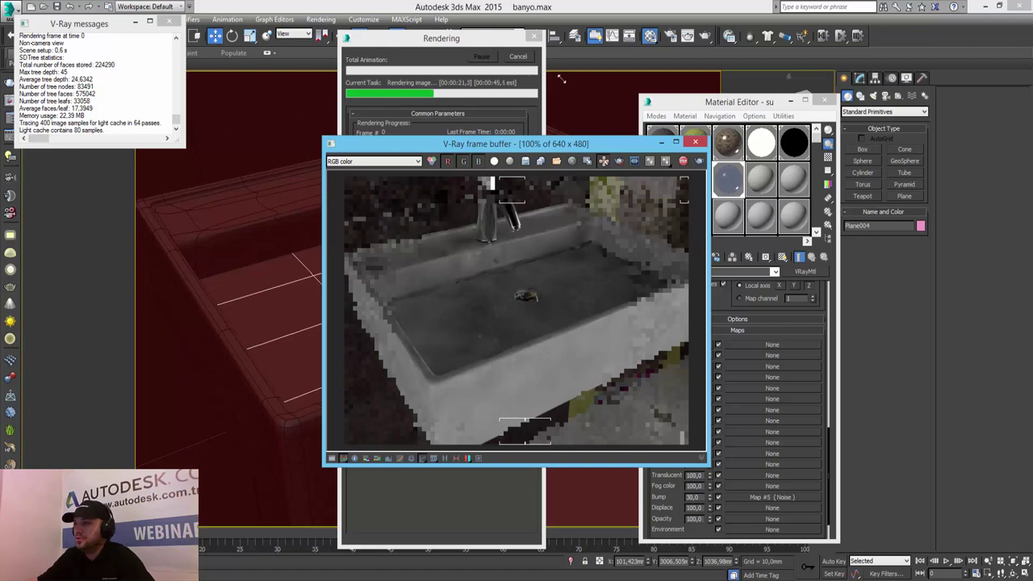
pyautogui.click(517, 56)
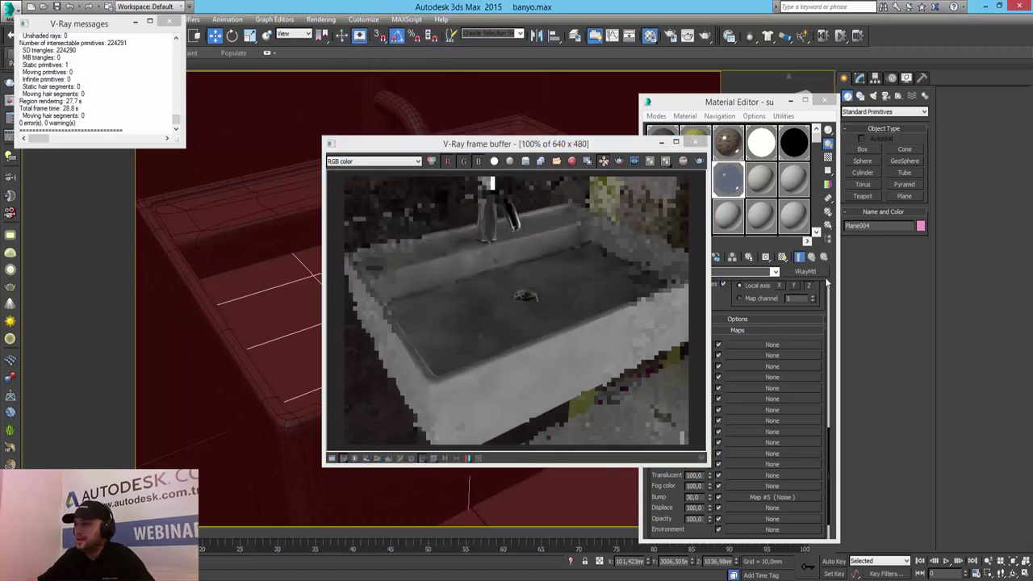
pyautogui.click(658, 506)
pyautogui.scroll(5, 729, 428)
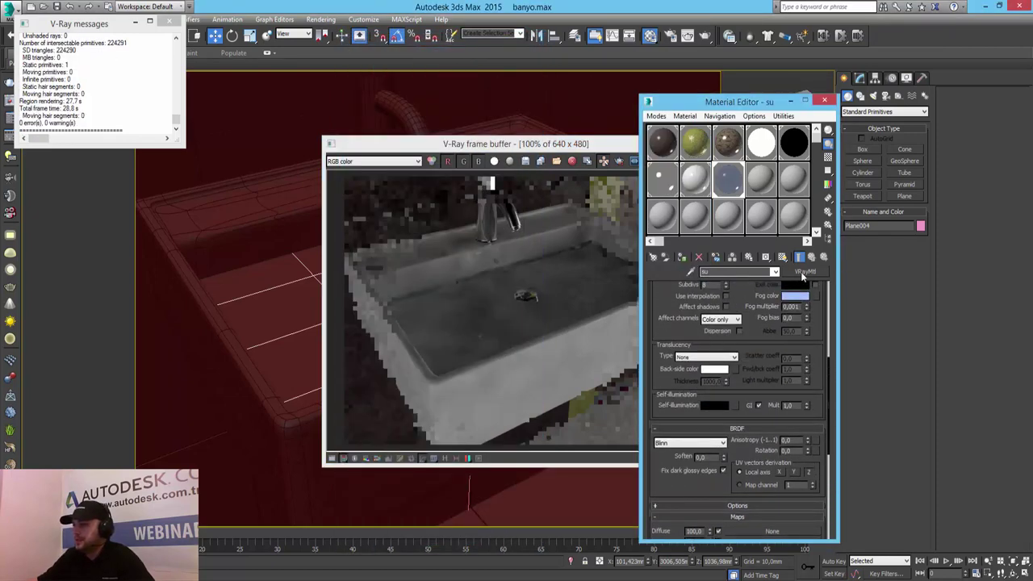
# Check the fog colour and multiplier, then re-render only a region around the sink drain
pyautogui.click(795, 297)
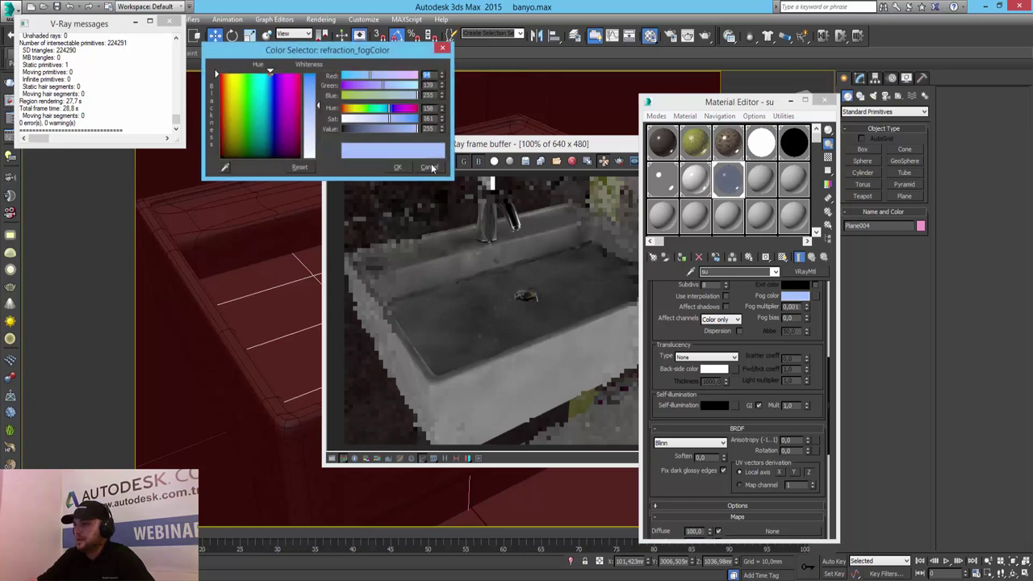
pyautogui.click(430, 167)
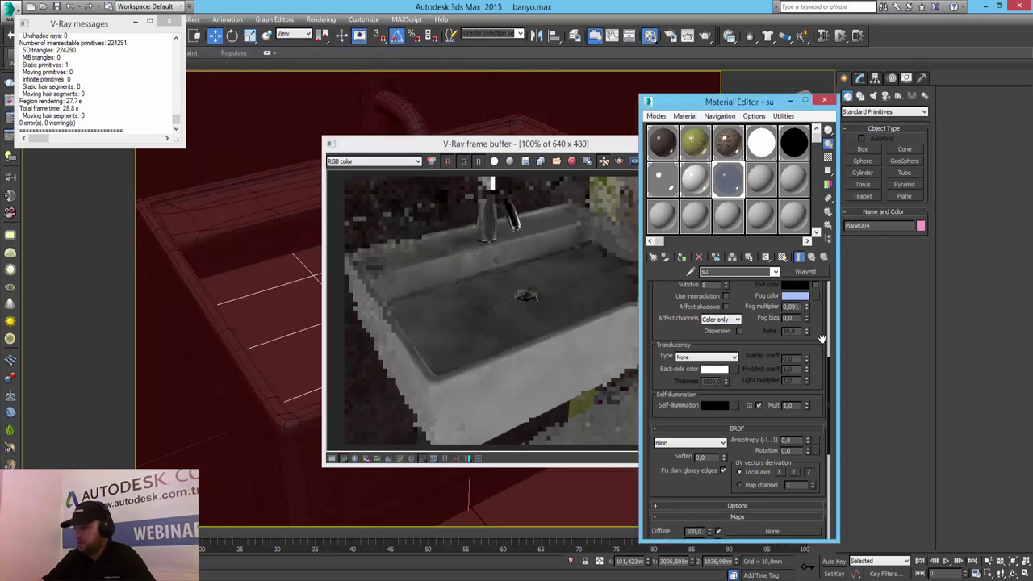
pyautogui.doubleClick(791, 307)
pyautogui.write('0,01')
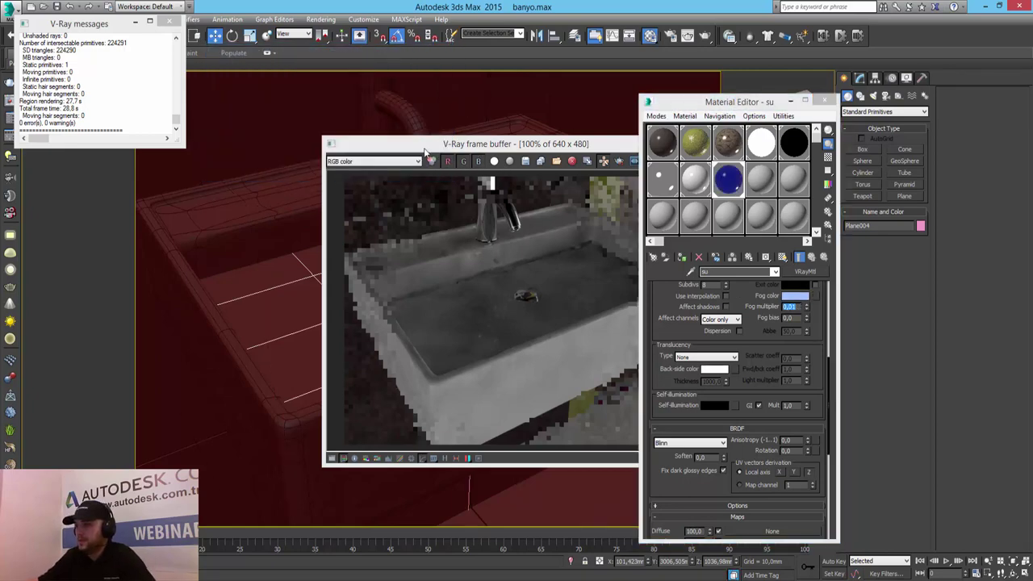
pyautogui.moveTo(636, 144); pyautogui.dragTo(459, 143)
pyautogui.click(441, 160)
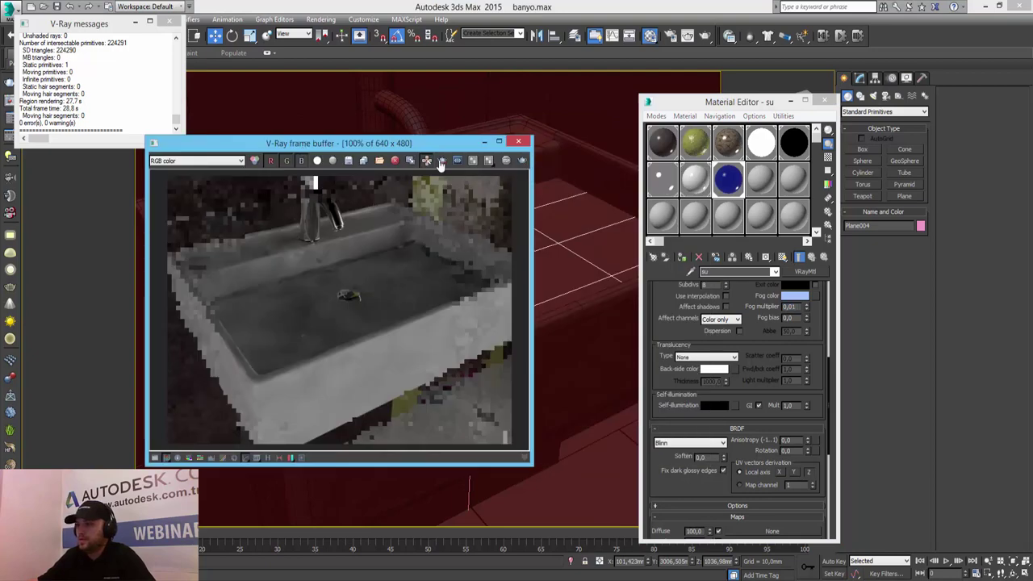
pyautogui.moveTo(263, 283); pyautogui.dragTo(349, 341)
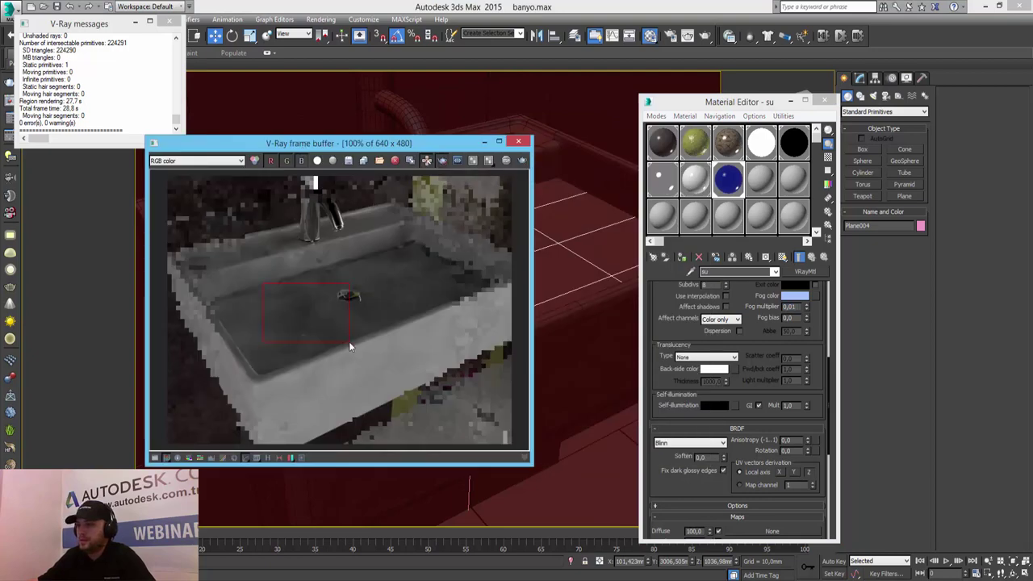
pyautogui.click(521, 161)
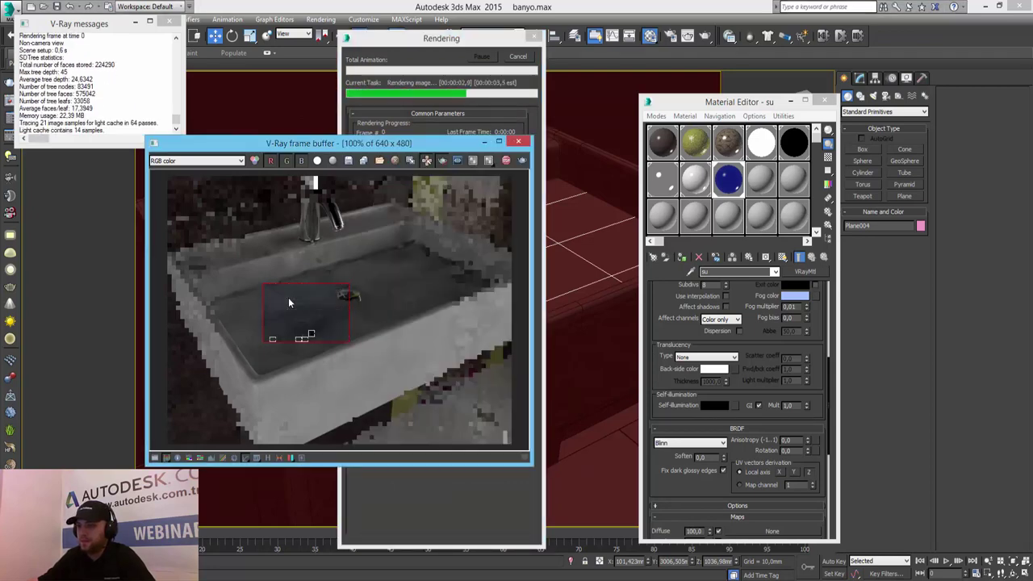
# Adjust the fog colour to saturation 190 and re-render the sink region
pyautogui.click(794, 296)
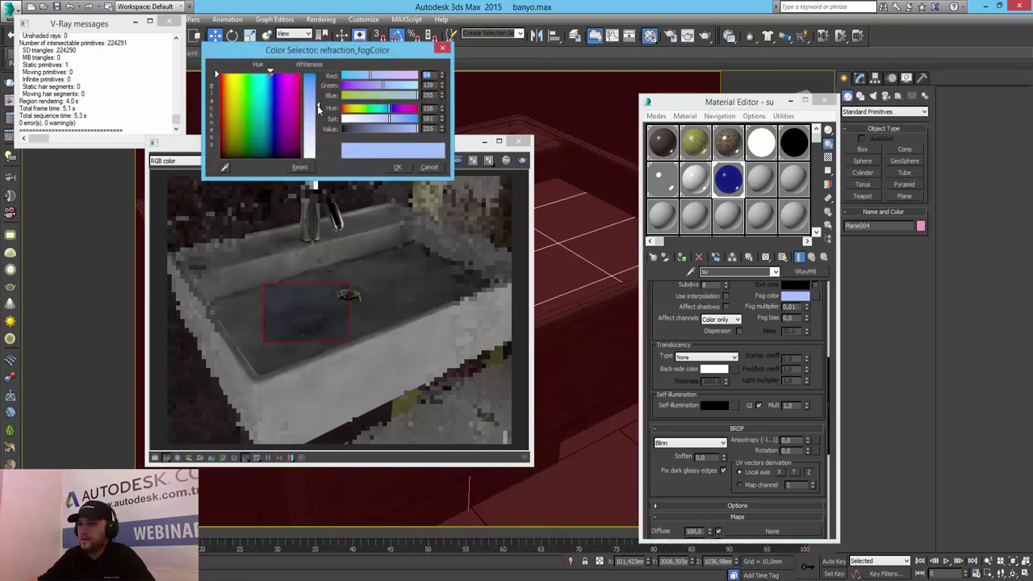
pyautogui.moveTo(319, 109); pyautogui.dragTo(319, 93)
pyautogui.click(397, 166)
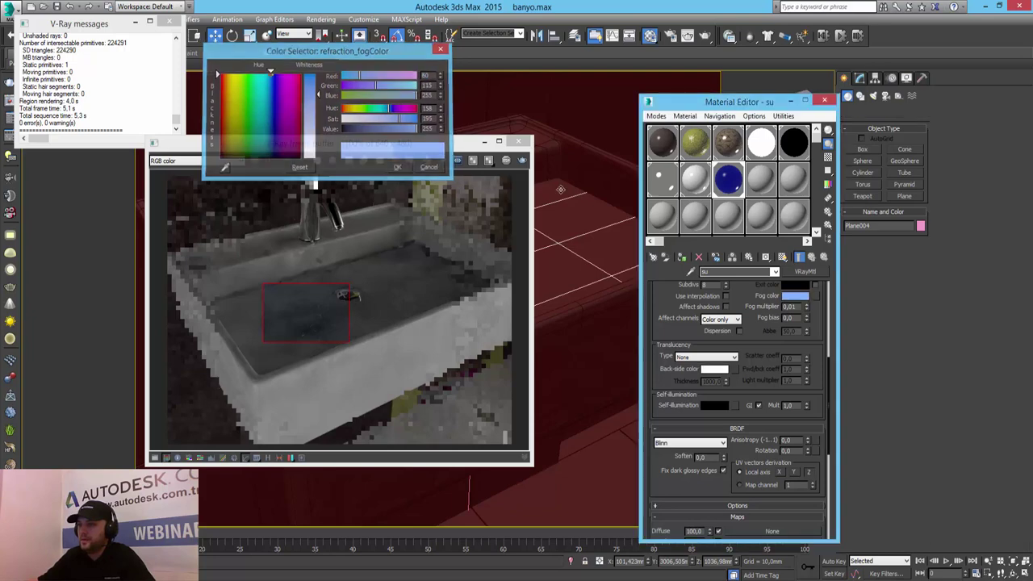
pyautogui.click(523, 163)
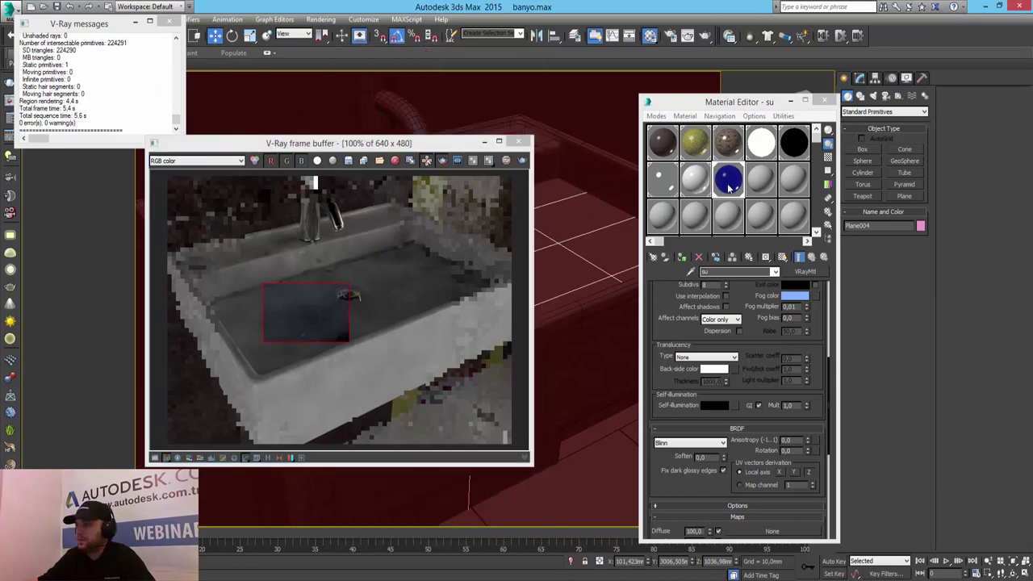
# Shift the fog hue to cyan (126), re-render the sink region, then clear the region
pyautogui.click(795, 295)
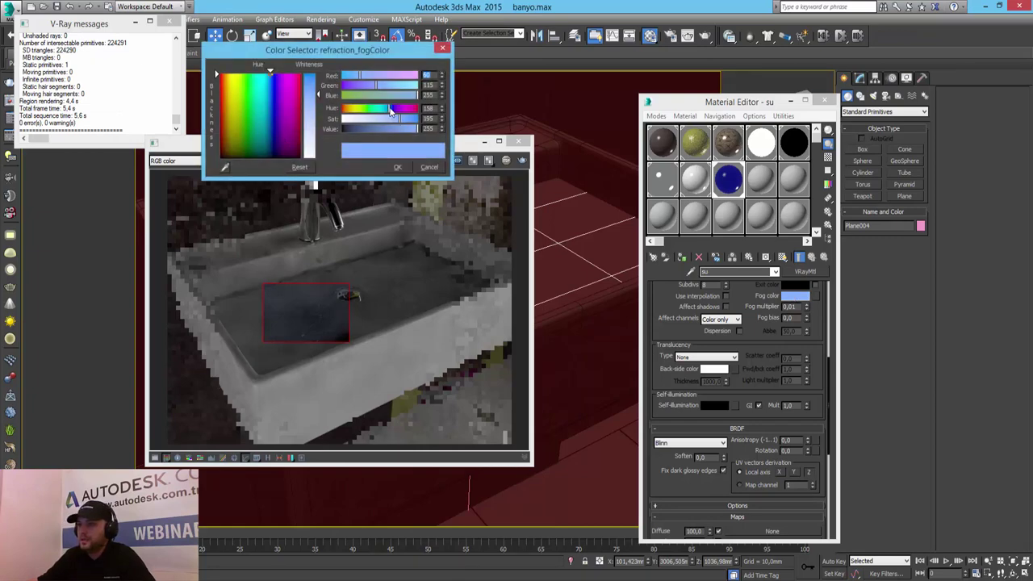
pyautogui.moveTo(391, 110); pyautogui.dragTo(380, 116)
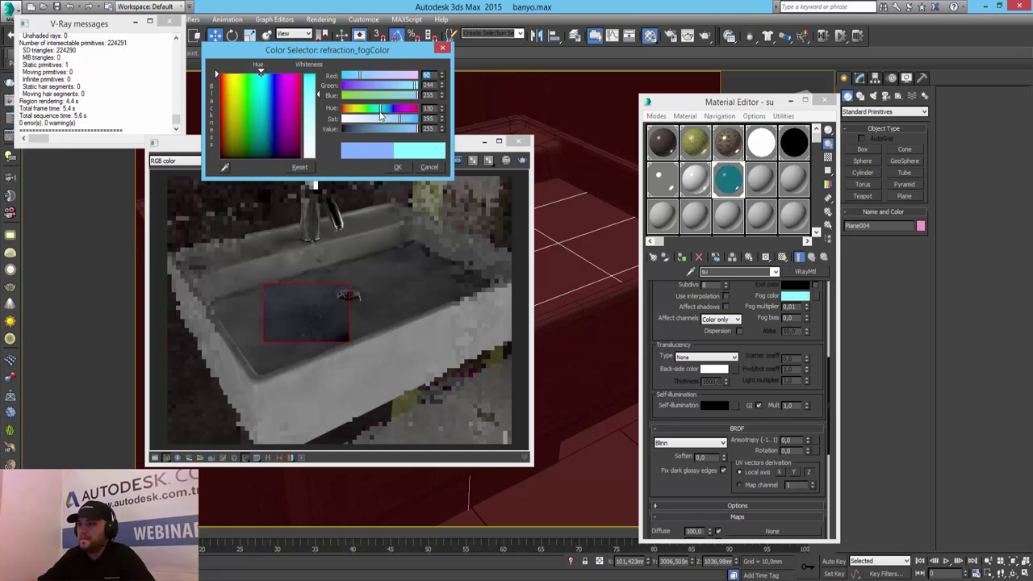
pyautogui.click(398, 167)
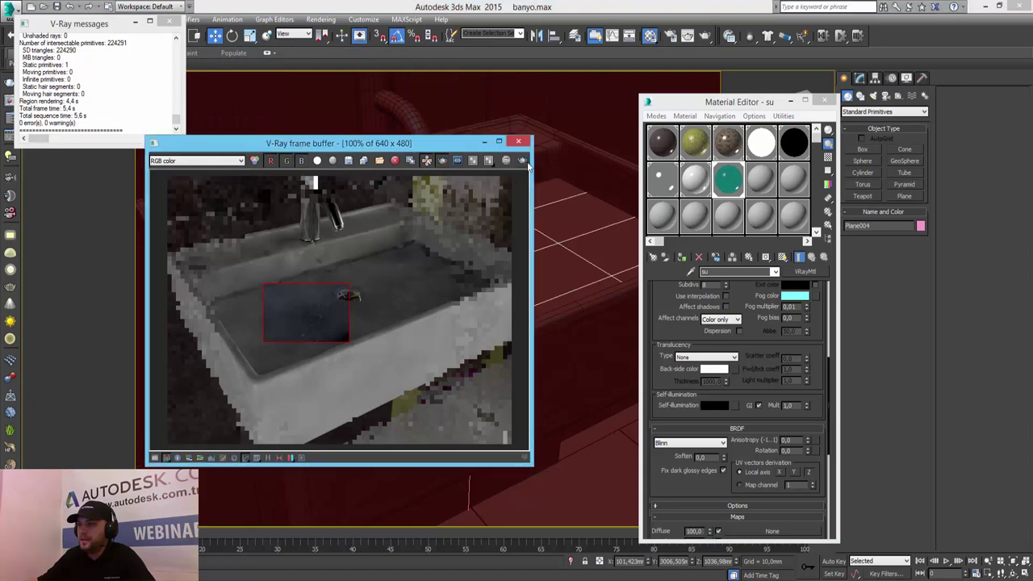
pyautogui.click(507, 160)
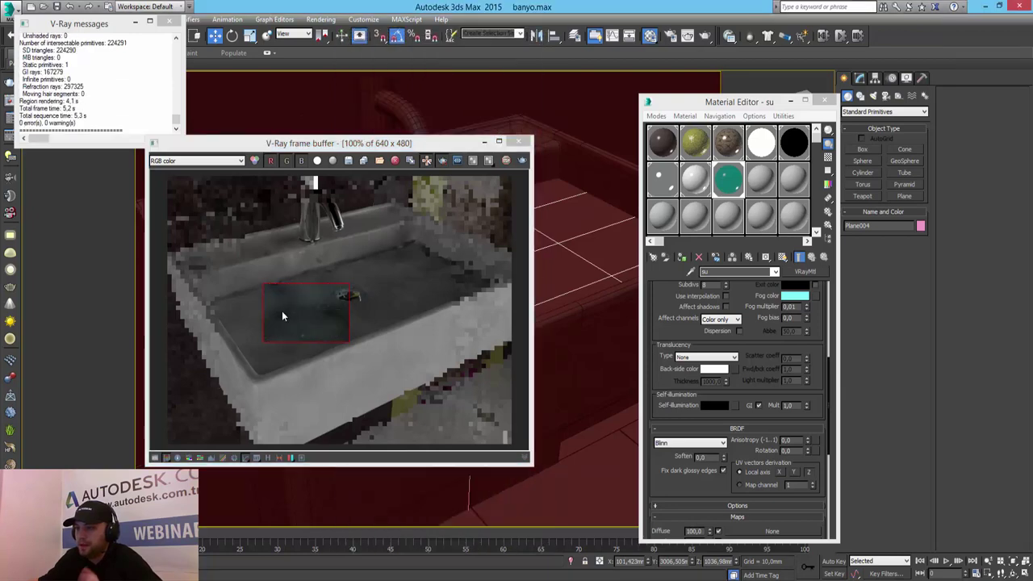
pyautogui.click(442, 161)
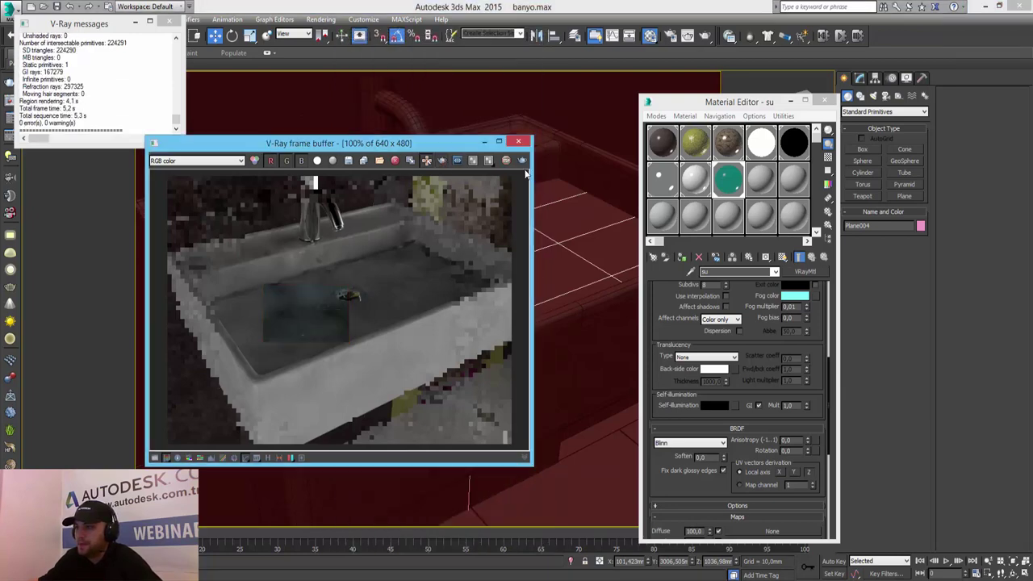
# Render the full frame of the sink with the cyan-fogged su water
pyautogui.click(521, 161)
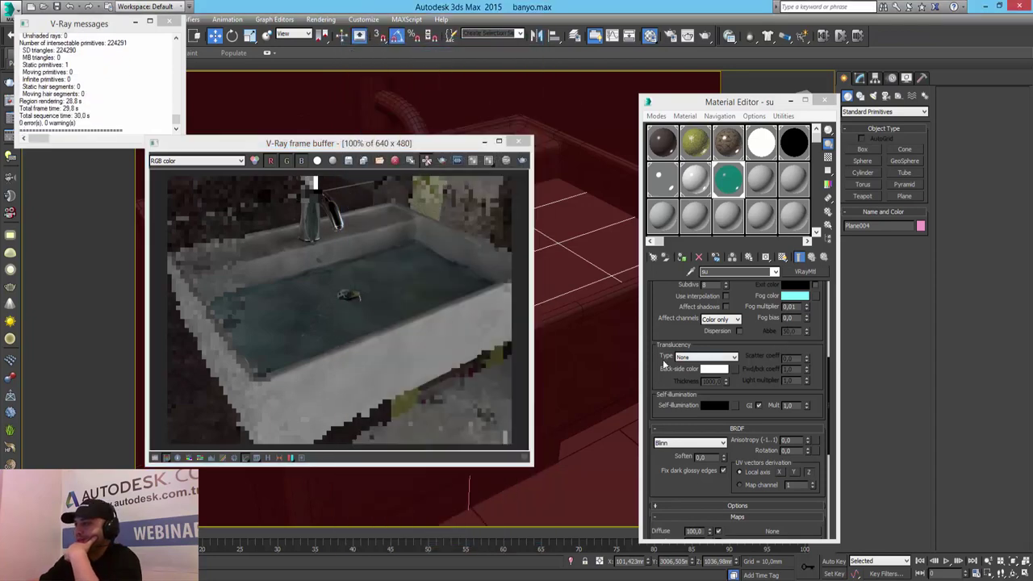
# Lower su's bump amount to 15, render the sink again, and close the V-Ray log
pyautogui.scroll(-5, 662, 360)
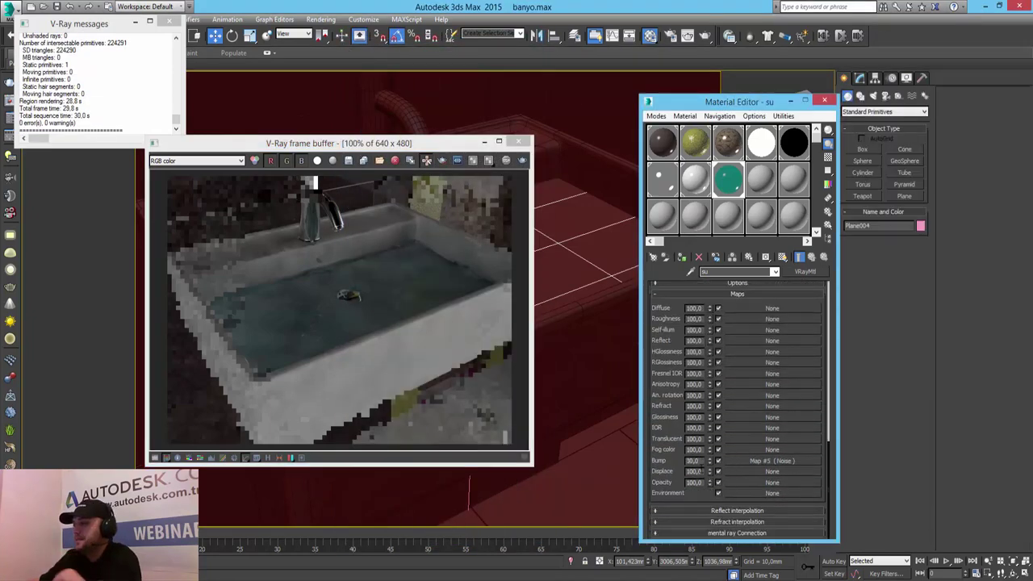
pyautogui.doubleClick(694, 461)
pyautogui.write('15')
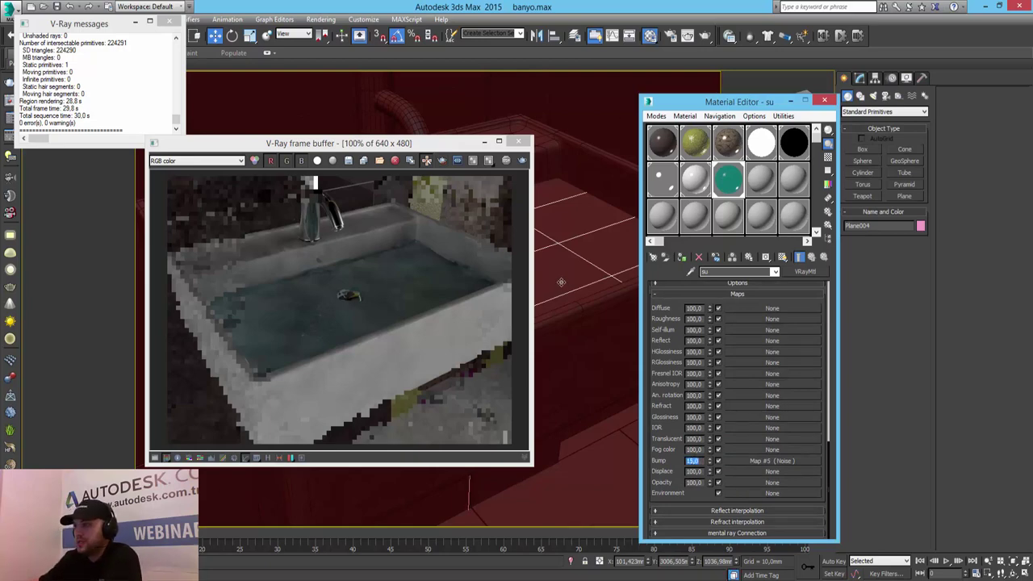
pyautogui.click(522, 160)
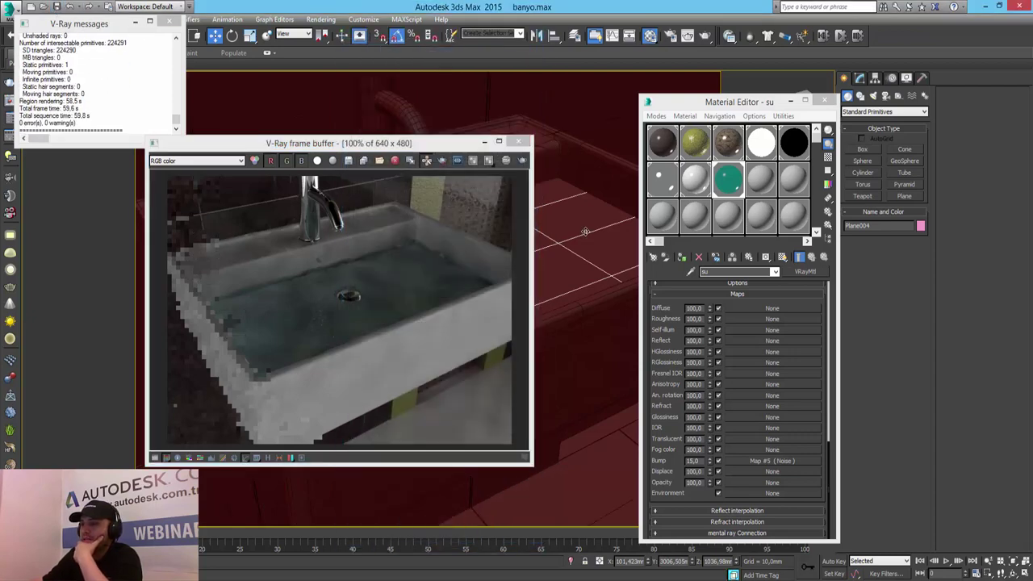
pyautogui.click(166, 22)
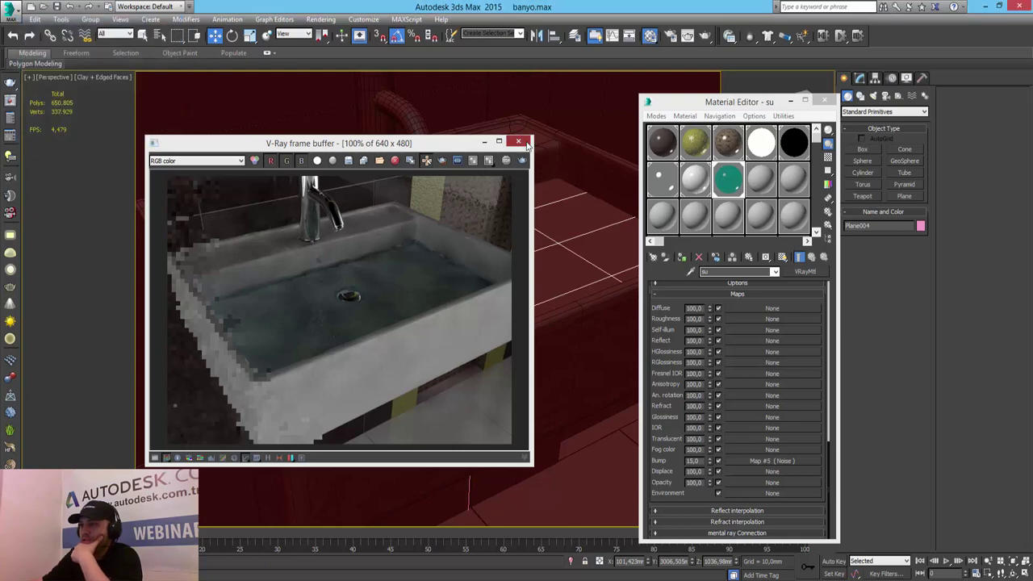
# Close the render window and turn the 10 - Default slot into a VRayMtl
pyautogui.click(524, 143)
pyautogui.click(759, 179)
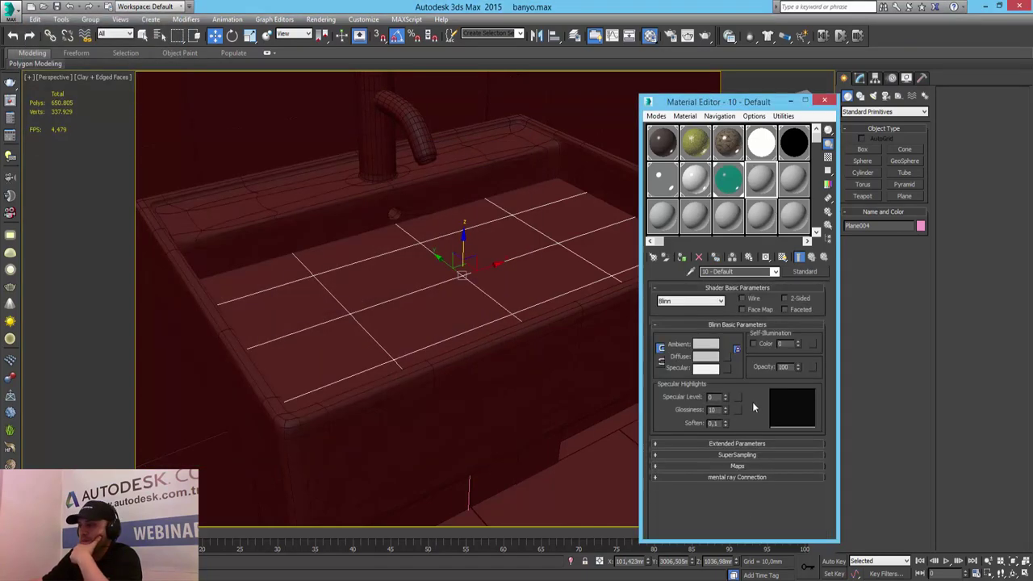
pyautogui.click(807, 272)
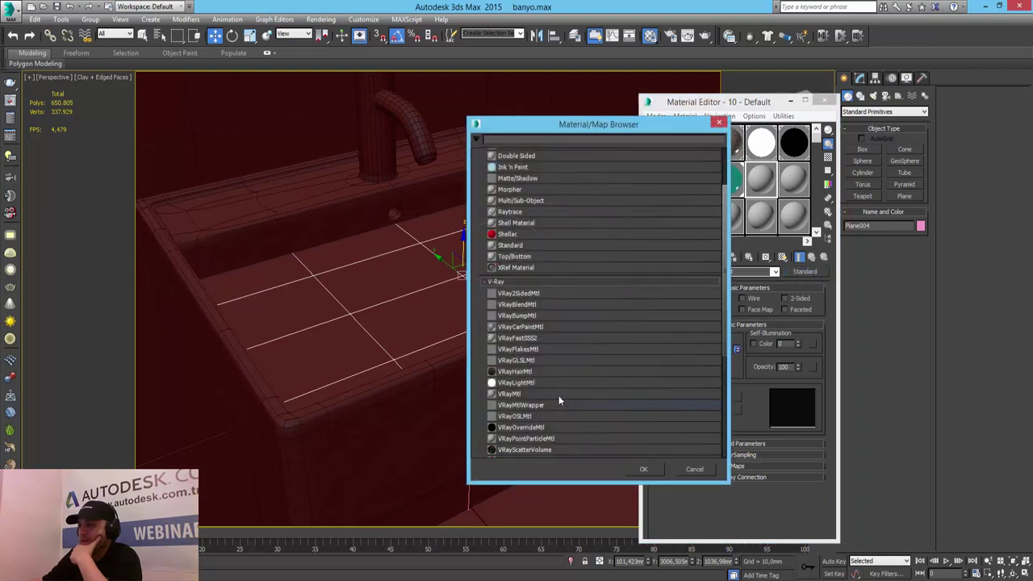
pyautogui.doubleClick(535, 393)
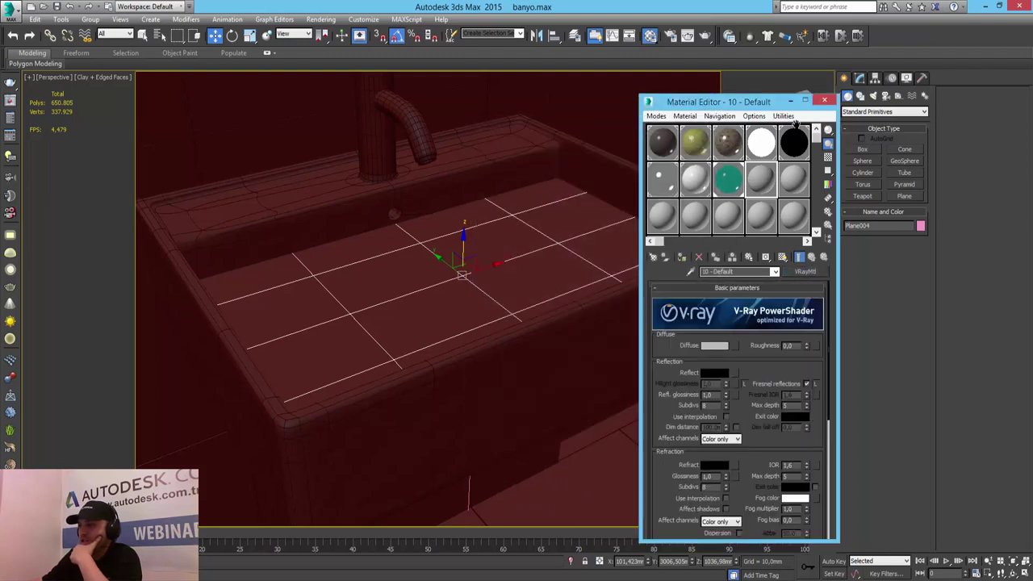
pyautogui.click(790, 100)
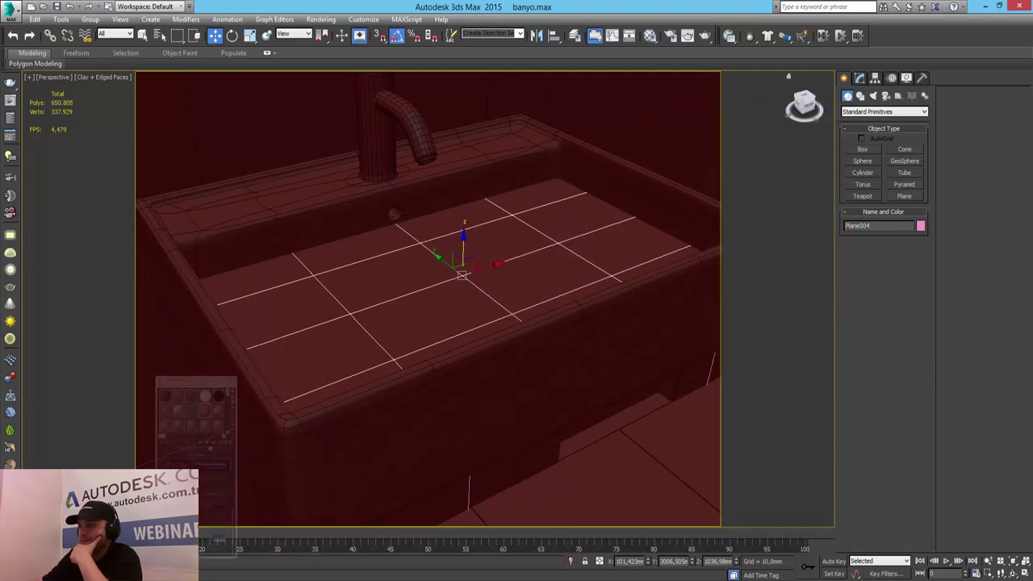
# Switch back to four viewports and select the tiled plane Plane002
pyautogui.click(1023, 572)
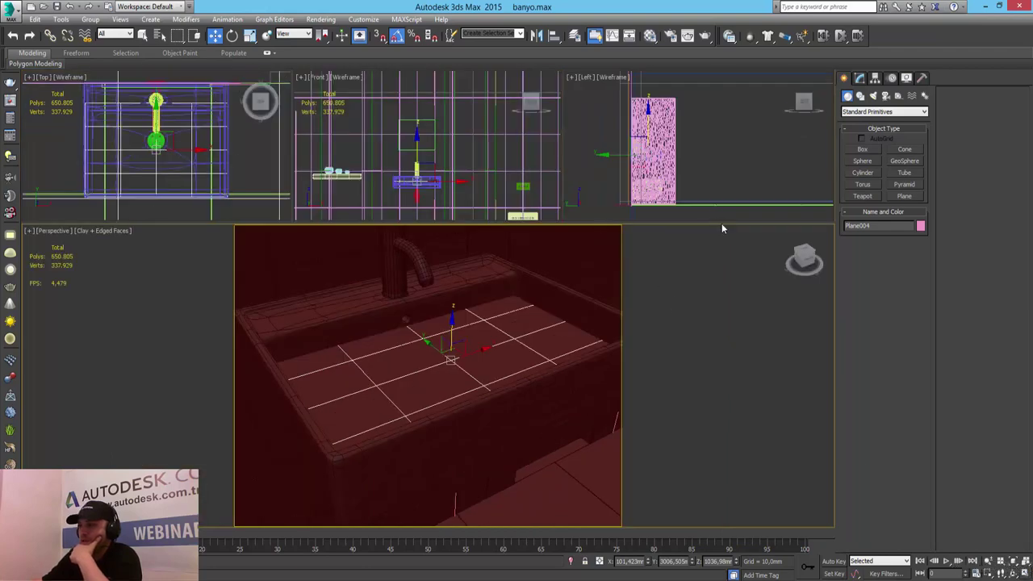
pyautogui.click(736, 156)
pyautogui.scroll(-5, 739, 150)
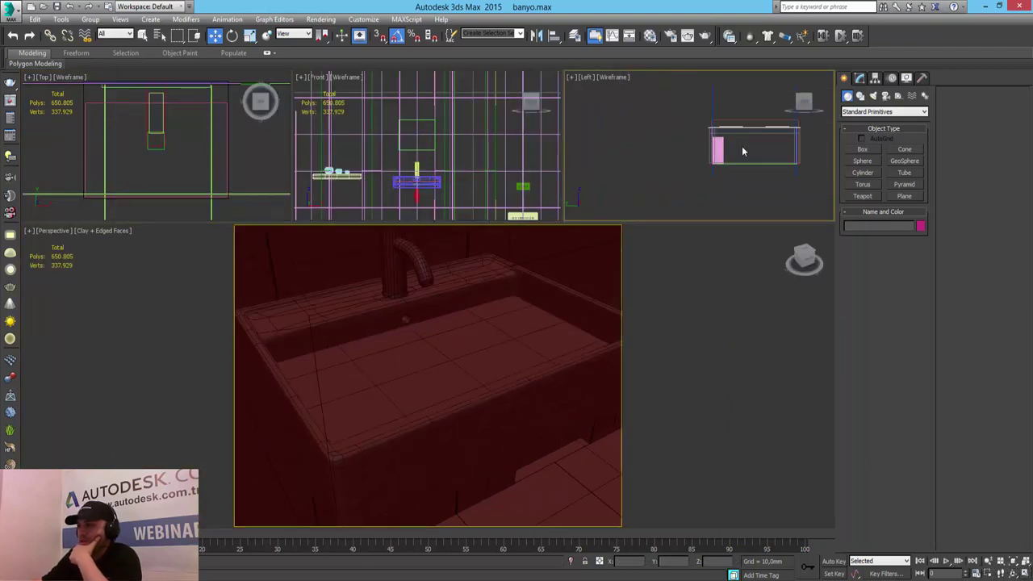
pyautogui.scroll(2, 682, 146)
pyautogui.click(695, 159)
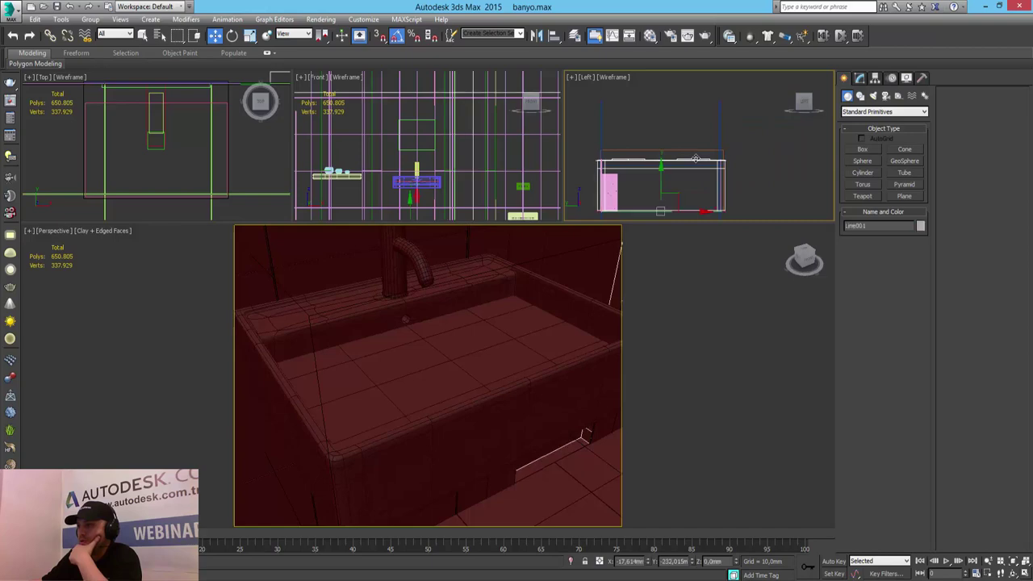
pyautogui.click(696, 159)
pyautogui.scroll(-2, 684, 152)
pyautogui.scroll(-1, 682, 161)
pyautogui.click(662, 185)
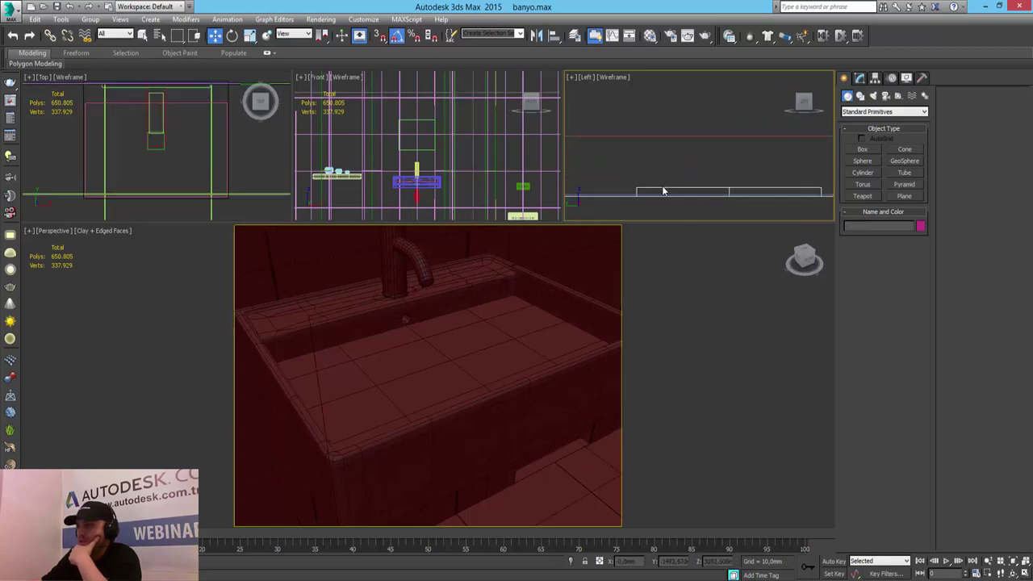
pyautogui.click(663, 192)
# Isolate Plane002 in a maximized, shaded Perspective view and orbit beneath it
pyautogui.rightClick(660, 185)
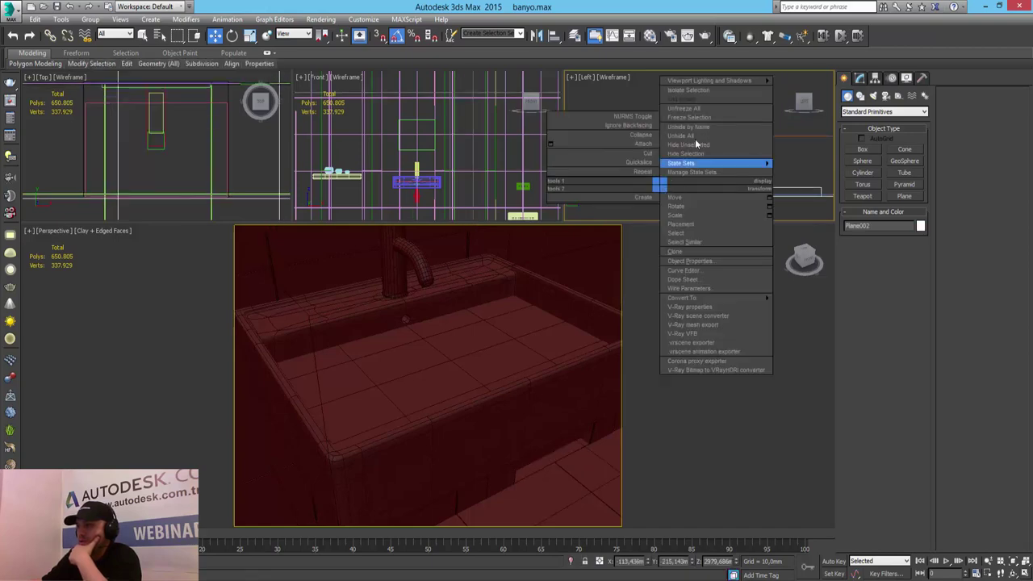
pyautogui.click(689, 90)
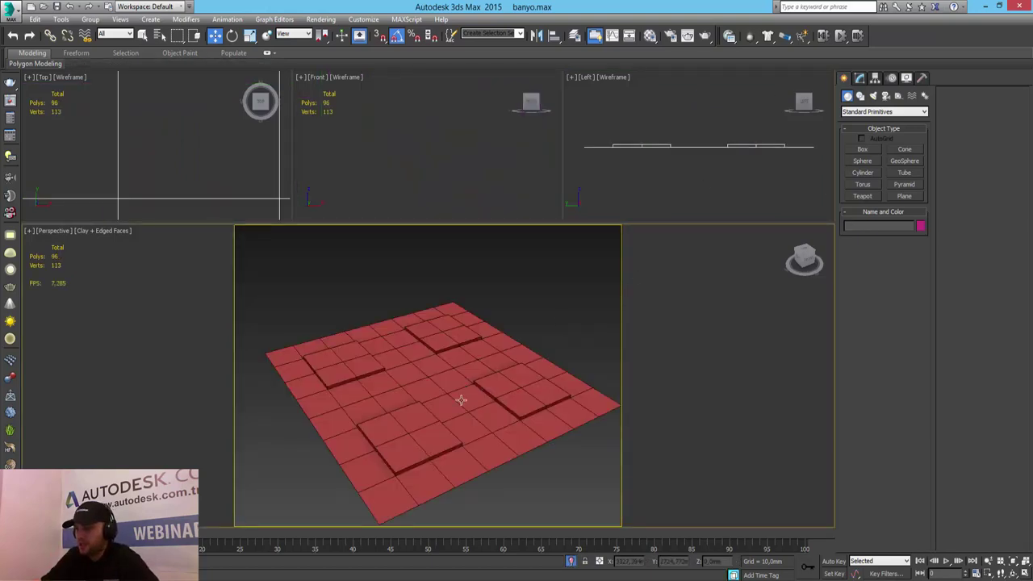
pyautogui.hotkey('alt', 'w')
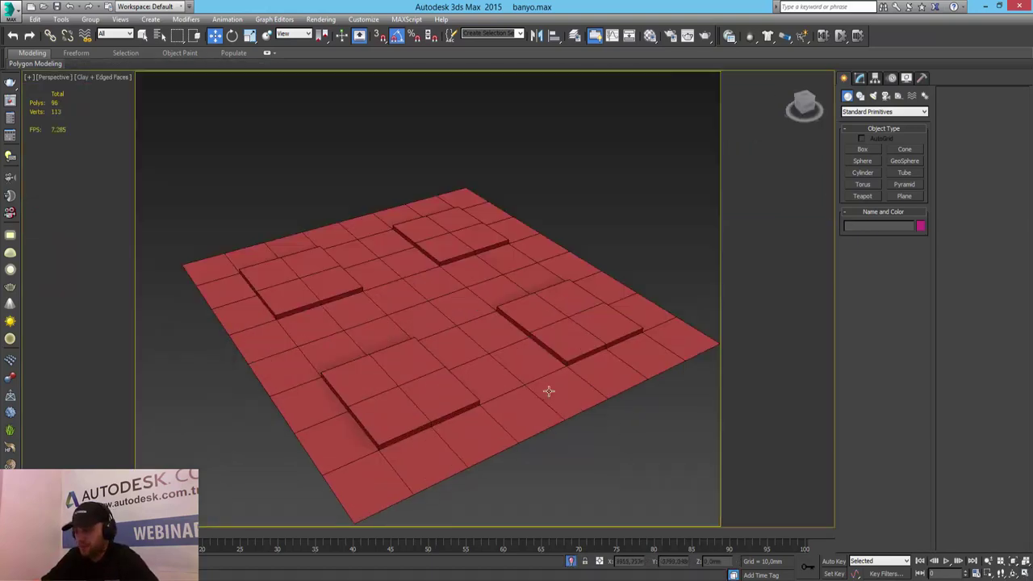
pyautogui.click(82, 77)
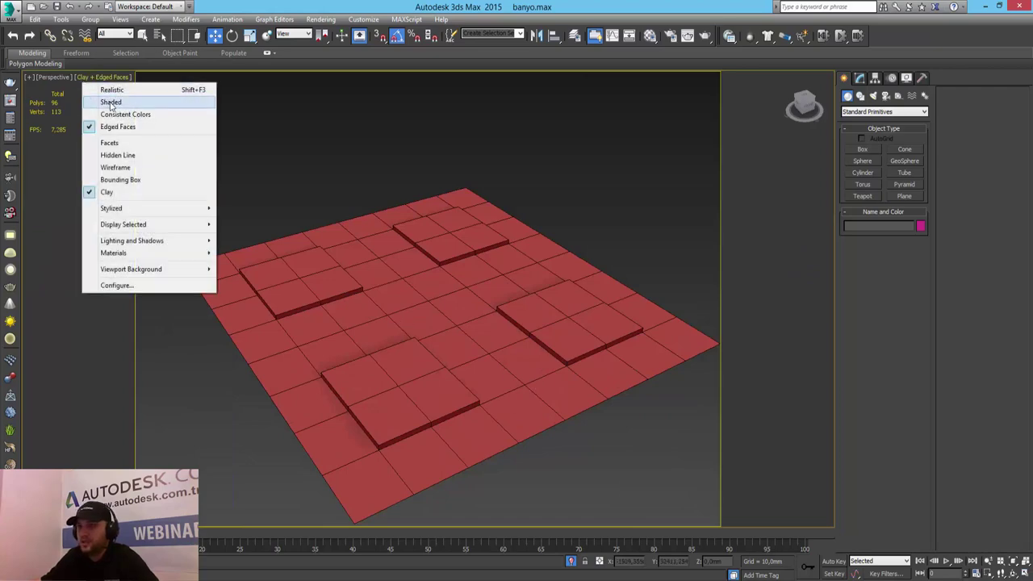
pyautogui.click(111, 99)
pyautogui.keyDown('alt'); pyautogui.moveTo(490, 411); pyautogui.dragTo(609, 267, button='middle'); pyautogui.keyUp('alt')
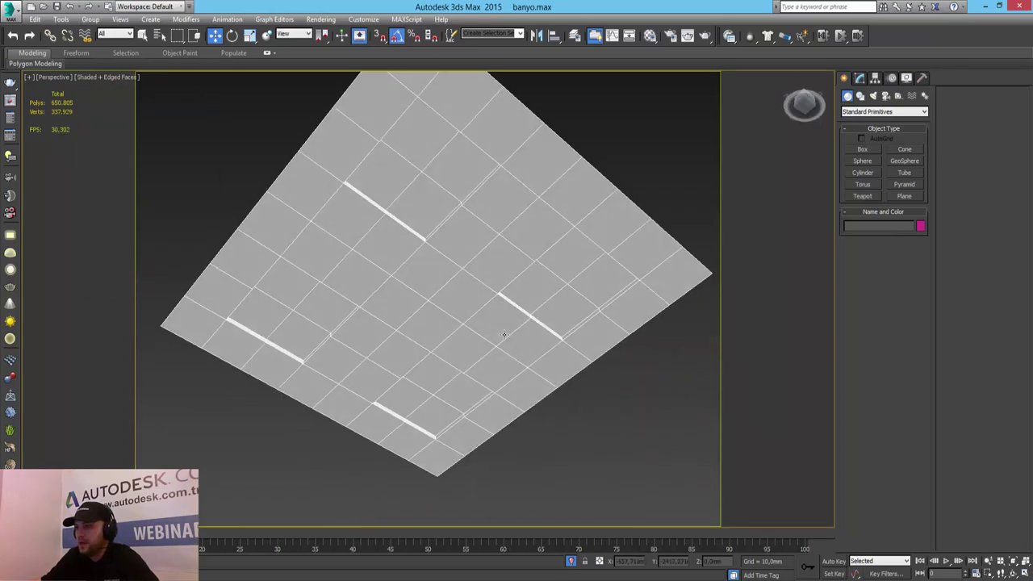
# Enter Polygon mode on Plane002 with its 16 recessed panels selected
pyautogui.click(860, 78)
pyautogui.click(498, 245)
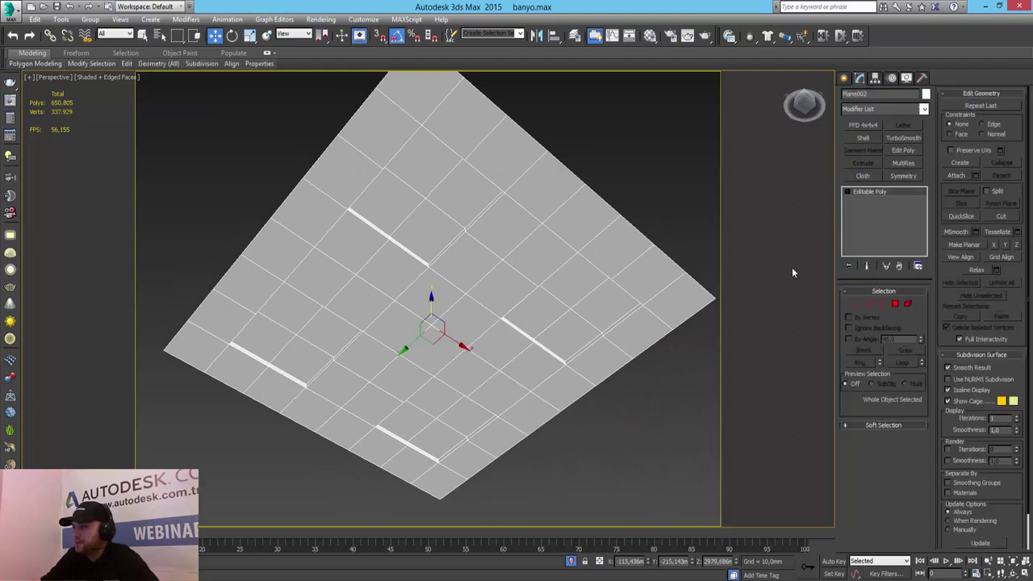
pyautogui.click(895, 303)
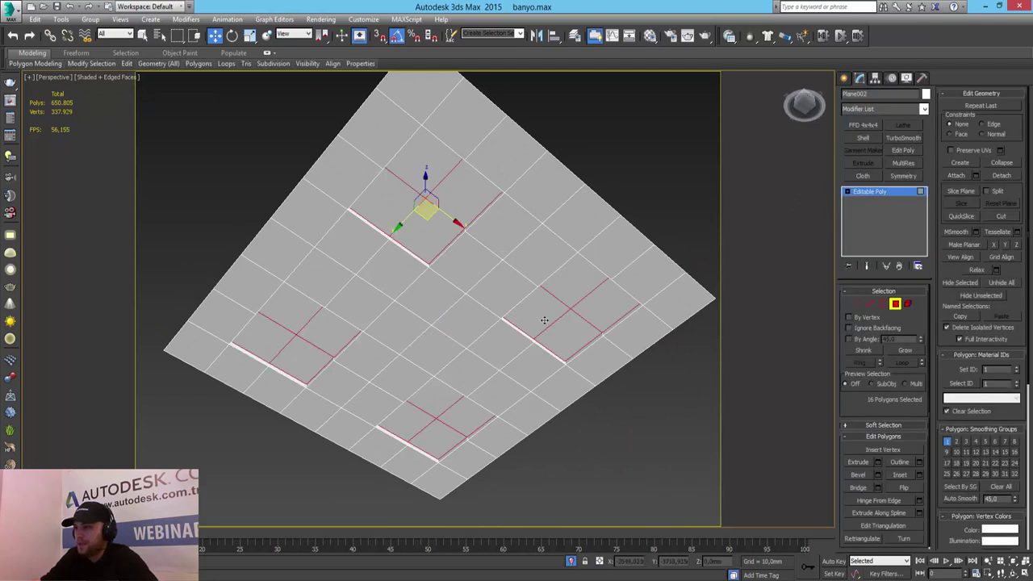
# Change 10 - Default to a VRayLightMtl and assign it to the selected panels
pyautogui.press('m')
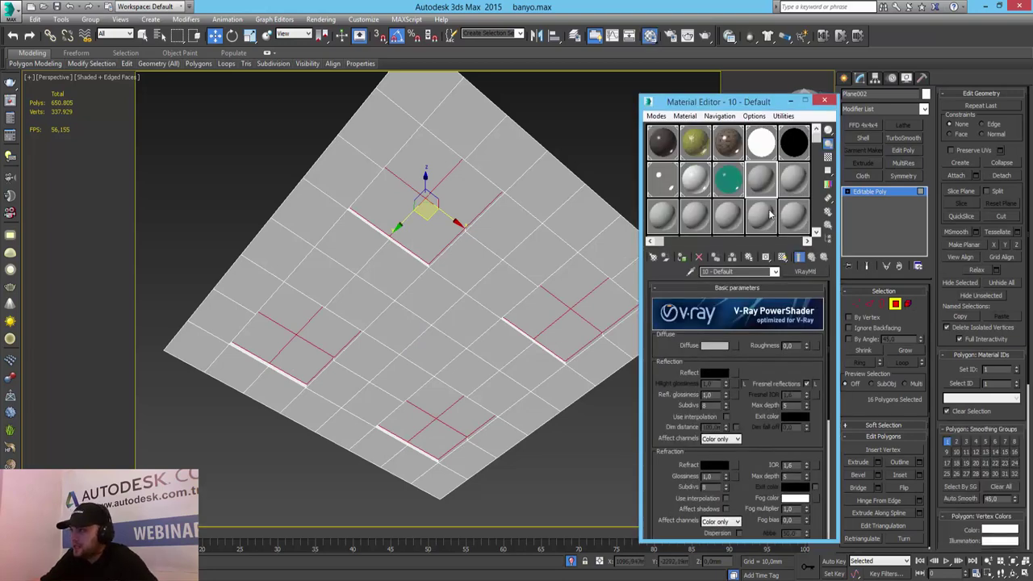
pyautogui.click(807, 275)
pyautogui.doubleClick(531, 384)
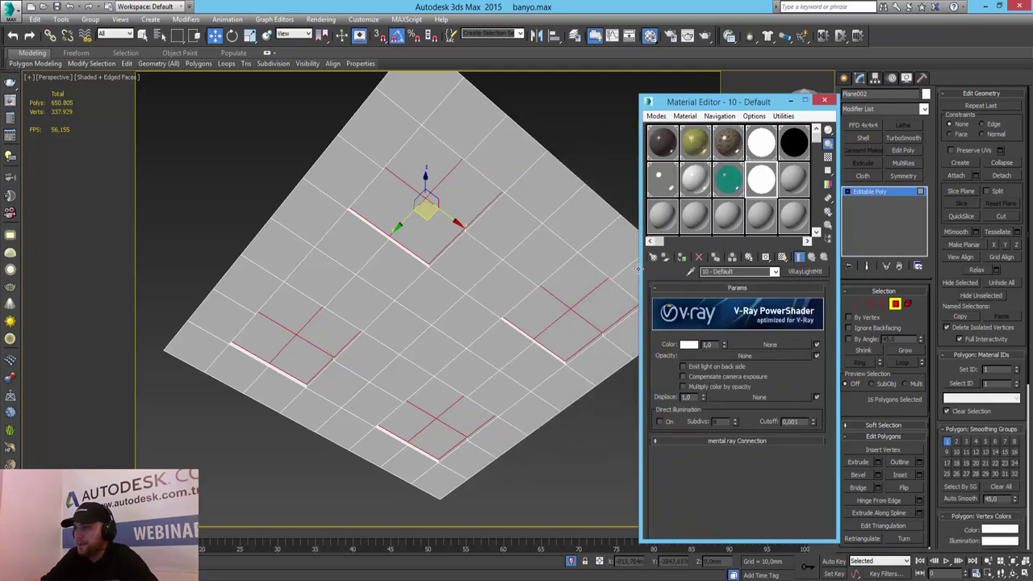
pyautogui.click(682, 257)
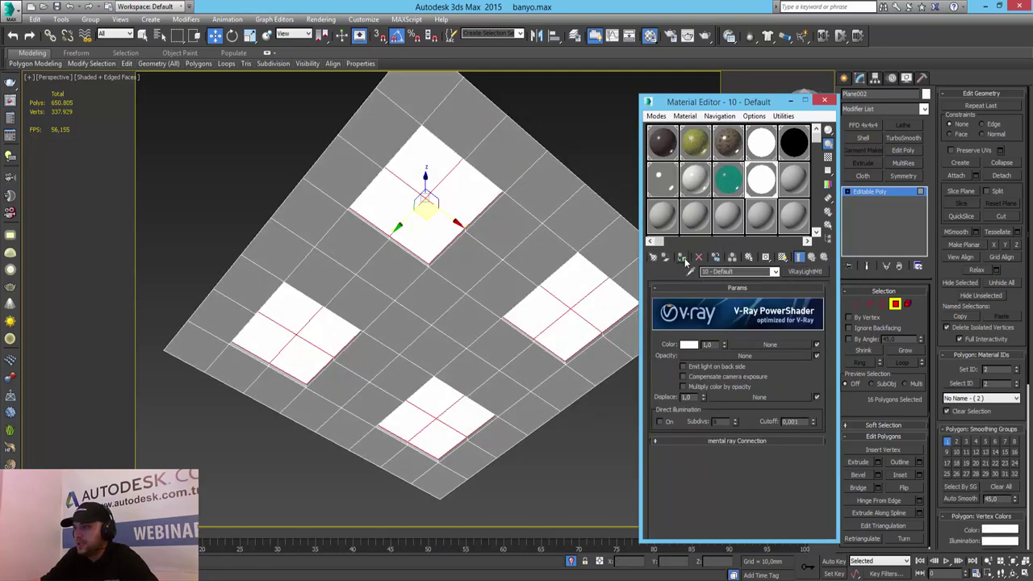
pyautogui.click(894, 304)
# End the isolation to show the whole bathroom and look through Camera001
pyautogui.rightClick(223, 129)
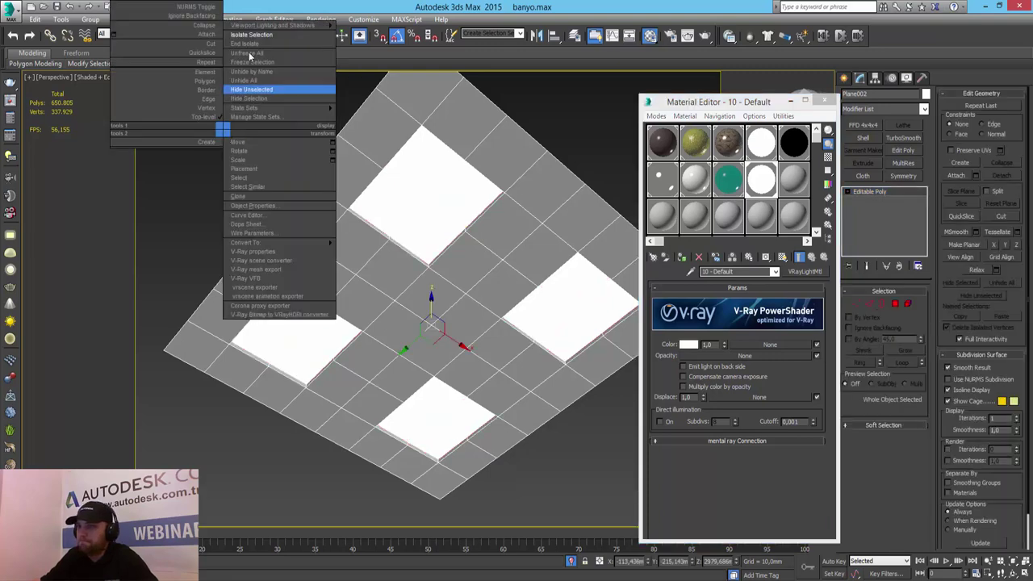
pyautogui.click(252, 44)
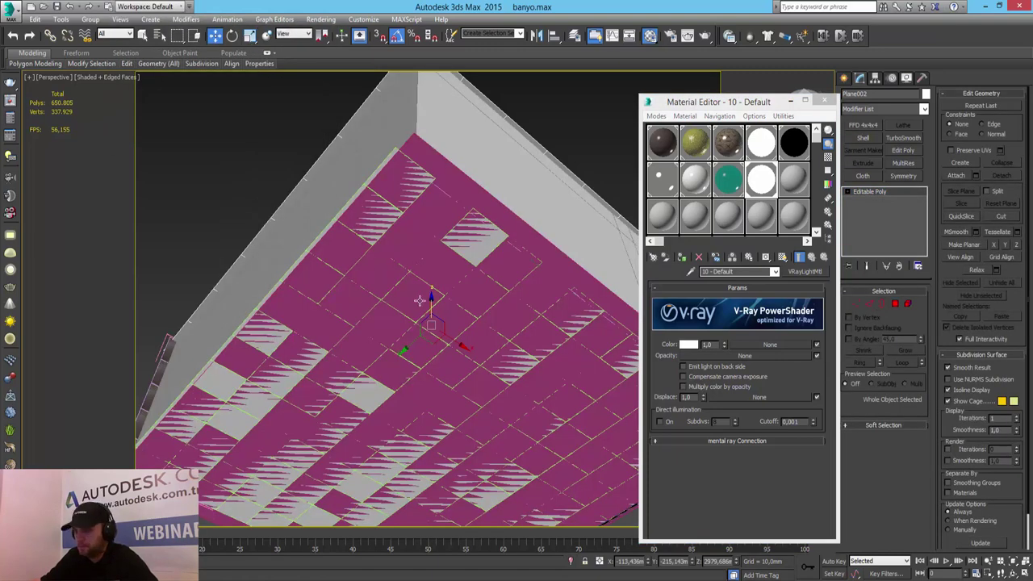
pyautogui.press('c')
# Reframe Camera001 closer to the sink wall with stronger perspective and the toilet in frame
pyautogui.click(989, 562)
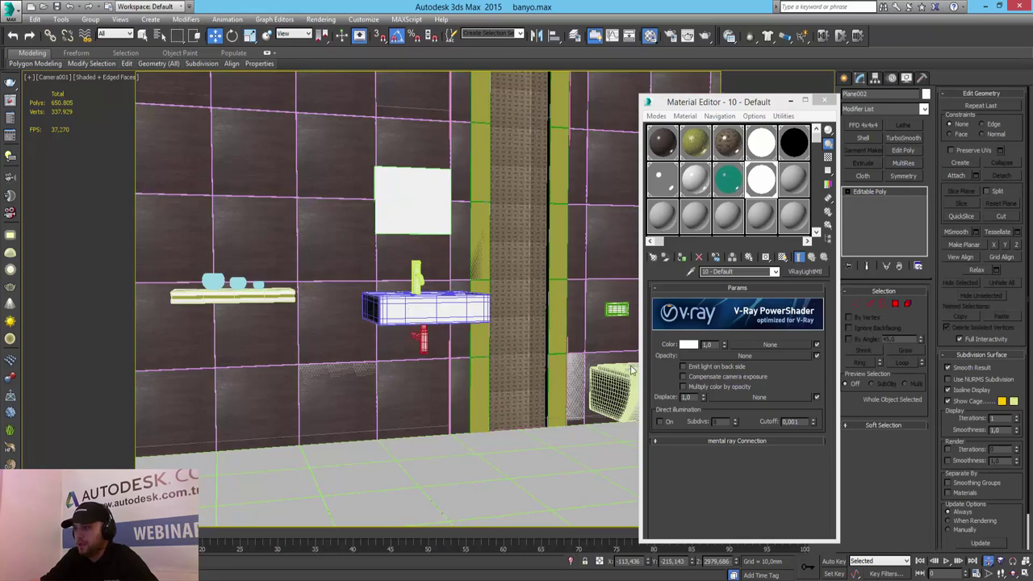
pyautogui.moveTo(409, 306)
pyautogui.mouseDown()
pyautogui.moveTo(682, 170)
pyautogui.moveTo(791, 93)
pyautogui.moveTo(944, 103)
pyautogui.mouseUp()
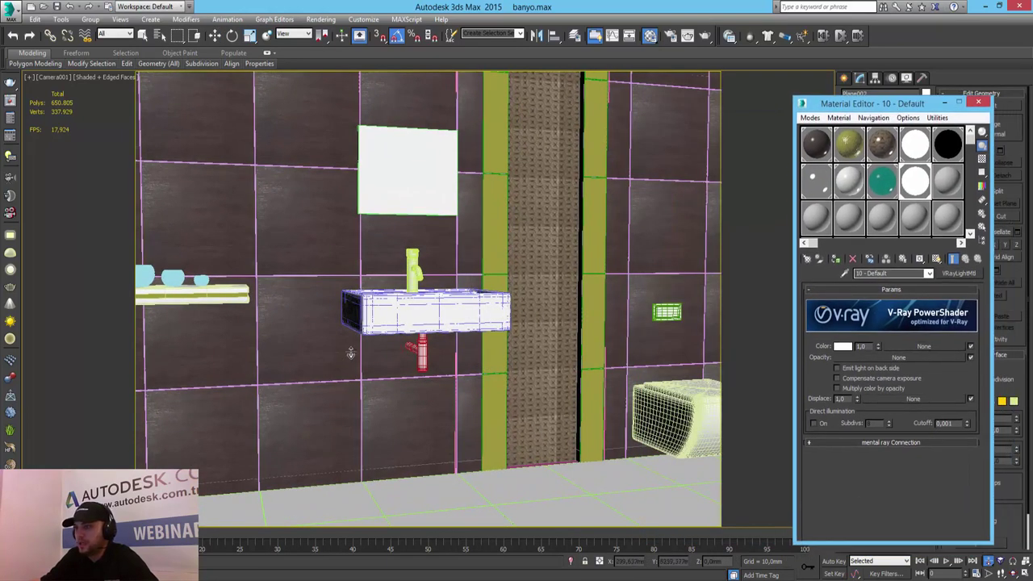
pyautogui.moveTo(417, 386); pyautogui.dragTo(416, 339)
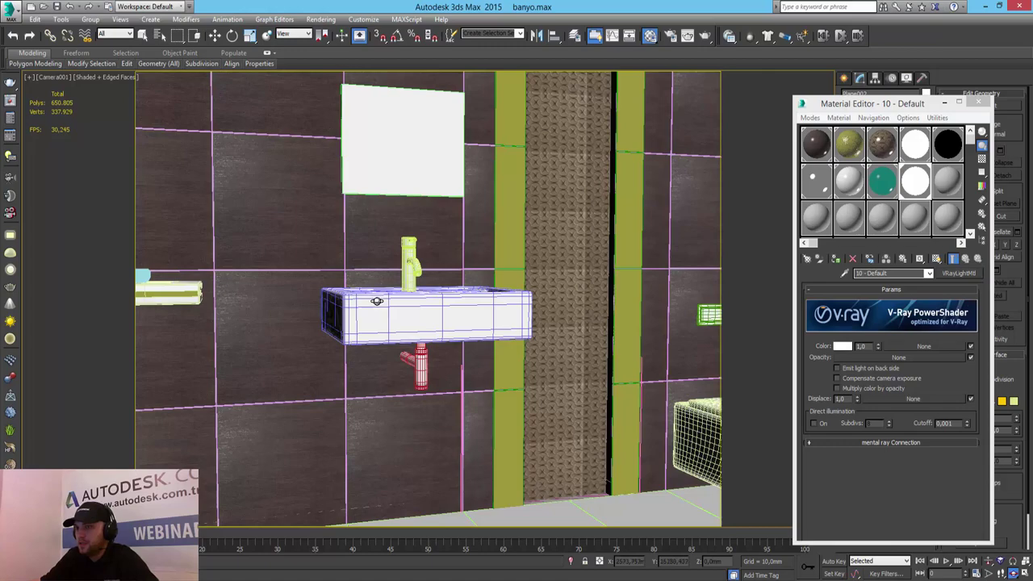
pyautogui.keyDown('alt'); pyautogui.moveTo(373, 302); pyautogui.dragTo(380, 308, button='middle'); pyautogui.keyUp('alt')
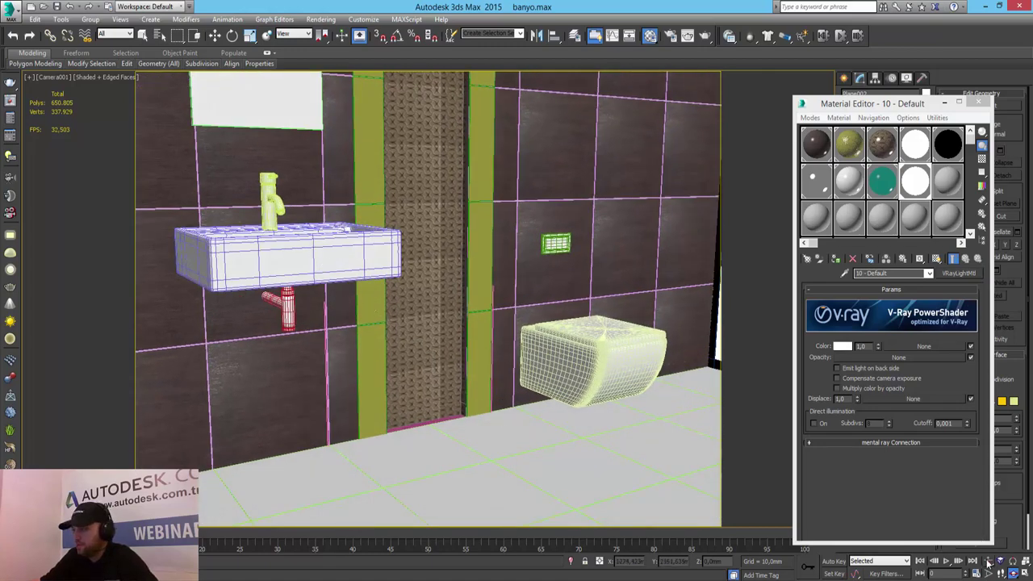
pyautogui.moveTo(252, 261)
pyautogui.keyDown('alt'); pyautogui.mouseDown(button='middle')
pyautogui.moveTo(265, 232)
pyautogui.moveTo(276, 288)
pyautogui.moveTo(358, 468)
pyautogui.moveTo(321, 337)
pyautogui.moveTo(344, 392)
pyautogui.mouseUp(button='middle'); pyautogui.keyUp('alt')
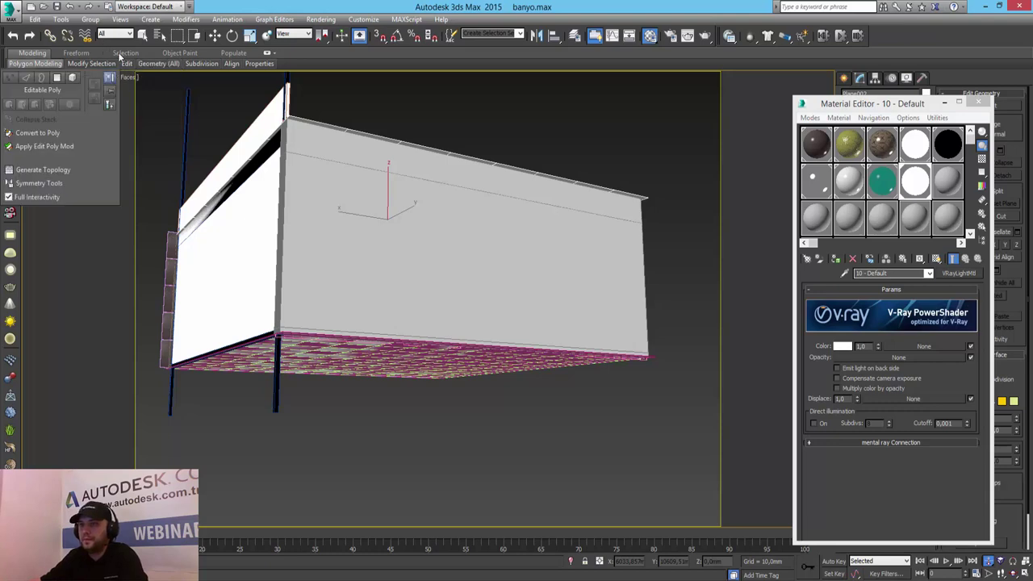
pyautogui.scroll(3, 406, 337)
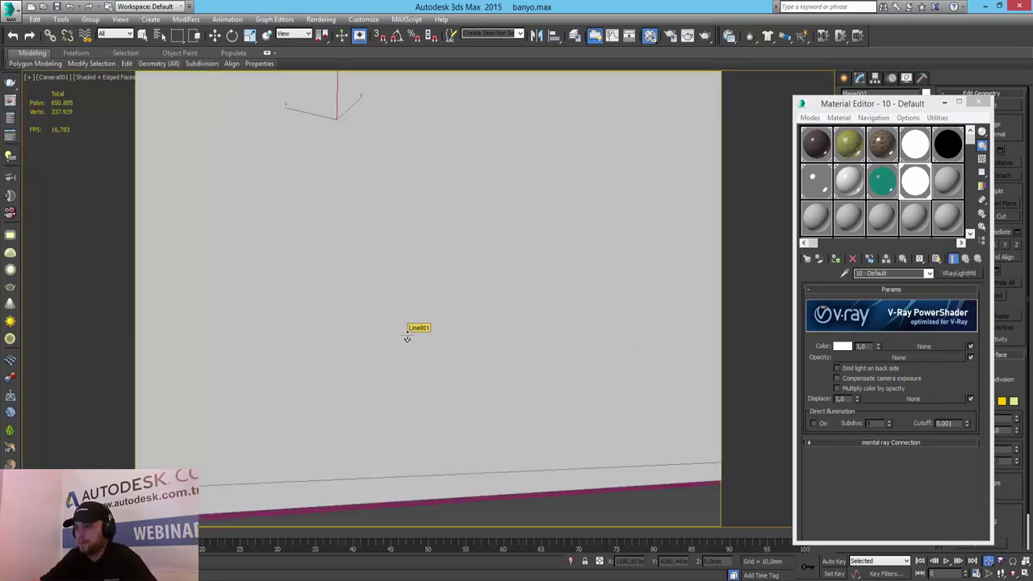
pyautogui.scroll(3, 406, 337)
pyautogui.scroll(2, 406, 337)
pyautogui.scroll(3, 406, 337)
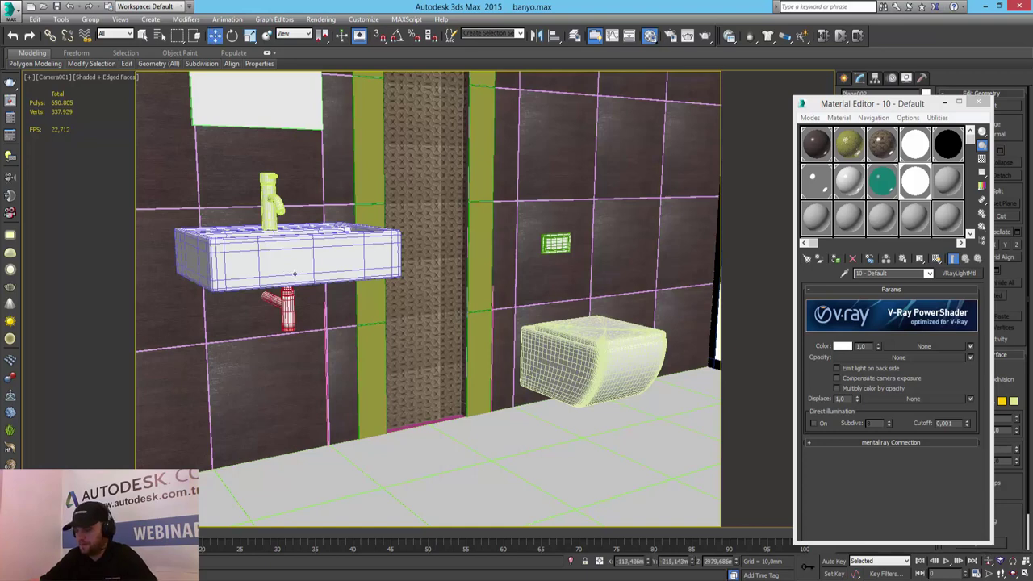
# Select the sink and orbit a perspective view around it from above
pyautogui.press('p')
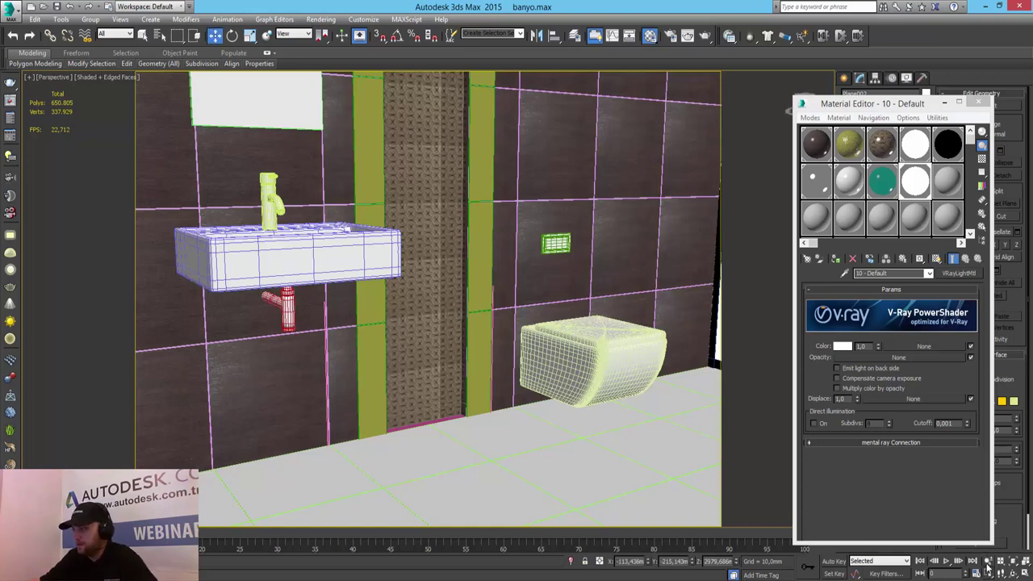
pyautogui.click(986, 564)
pyautogui.moveTo(266, 264); pyautogui.dragTo(271, 258)
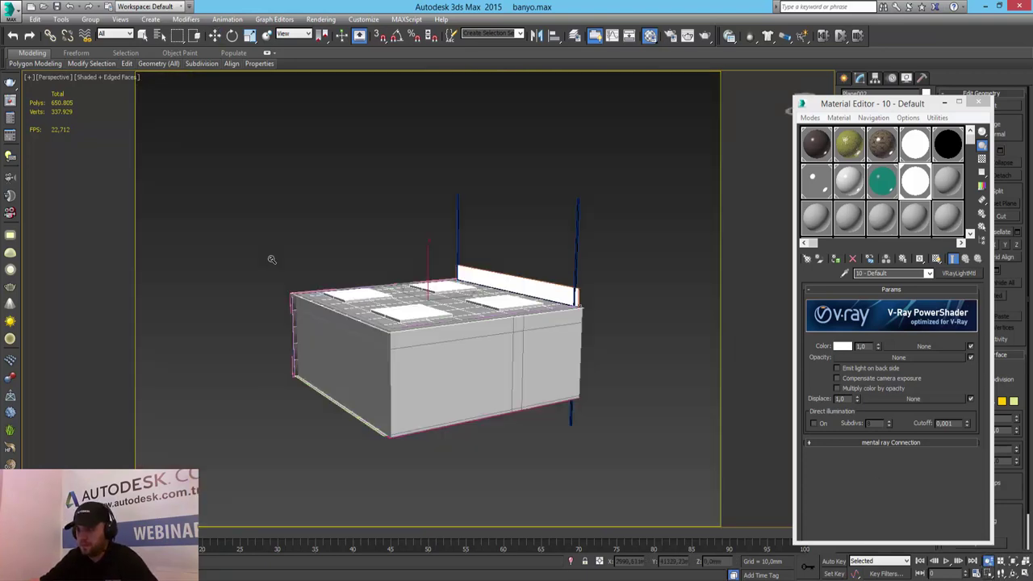
pyautogui.press('w')
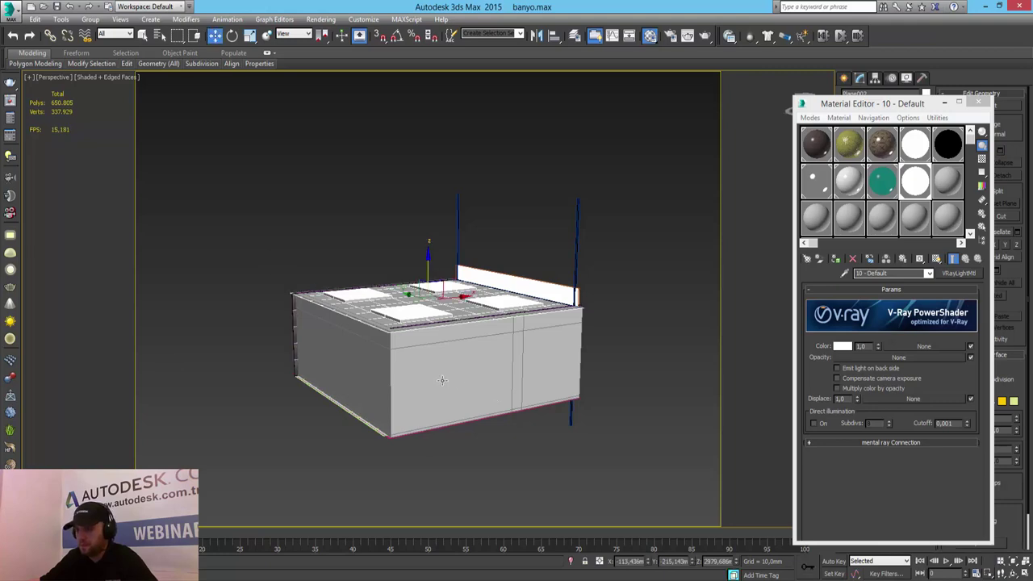
pyautogui.click(440, 381)
pyautogui.press('c')
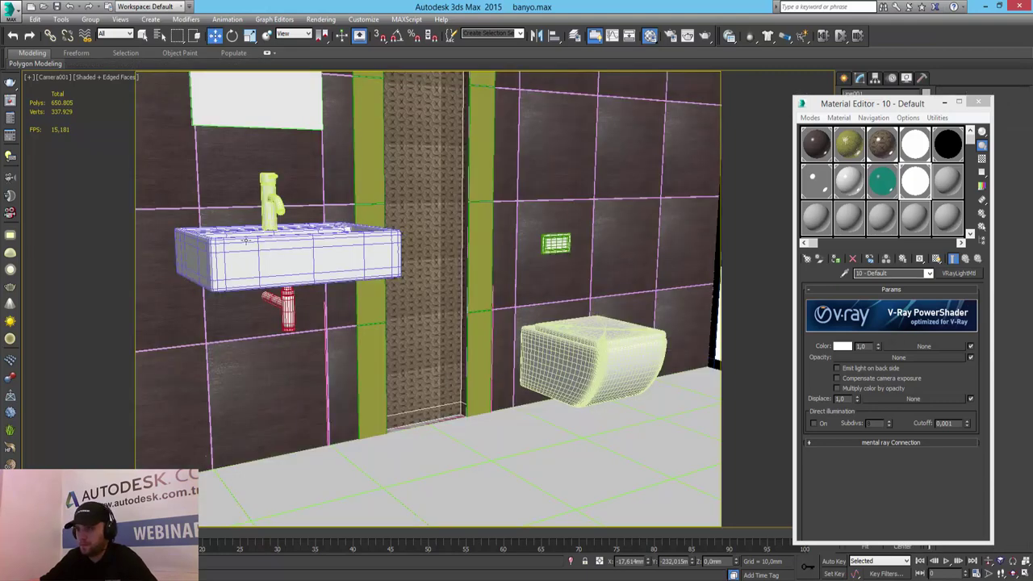
pyautogui.click(245, 240)
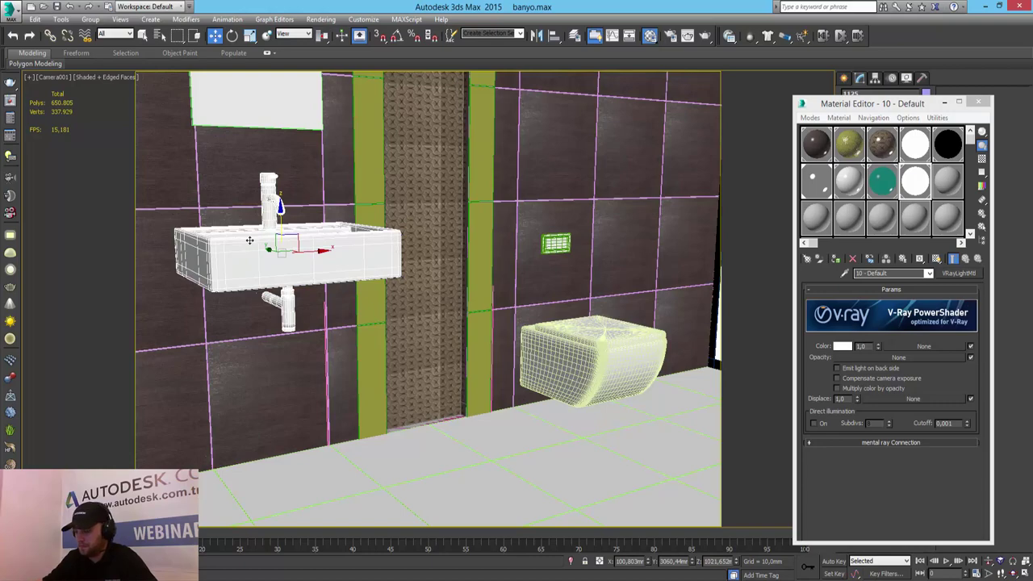
pyautogui.press('z')
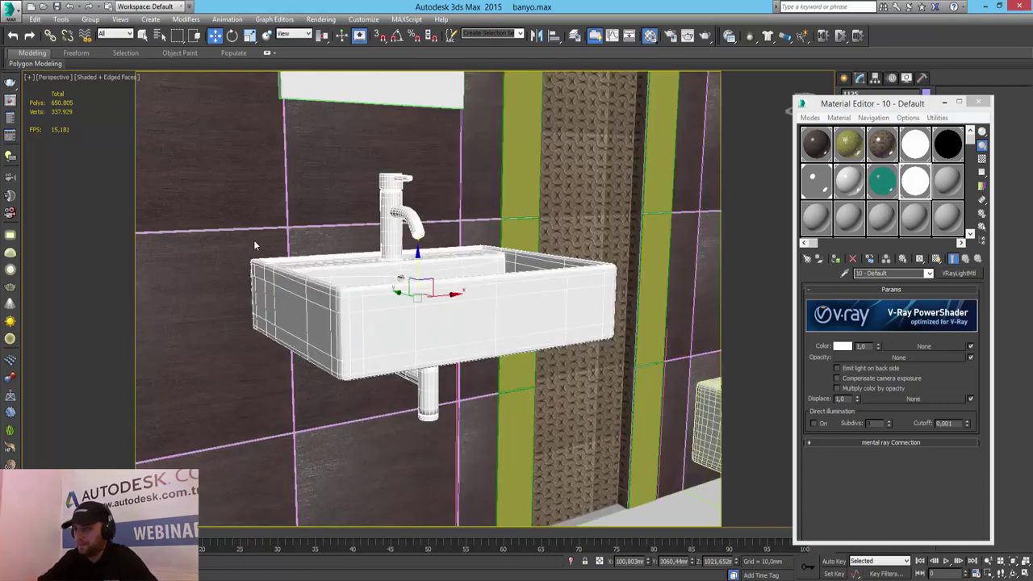
pyautogui.keyDown('alt'); pyautogui.moveTo(441, 369); pyautogui.dragTo(438, 358, button='middle'); pyautogui.keyUp('alt')
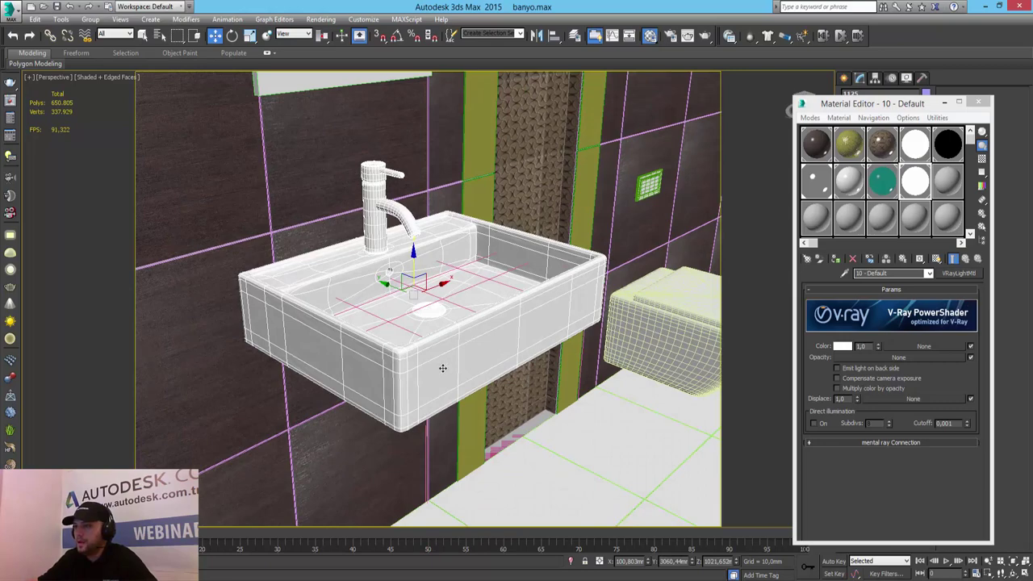
# Start a V-Ray render of the sink view with Shift+Q, then stop it partway
pyautogui.hotkey('shift', 'q')
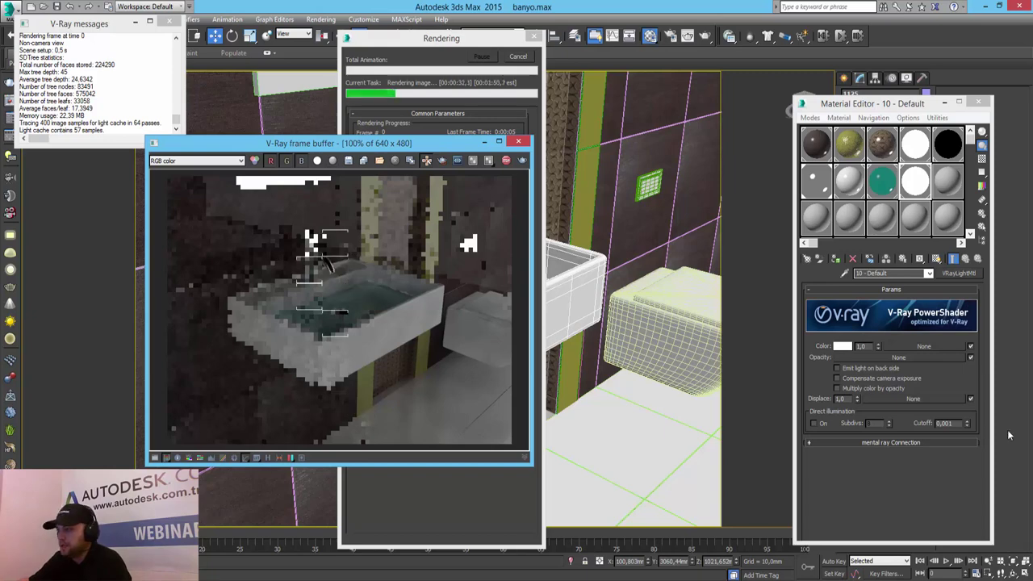
pyautogui.click(508, 63)
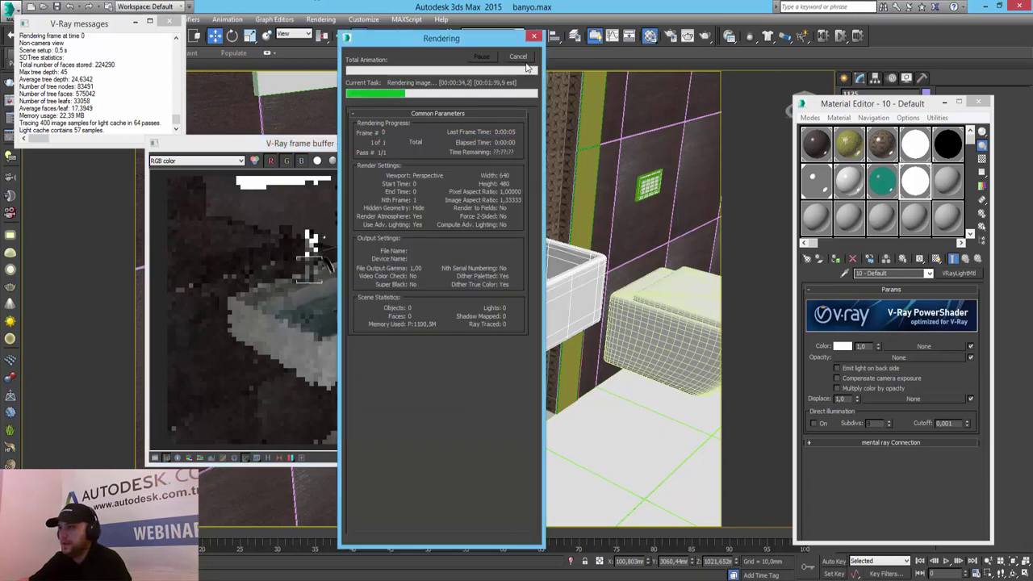
pyautogui.click(519, 57)
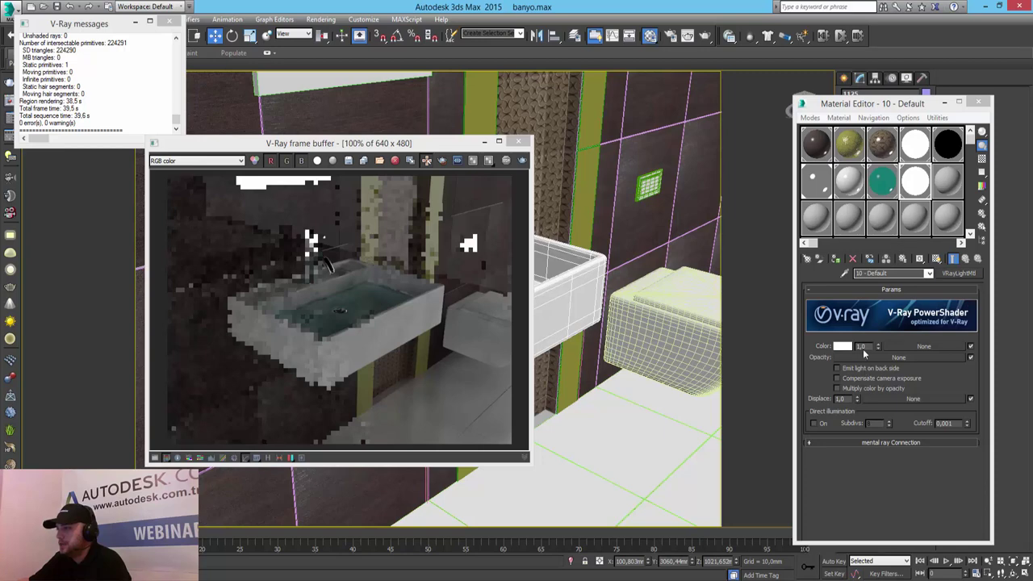
# Set the light material's colour multiplier to 5 and region-render just the sink basin
pyautogui.click(862, 346)
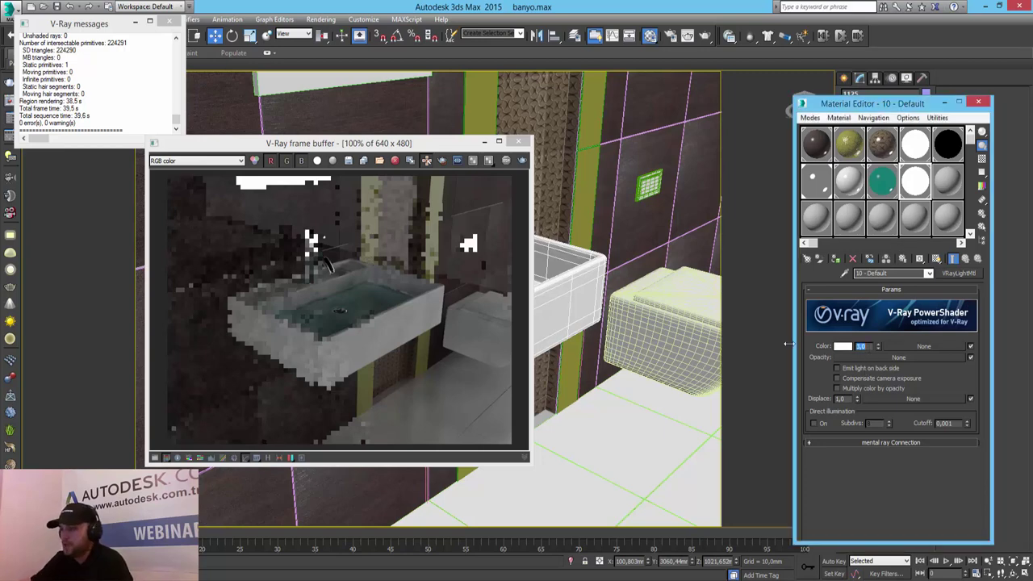
pyautogui.write('5')
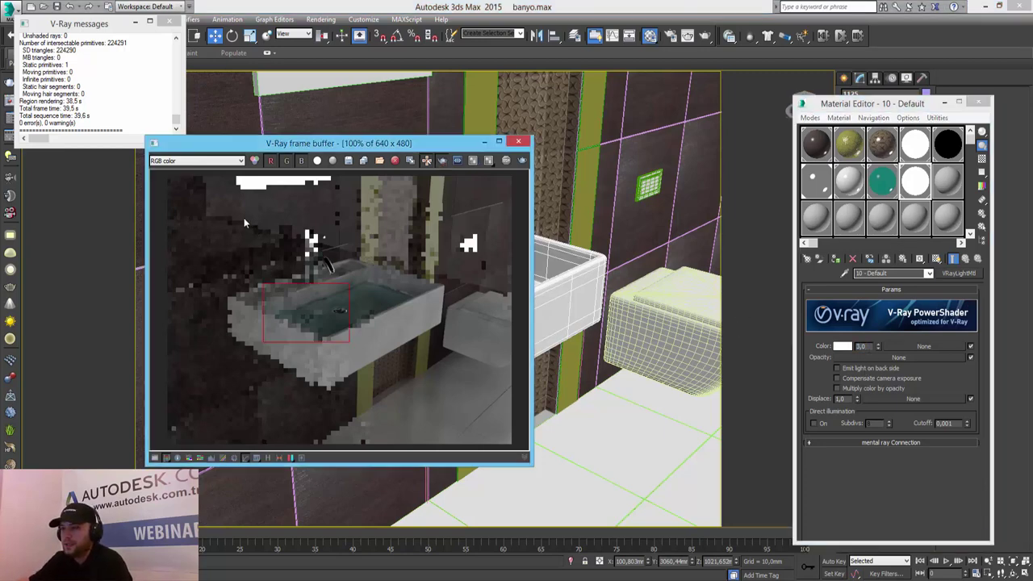
pyautogui.moveTo(208, 187); pyautogui.dragTo(502, 444)
pyautogui.moveTo(473, 412)
pyautogui.mouseDown()
pyautogui.moveTo(261, 255)
pyautogui.moveTo(285, 264)
pyautogui.mouseUp()
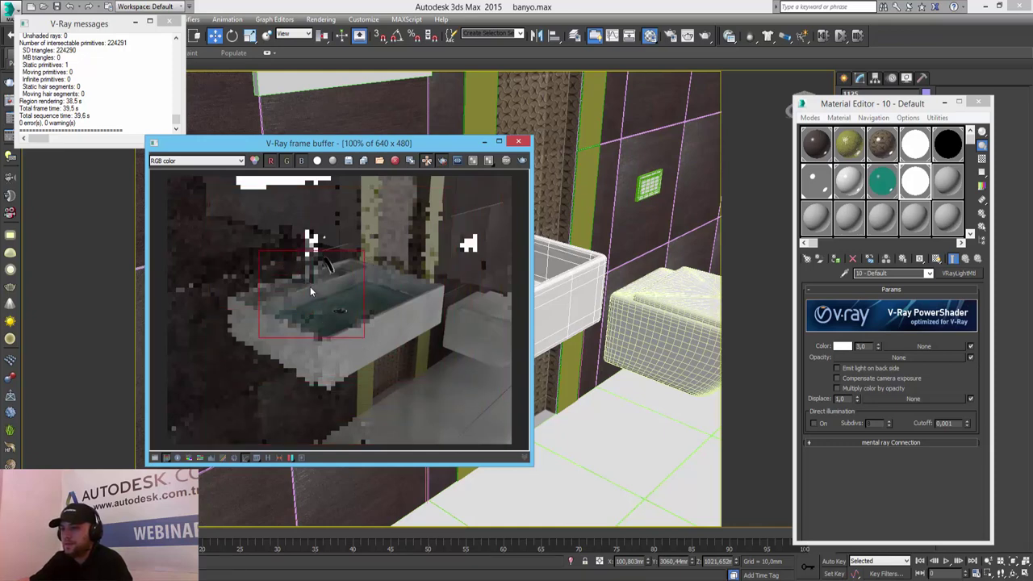
pyautogui.moveTo(310, 286); pyautogui.dragTo(427, 370)
pyautogui.moveTo(259, 232); pyautogui.dragTo(425, 371)
pyautogui.click(521, 161)
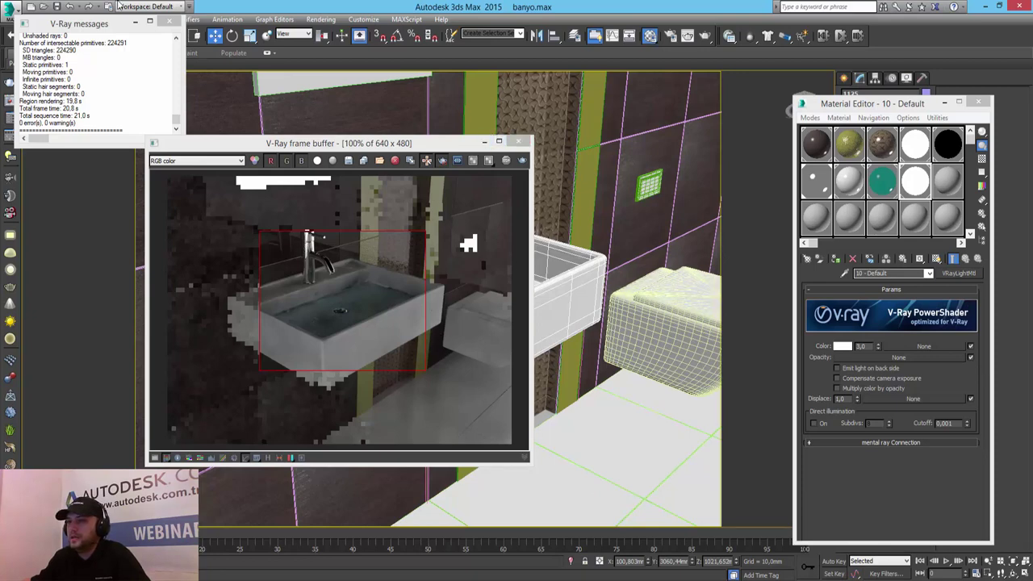
pyautogui.click(171, 22)
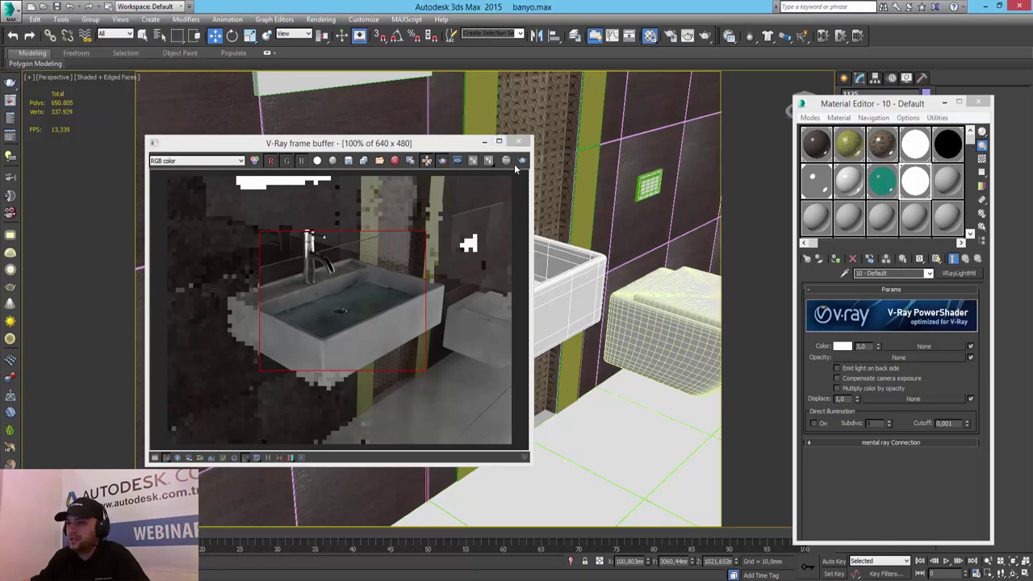
# Close the render and Material Editor windows and maximize the Top view over the fixtures
pyautogui.click(890, 128)
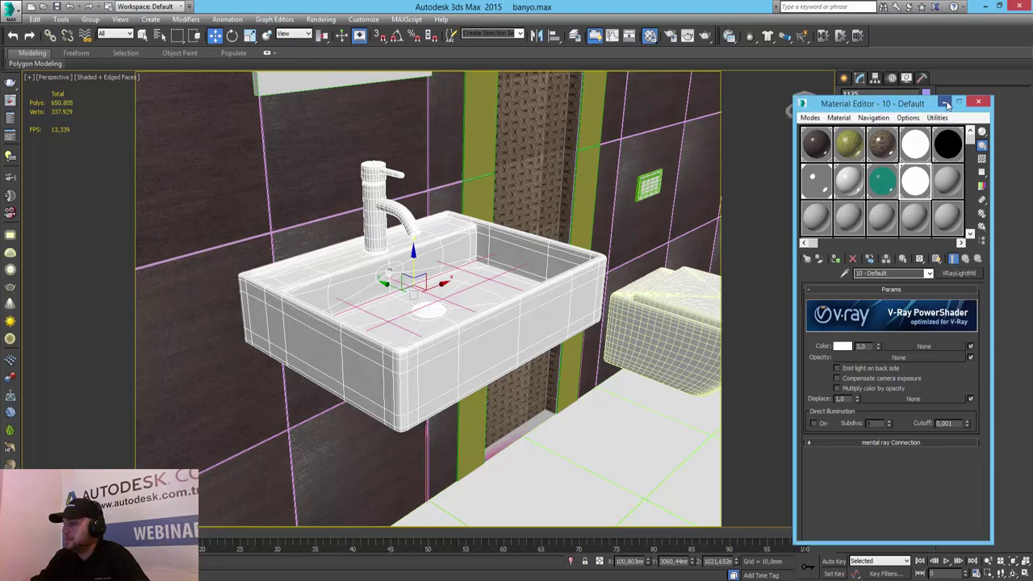
pyautogui.press('m')
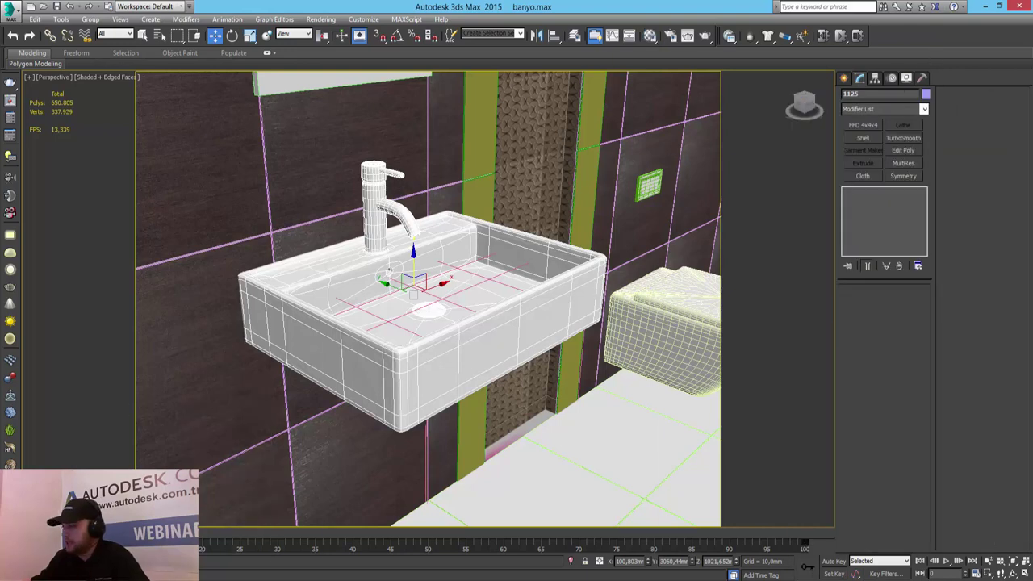
pyautogui.hotkey('alt', 'w')
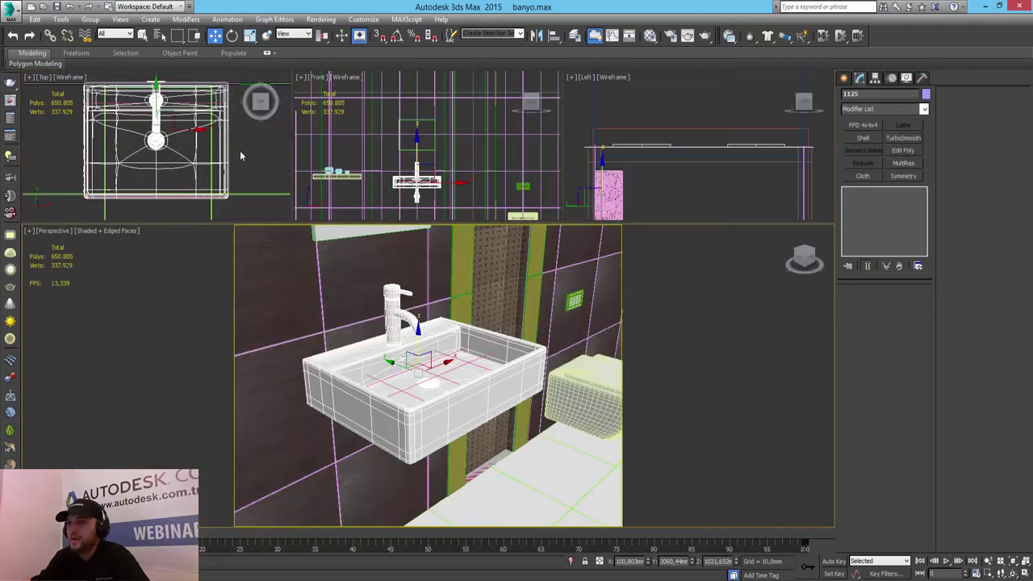
pyautogui.click(186, 153)
pyautogui.hotkey('alt', 'w')
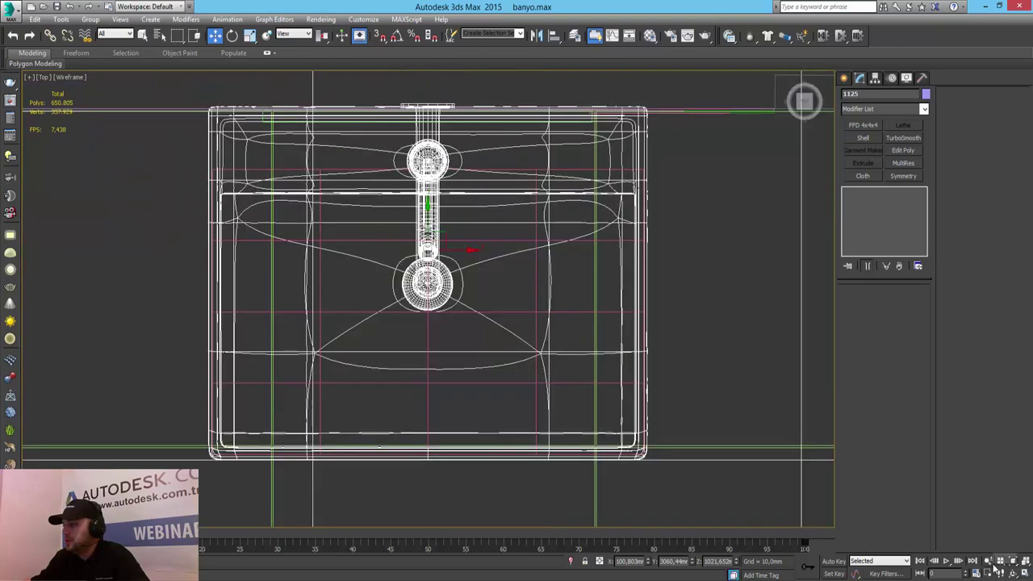
pyautogui.hotkey('alt', 'z')
pyautogui.moveTo(451, 314); pyautogui.dragTo(549, 370)
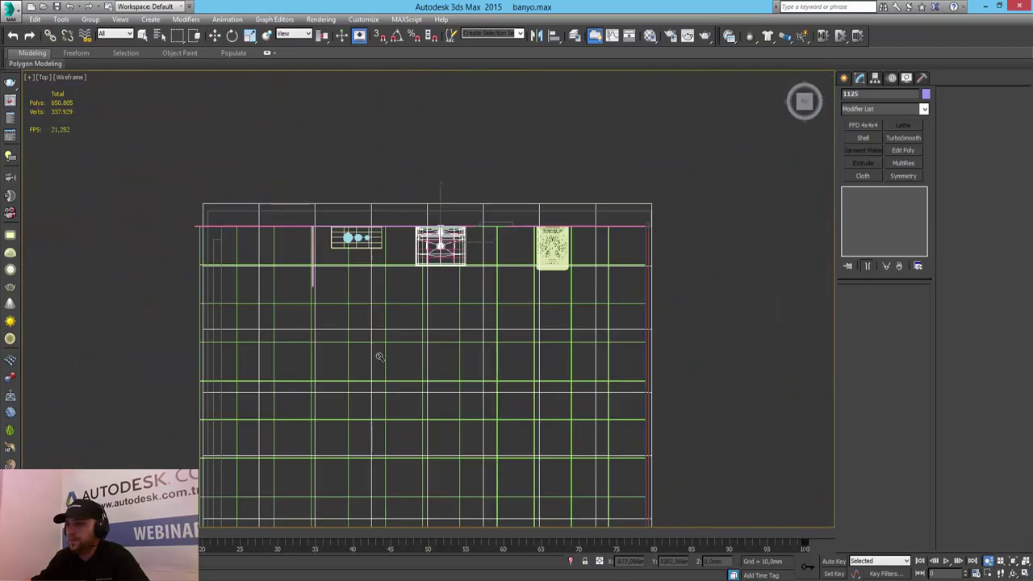
pyautogui.moveTo(377, 334); pyautogui.dragTo(486, 261)
pyautogui.moveTo(485, 261); pyautogui.dragTo(447, 297, button='middle')
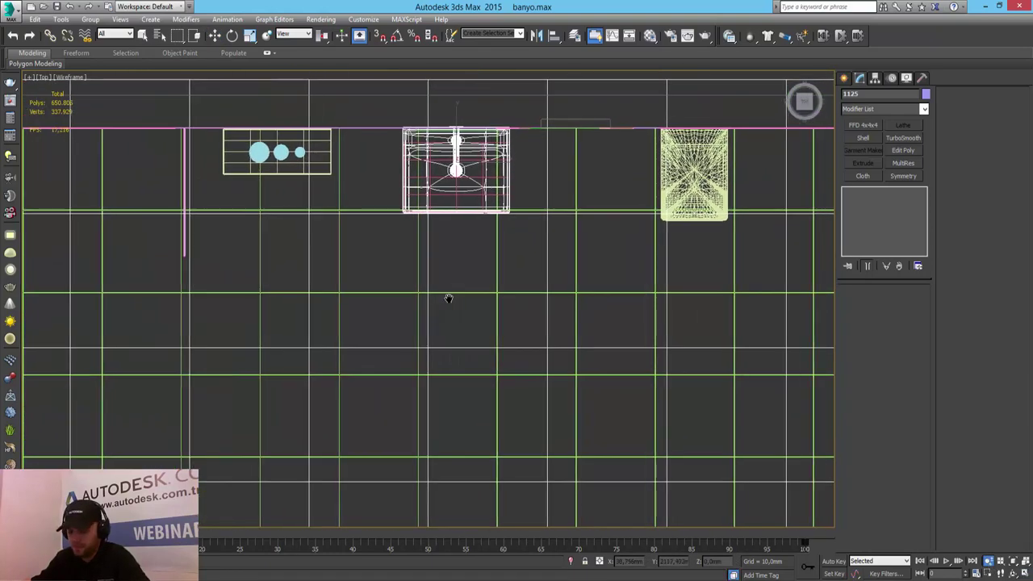
# Unhide the old camera, delete it, and bring up the Create panel
pyautogui.press('w')
pyautogui.click(444, 276)
pyautogui.scroll(-2, 445, 276)
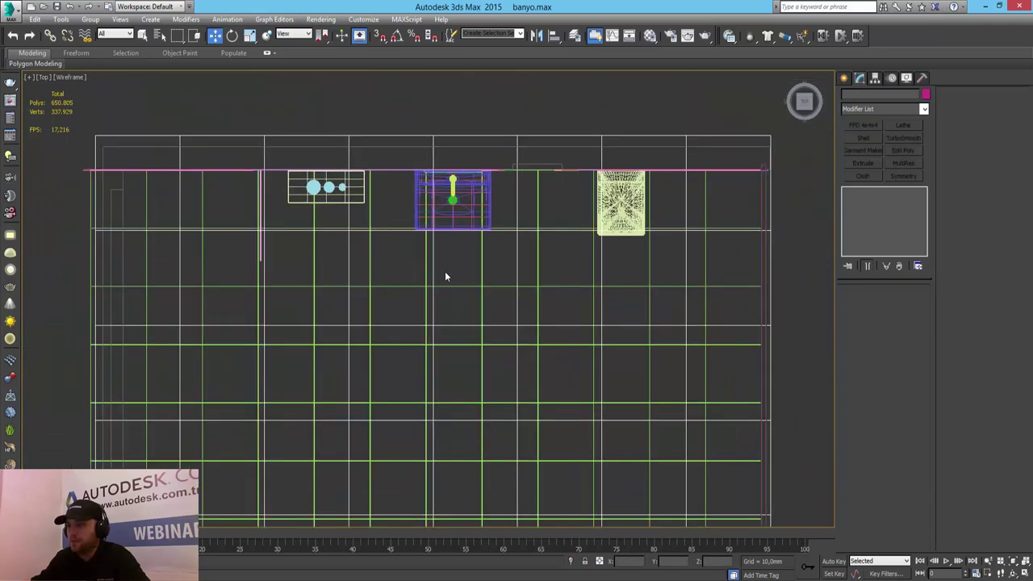
pyautogui.rightClick(445, 272)
pyautogui.click(476, 220)
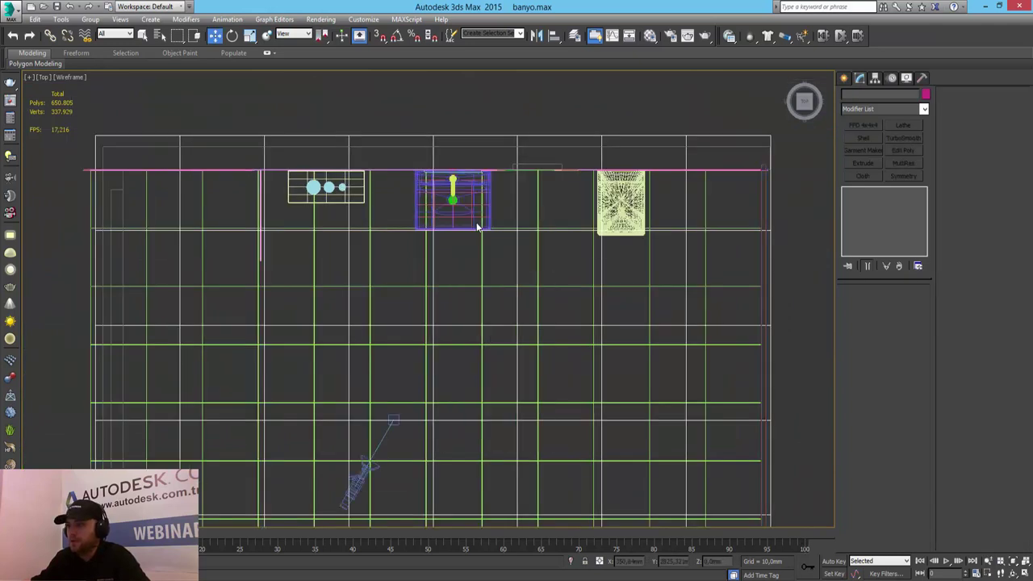
pyautogui.click(355, 492)
pyautogui.press('Delete')
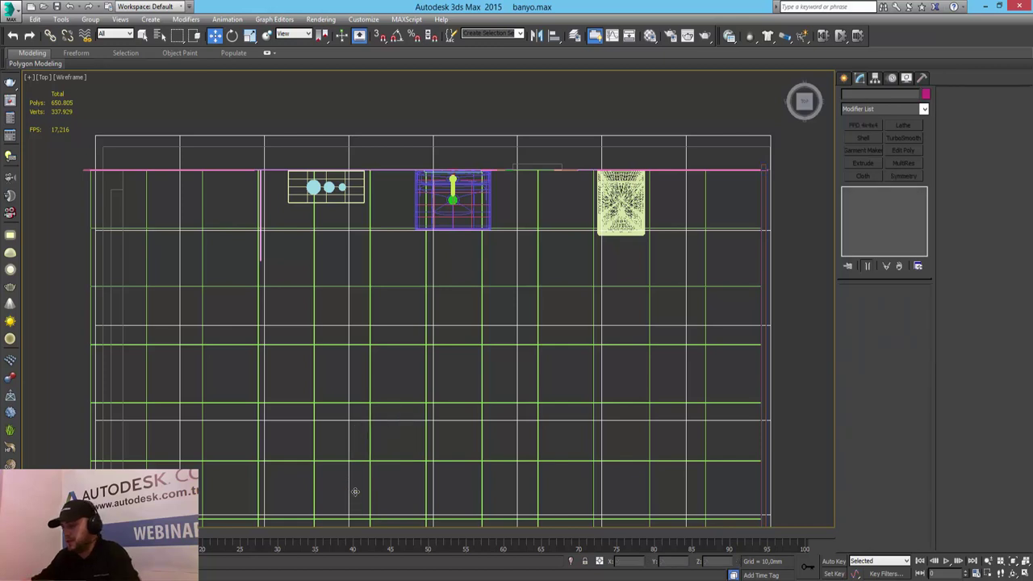
pyautogui.click(844, 79)
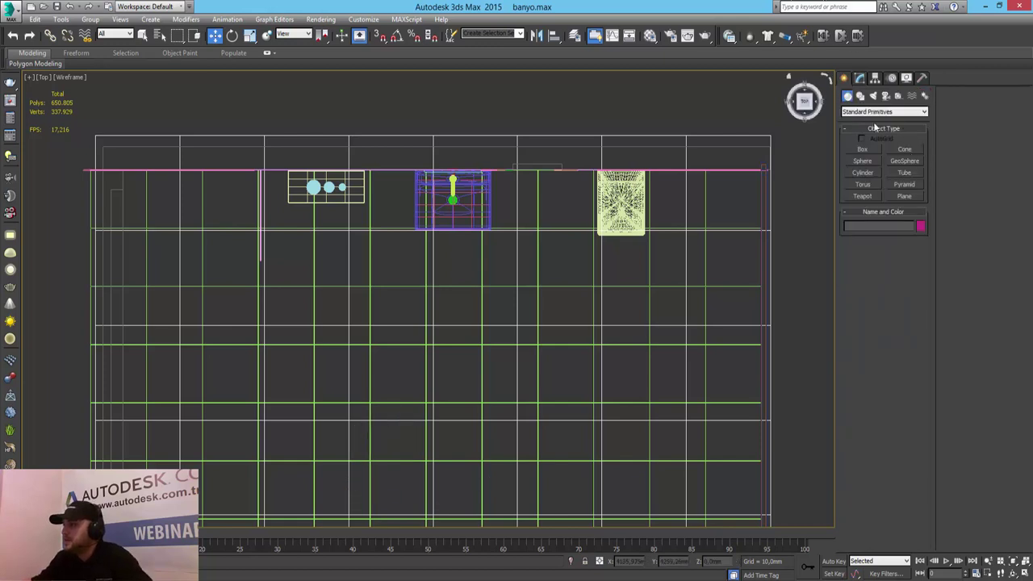
# Create a VRayPhysicalCam in the Top view, placed below the sink and aimed at it
pyautogui.click(885, 96)
pyautogui.click(872, 112)
pyautogui.click(867, 128)
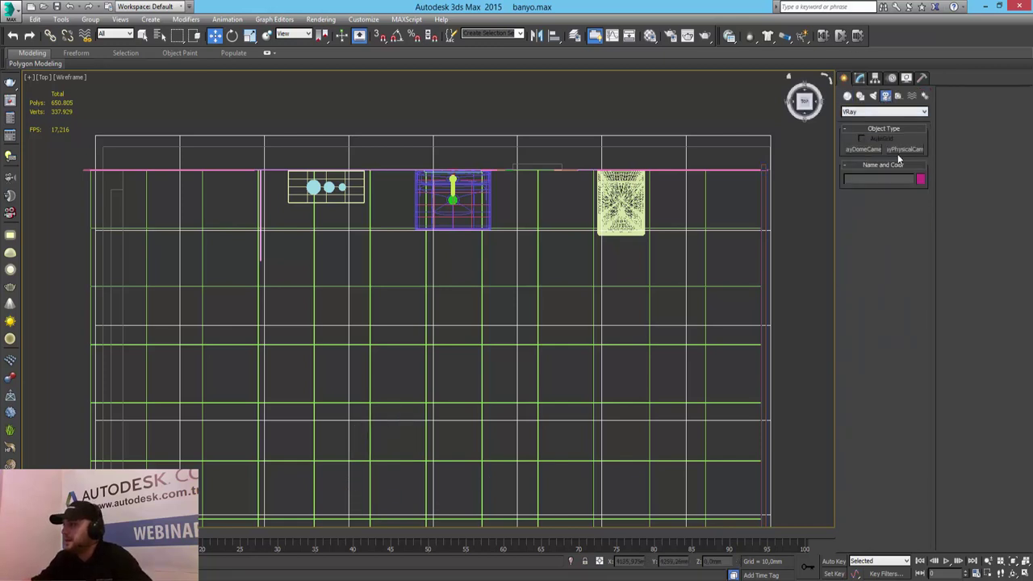
pyautogui.click(904, 150)
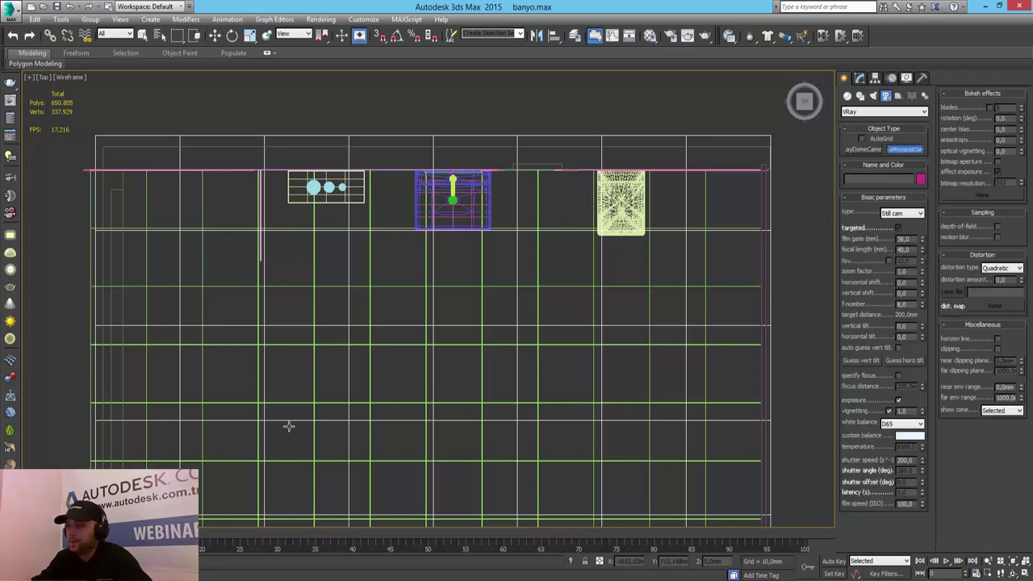
pyautogui.moveTo(356, 317); pyautogui.dragTo(456, 203)
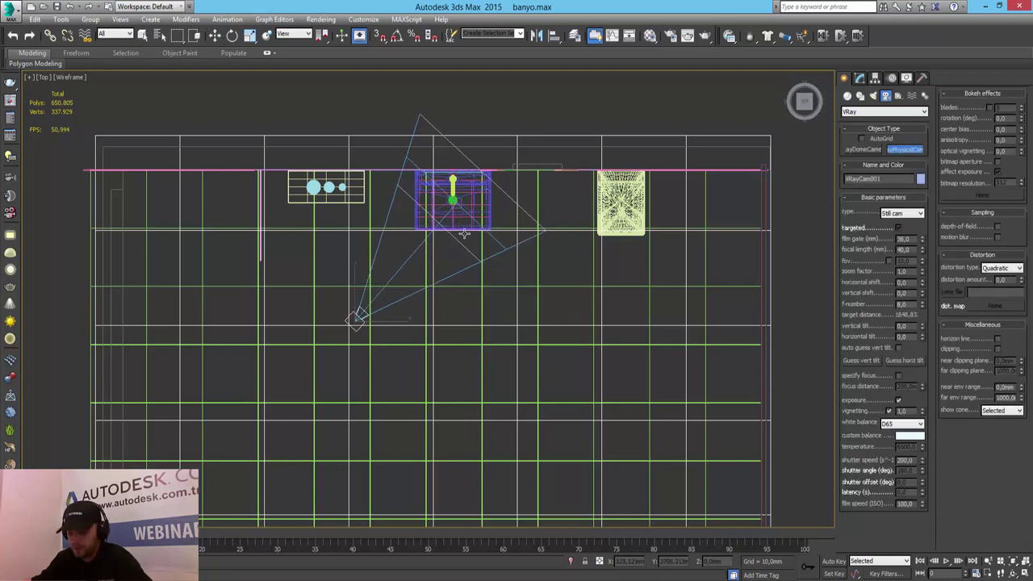
pyautogui.rightClick(528, 258)
pyautogui.press('w')
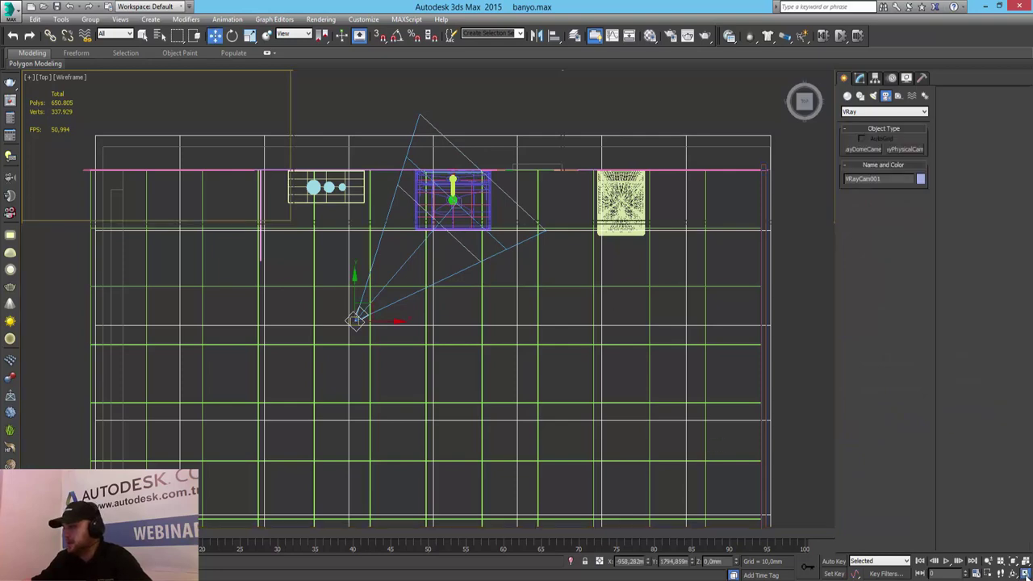
# Pan and orbit VRayCam001 until the sink fills the view from above, then render it
pyautogui.click(1024, 571)
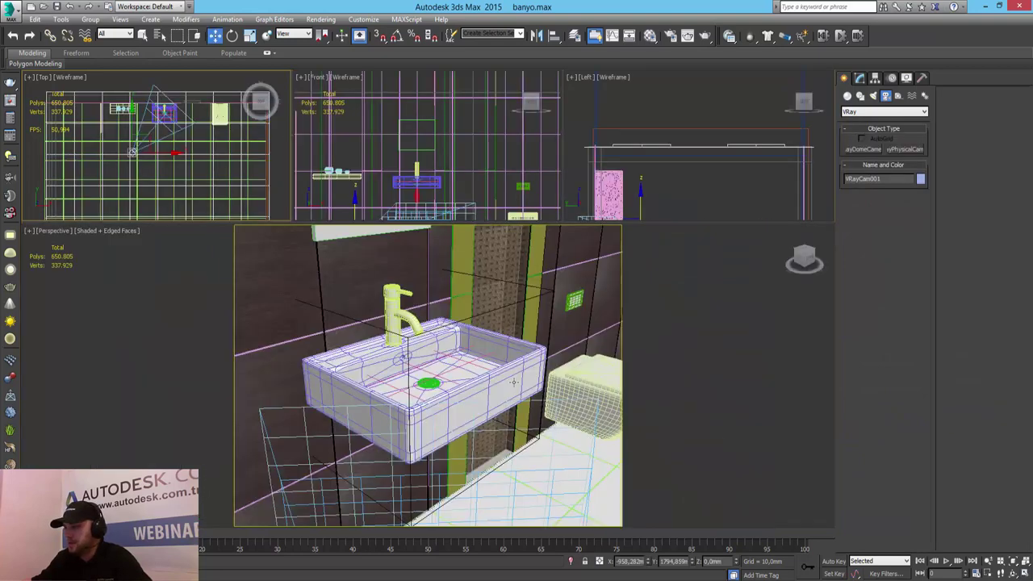
pyautogui.click(1023, 571)
pyautogui.press('c')
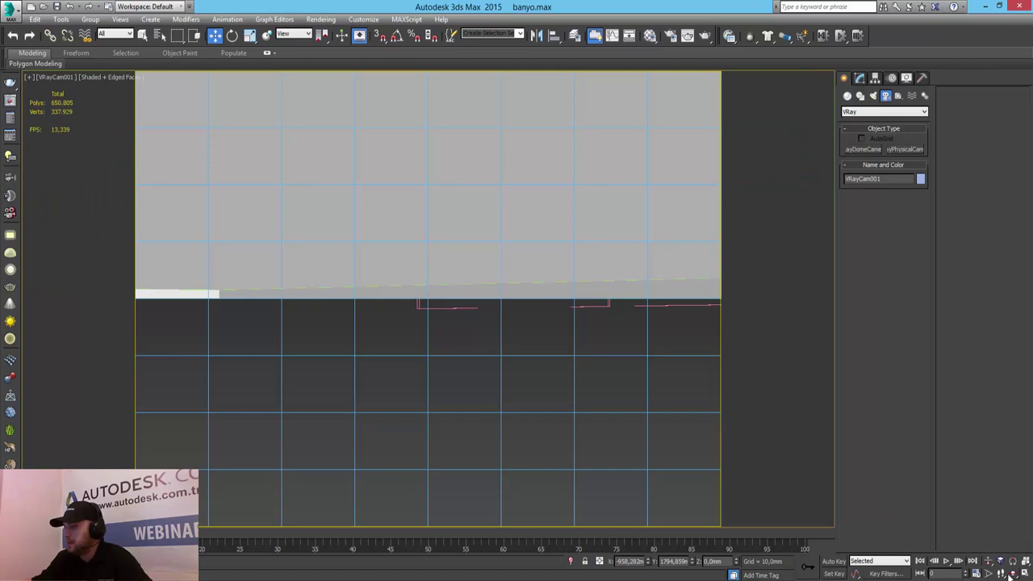
pyautogui.click(1001, 574)
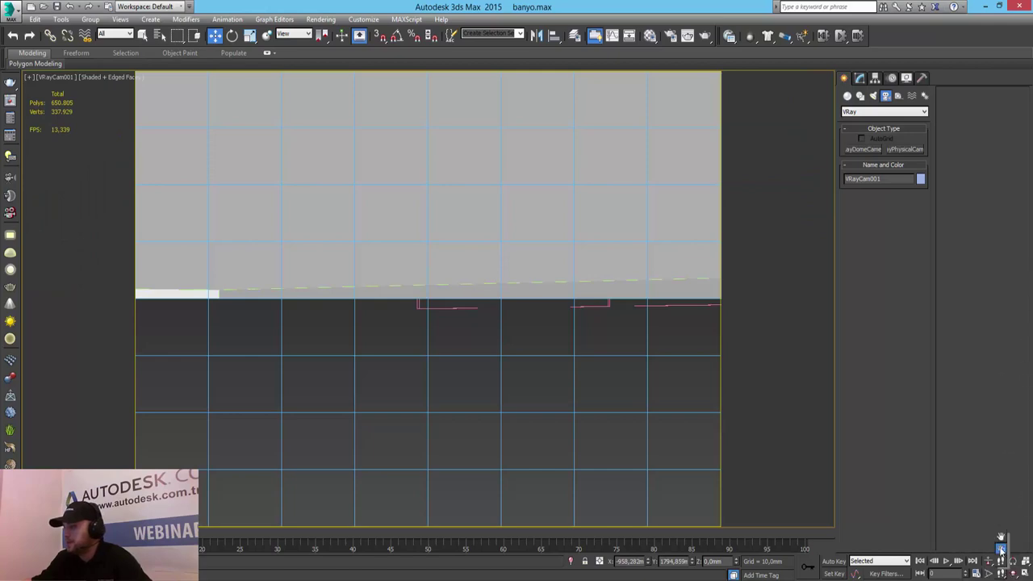
pyautogui.click(1000, 550)
pyautogui.moveTo(368, 213); pyautogui.dragTo(422, 342)
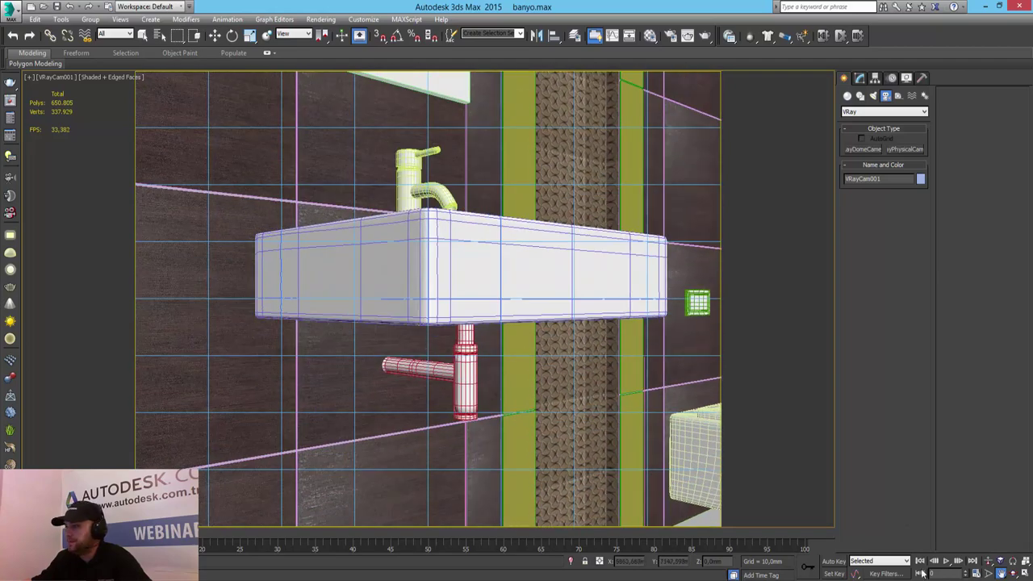
pyautogui.click(1012, 572)
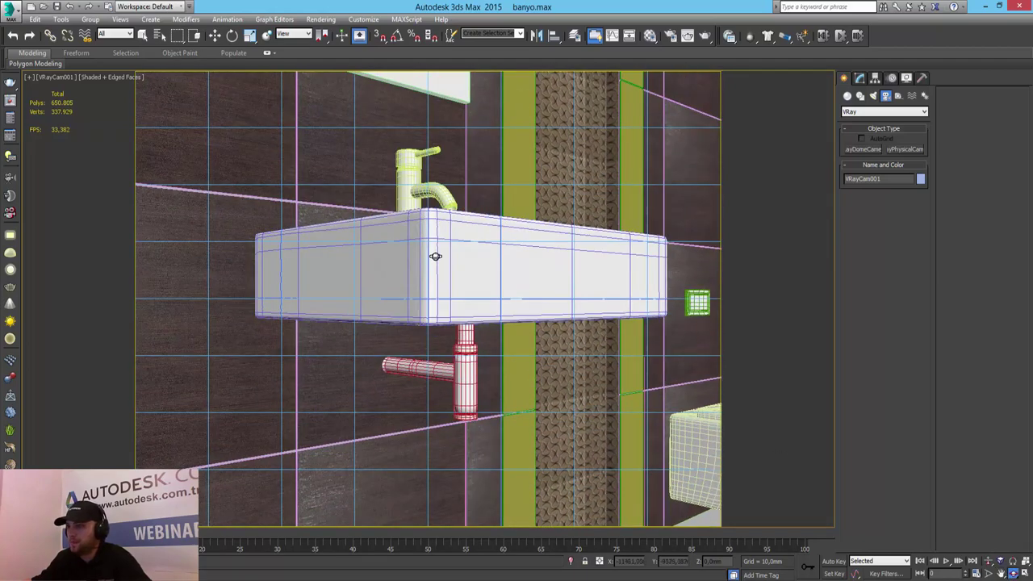
pyautogui.moveTo(435, 256); pyautogui.dragTo(448, 287)
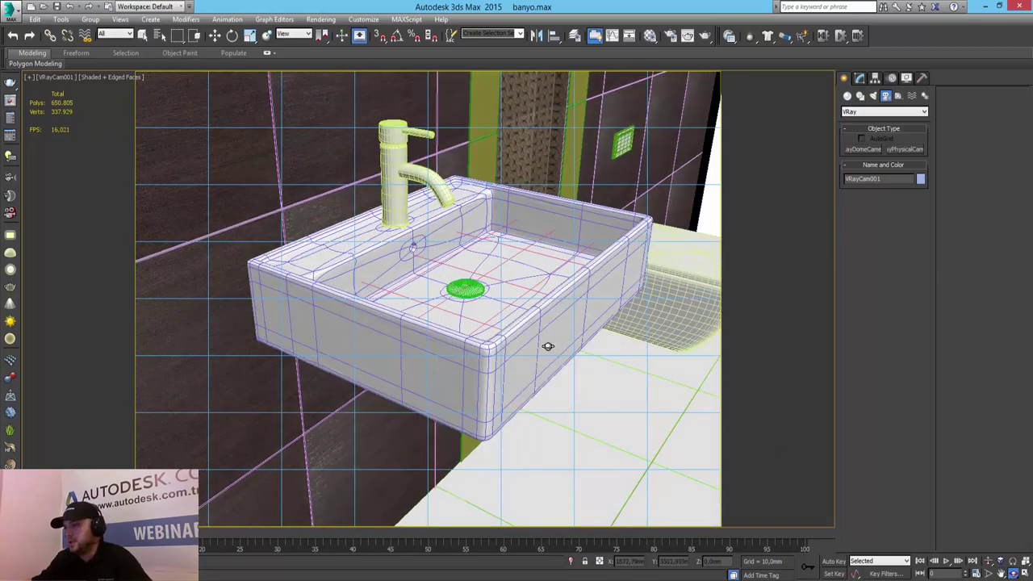
pyautogui.moveTo(547, 345)
pyautogui.mouseDown()
pyautogui.moveTo(511, 362)
pyautogui.moveTo(524, 376)
pyautogui.mouseUp()
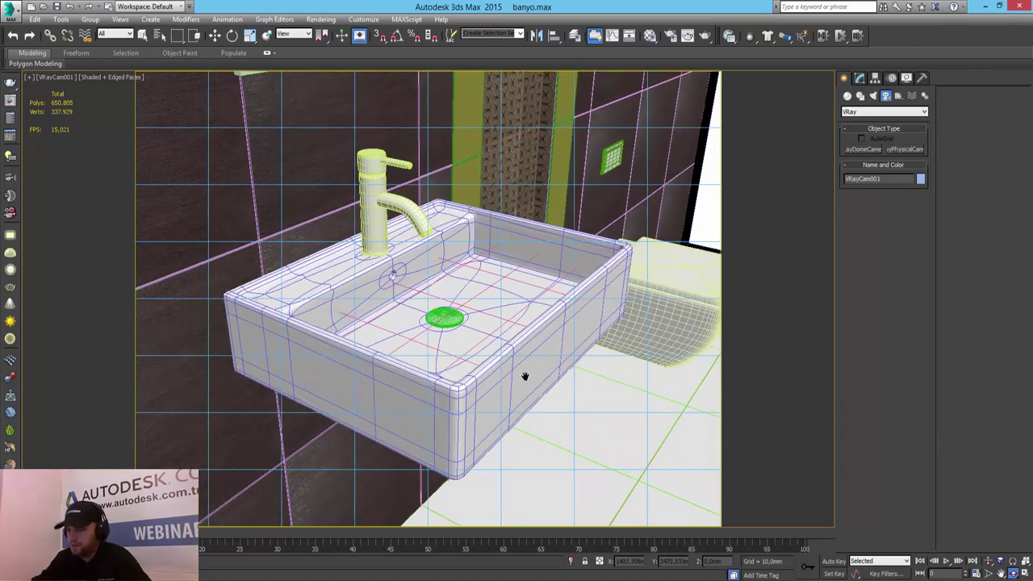
pyautogui.hotkey('shift', 'q')
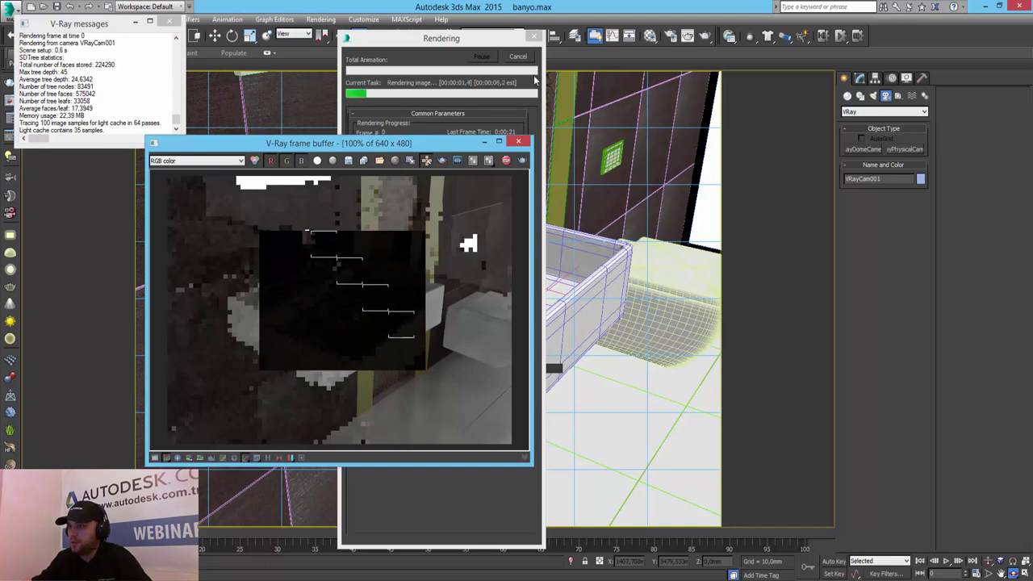
# Re-render the camera view, then set VRayCam001's f-number to 2,0
pyautogui.hotkey('shift', 'q')
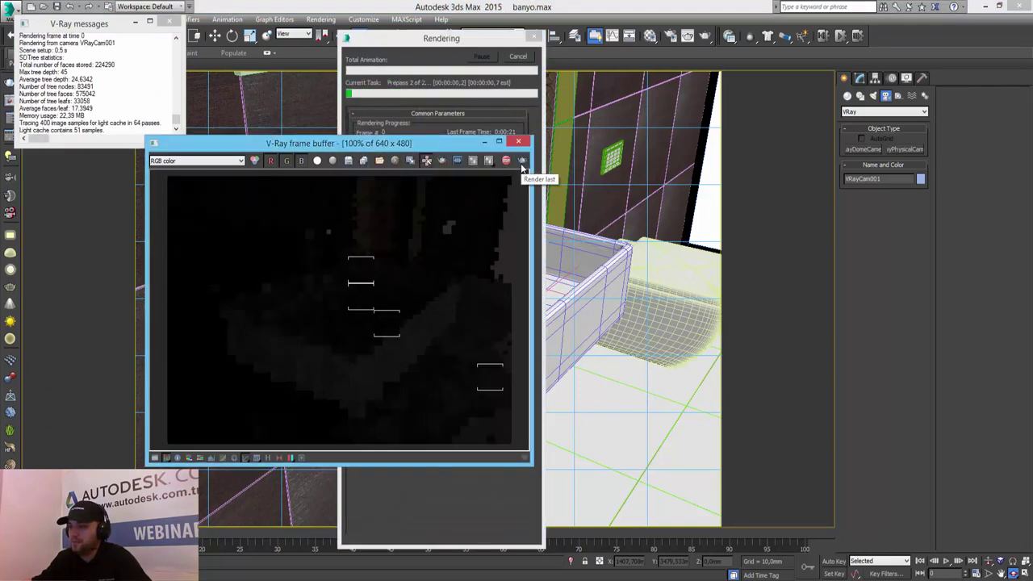
pyautogui.click(518, 57)
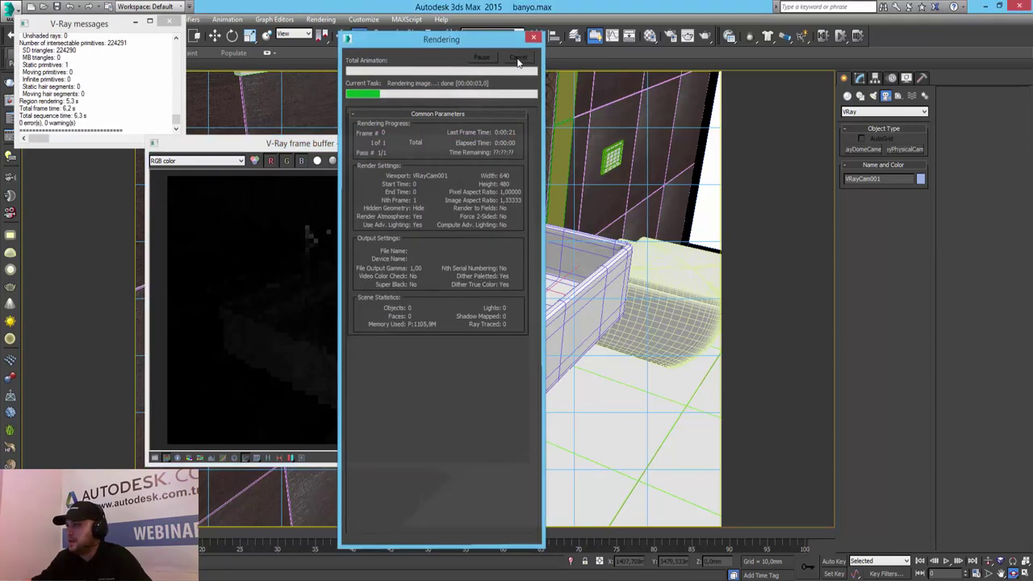
pyautogui.click(859, 79)
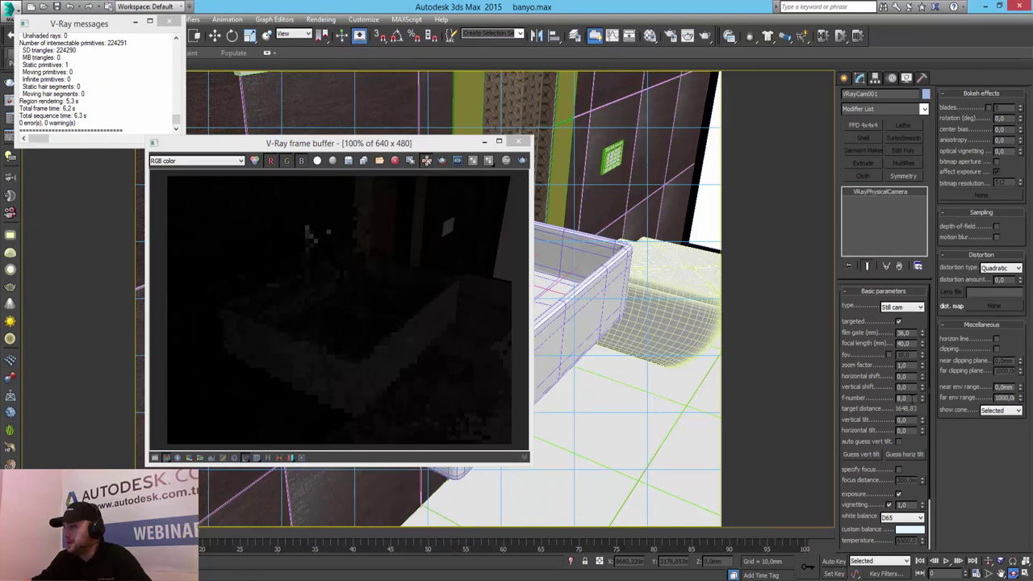
pyautogui.doubleClick(902, 398)
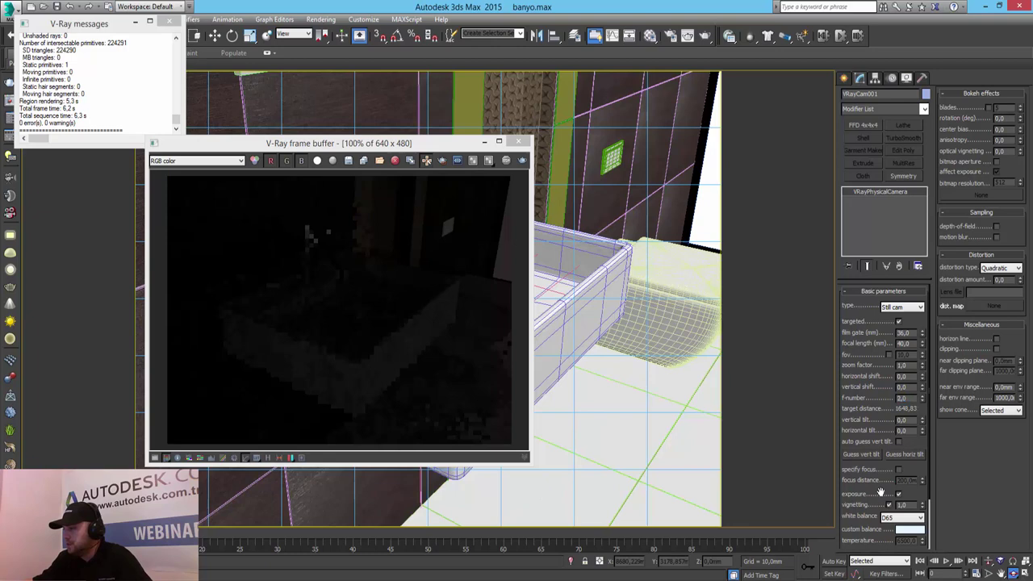
# Set the camera's white balance to Custom with pure white 255,255,255
pyautogui.scroll(-2, 880, 492)
pyautogui.click(903, 457)
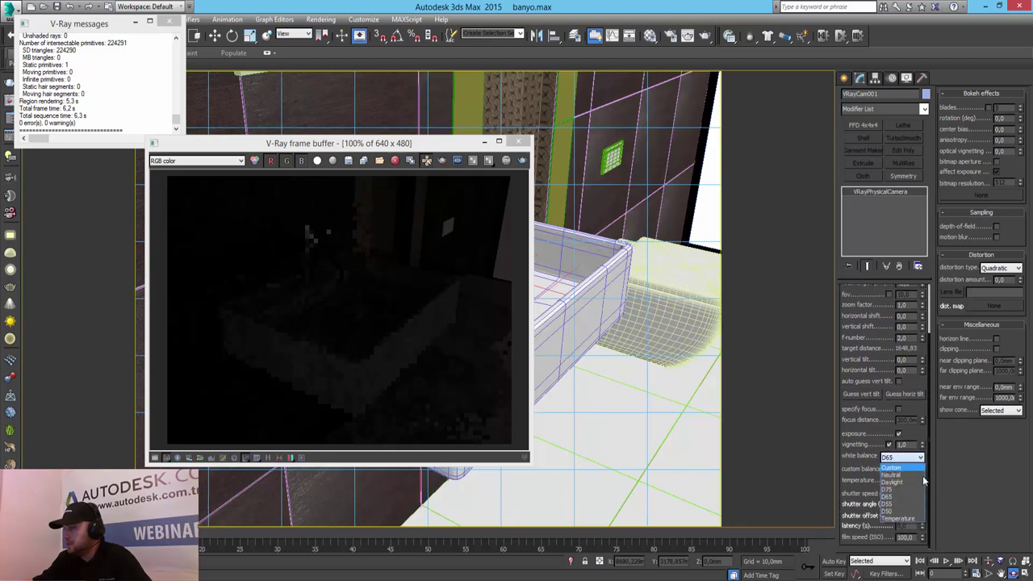
pyautogui.click(900, 469)
pyautogui.click(909, 469)
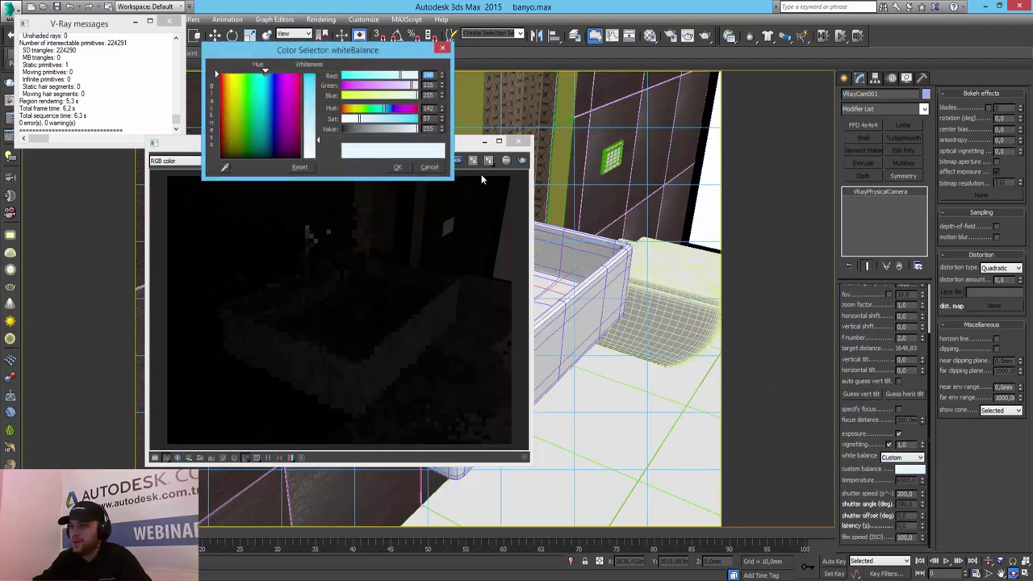
pyautogui.moveTo(320, 139); pyautogui.dragTo(320, 158)
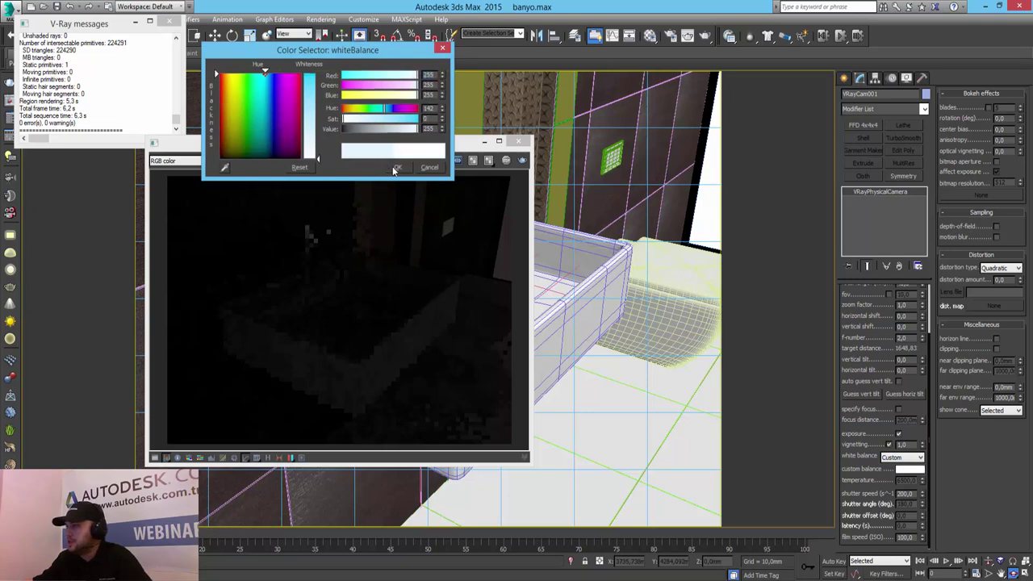
pyautogui.click(397, 167)
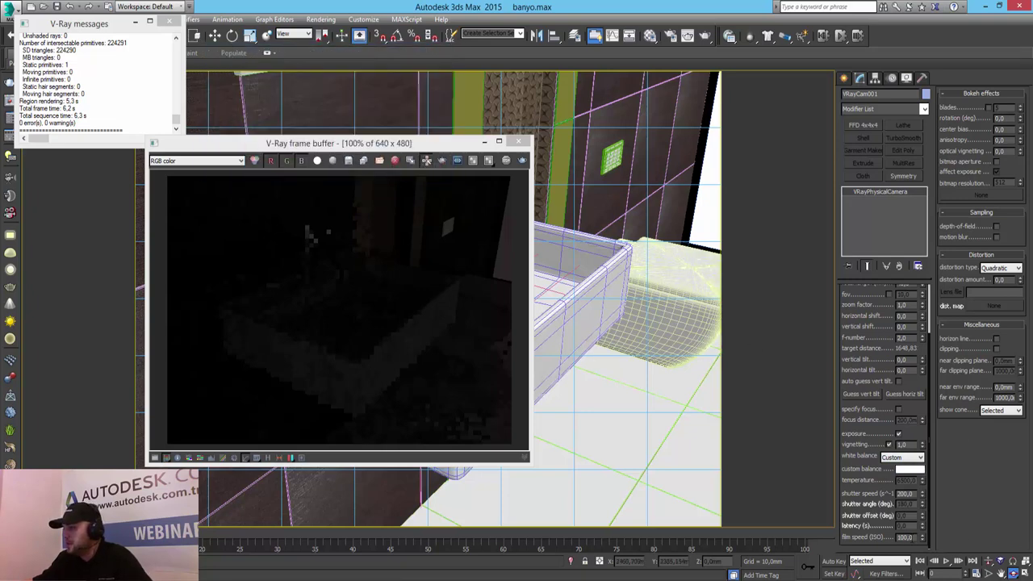
# Change VRayCam001's f-number to 8, adjust its shutter speed, and re-render the sink
pyautogui.click(523, 162)
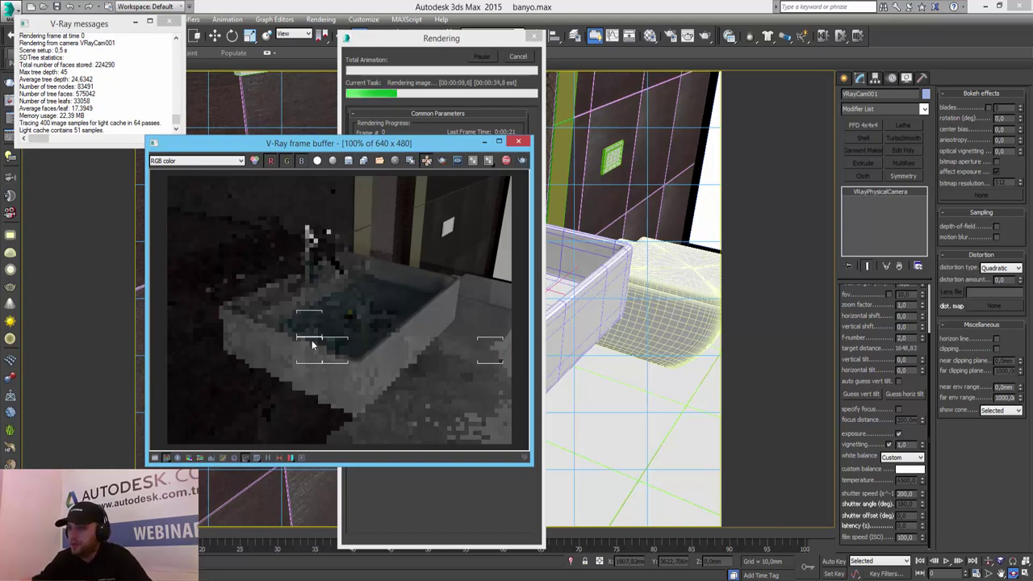
pyautogui.click(519, 58)
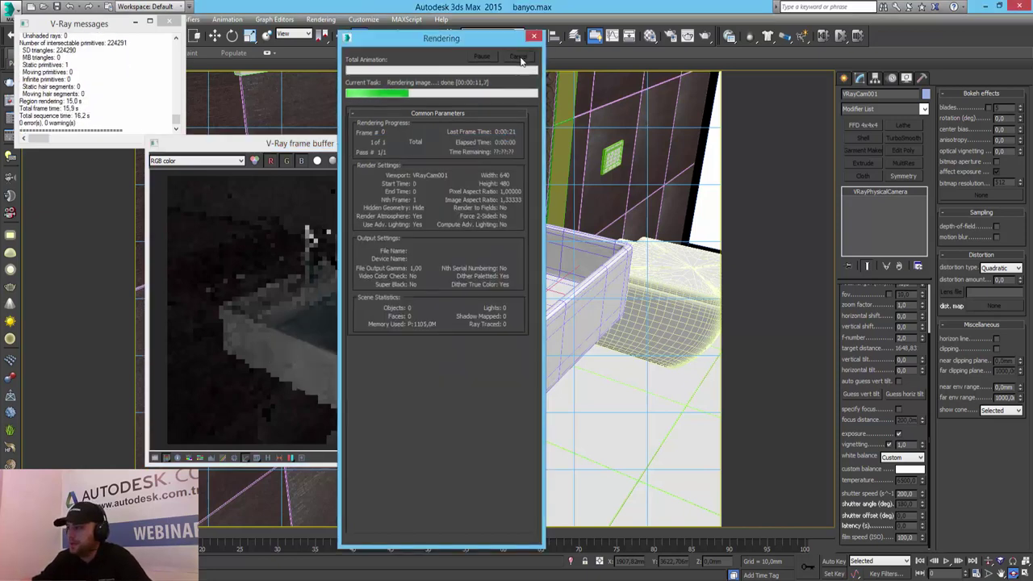
pyautogui.click(900, 338)
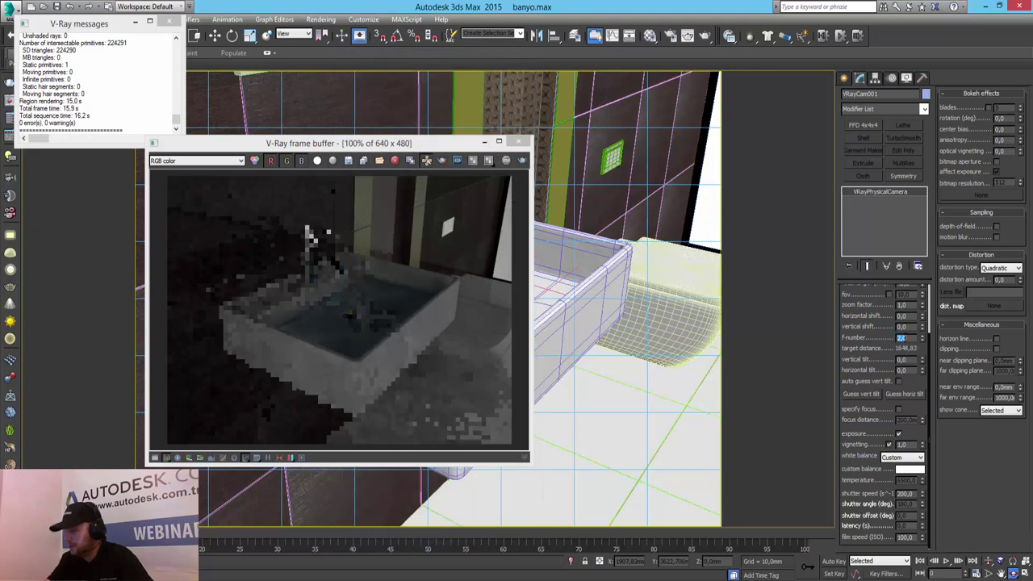
pyautogui.write('8')
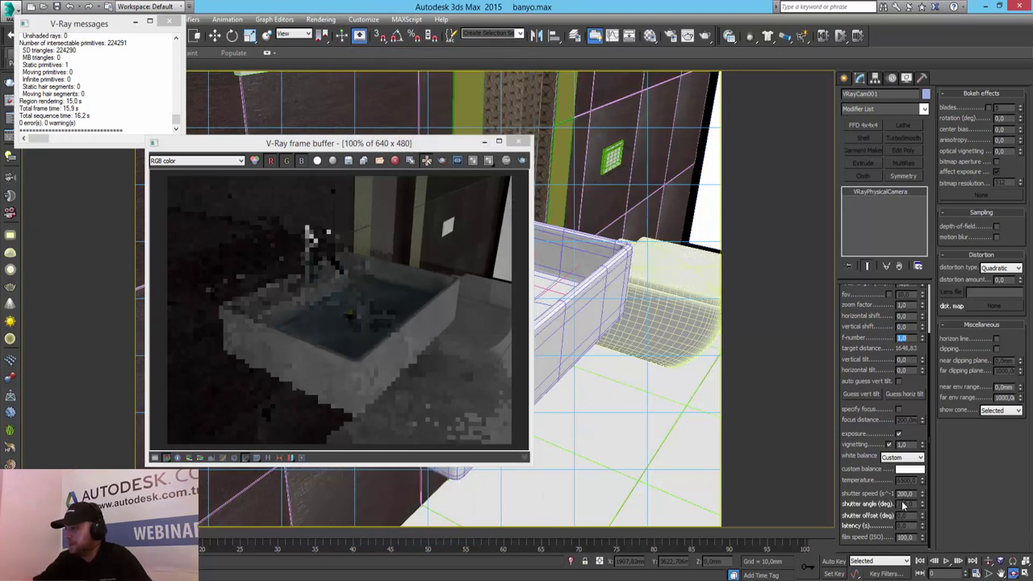
pyautogui.click(904, 493)
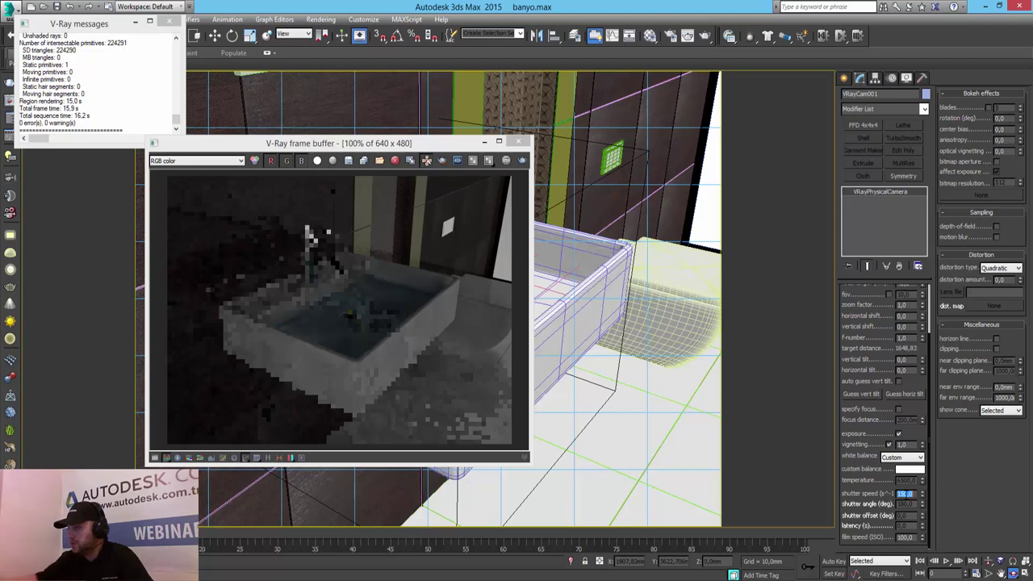
pyautogui.click(522, 161)
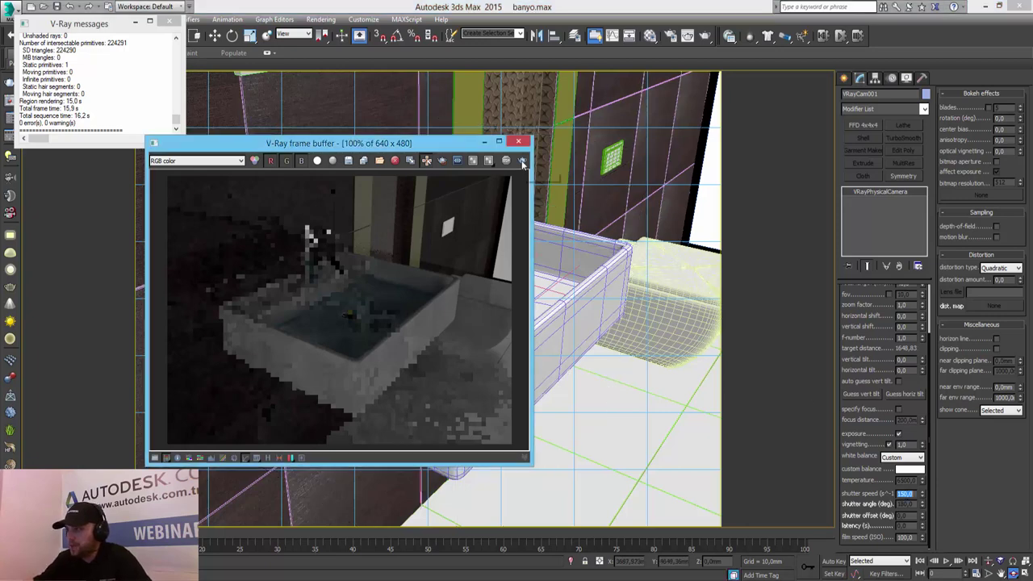